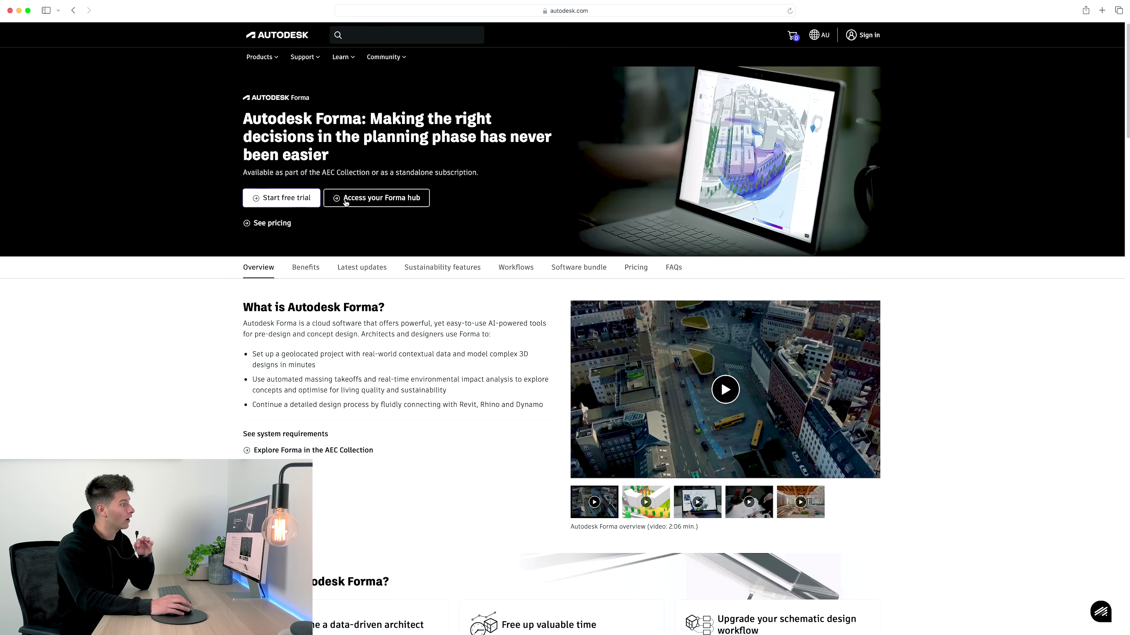
Create a new project from the Forma hub and confirm a project area of 760 m by 760 m around the site's map pin.
{"action": "left_click", "coordinate": [398, 201]}
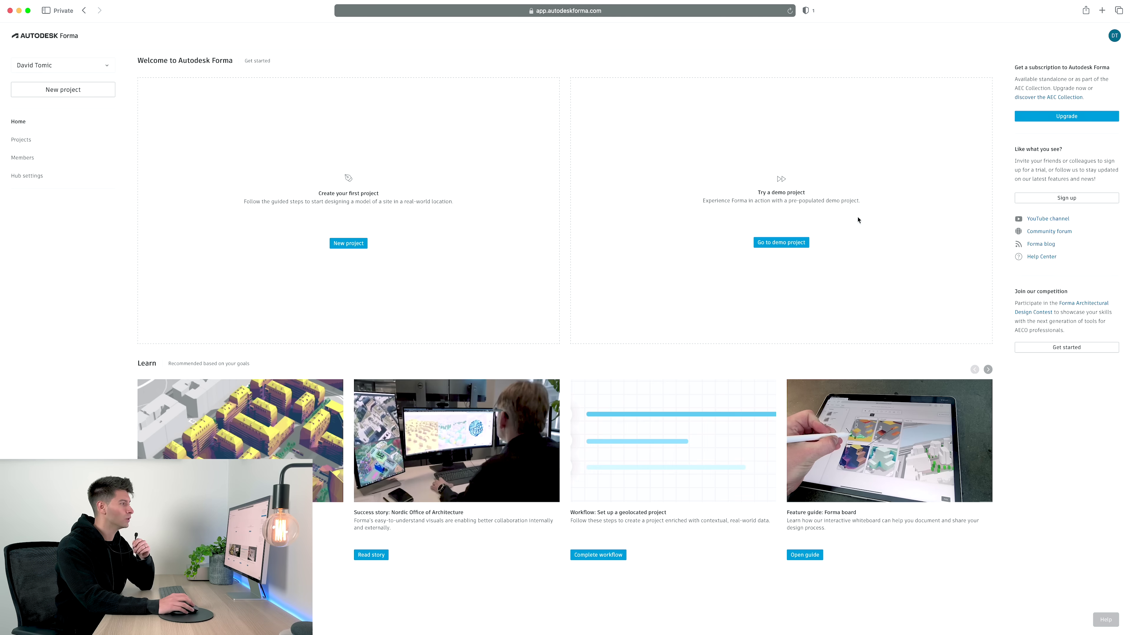
{"action": "left_click", "coordinate": [38, 87]}
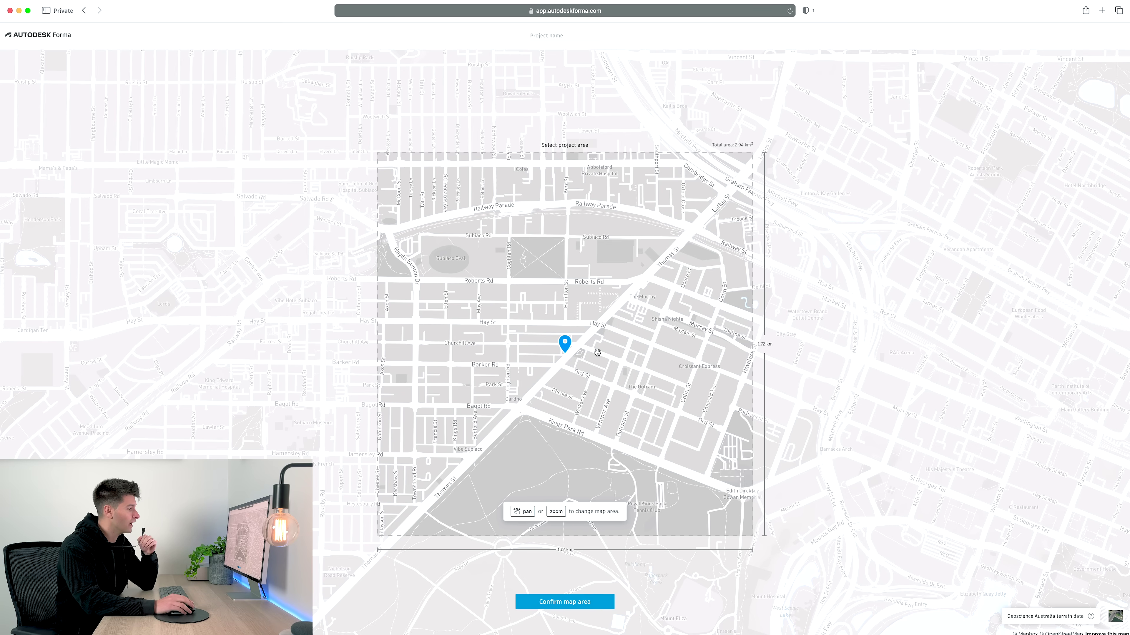
{"action": "scroll", "coordinate": [597, 353], "scroll_direction": "up", "scroll_amount": 3}
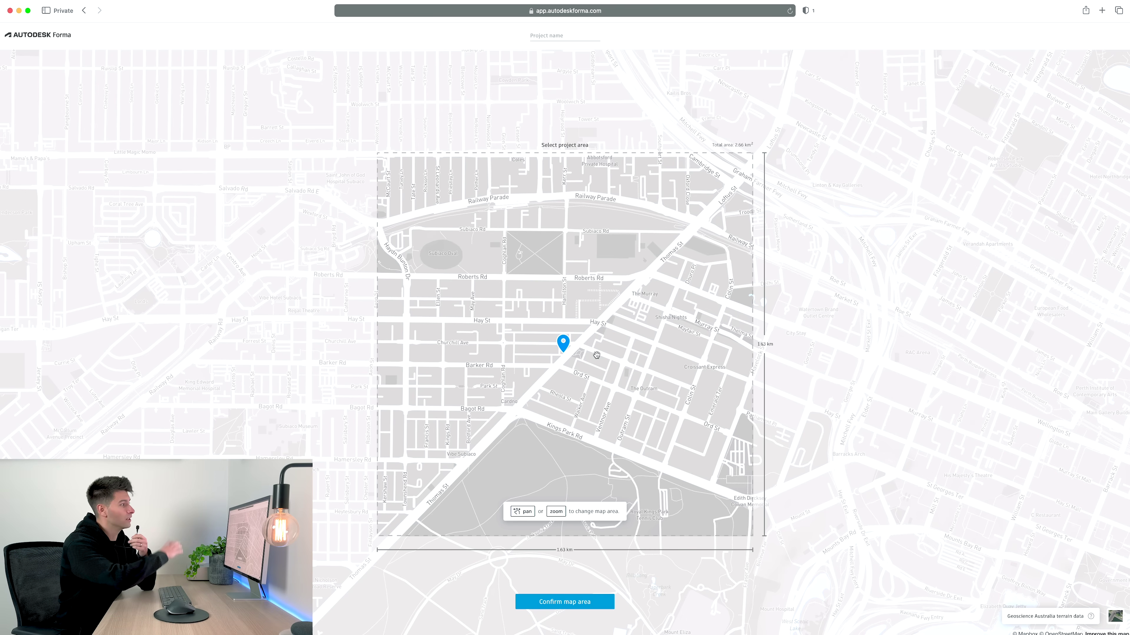
{"action": "scroll", "coordinate": [596, 354], "scroll_direction": "down", "scroll_amount": 4}
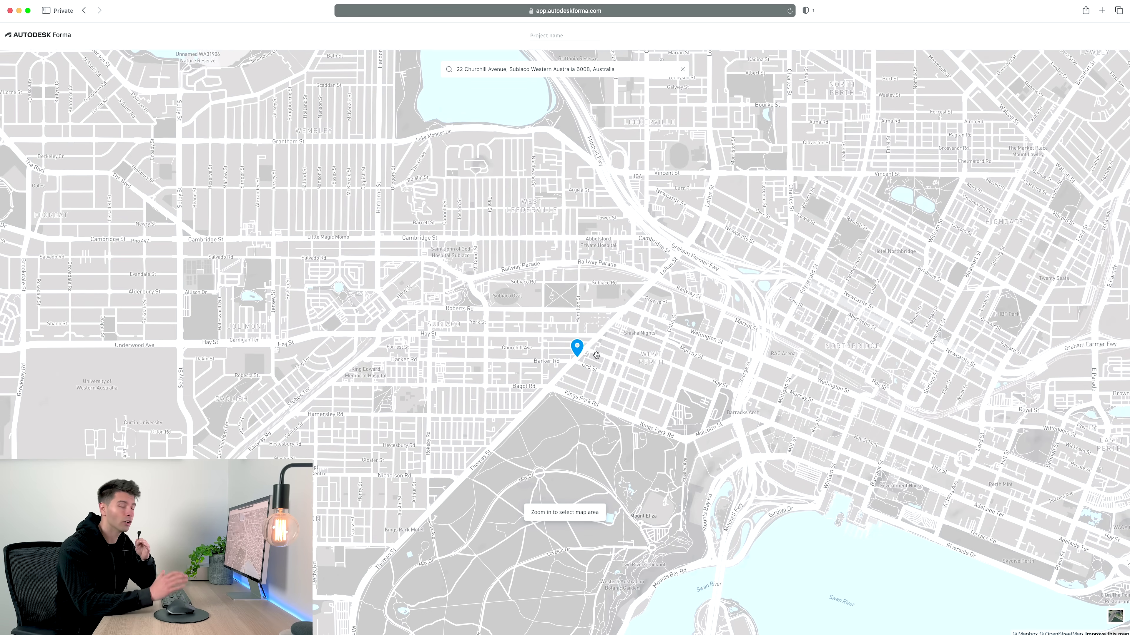
{"action": "scroll", "coordinate": [597, 354], "scroll_direction": "up", "scroll_amount": 2}
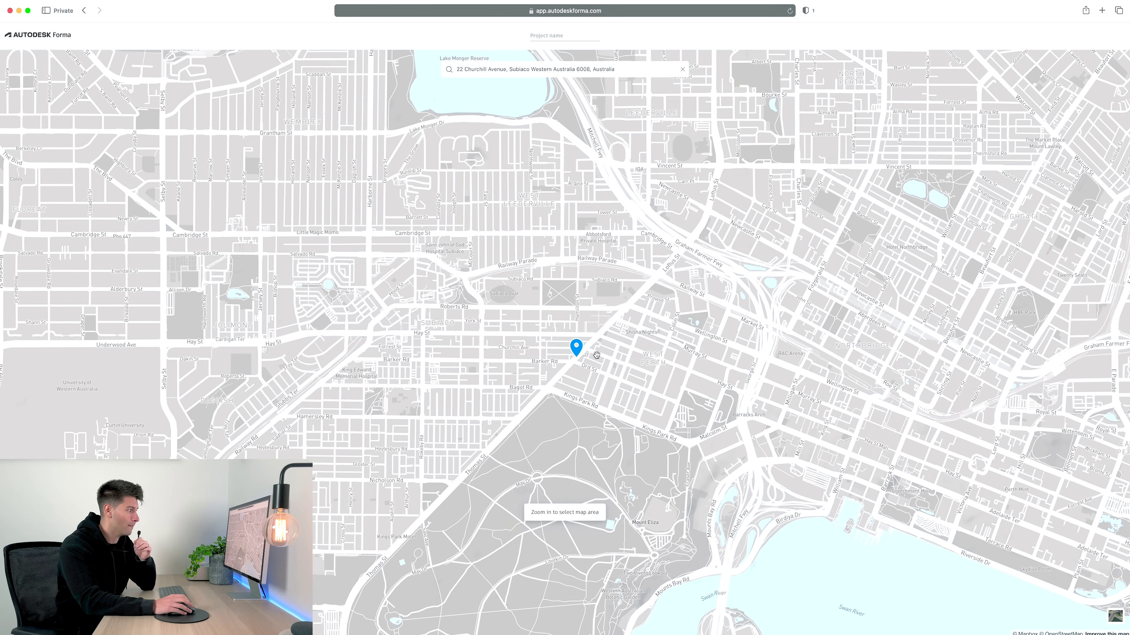
{"action": "scroll", "coordinate": [596, 355], "scroll_direction": "up", "scroll_amount": 4}
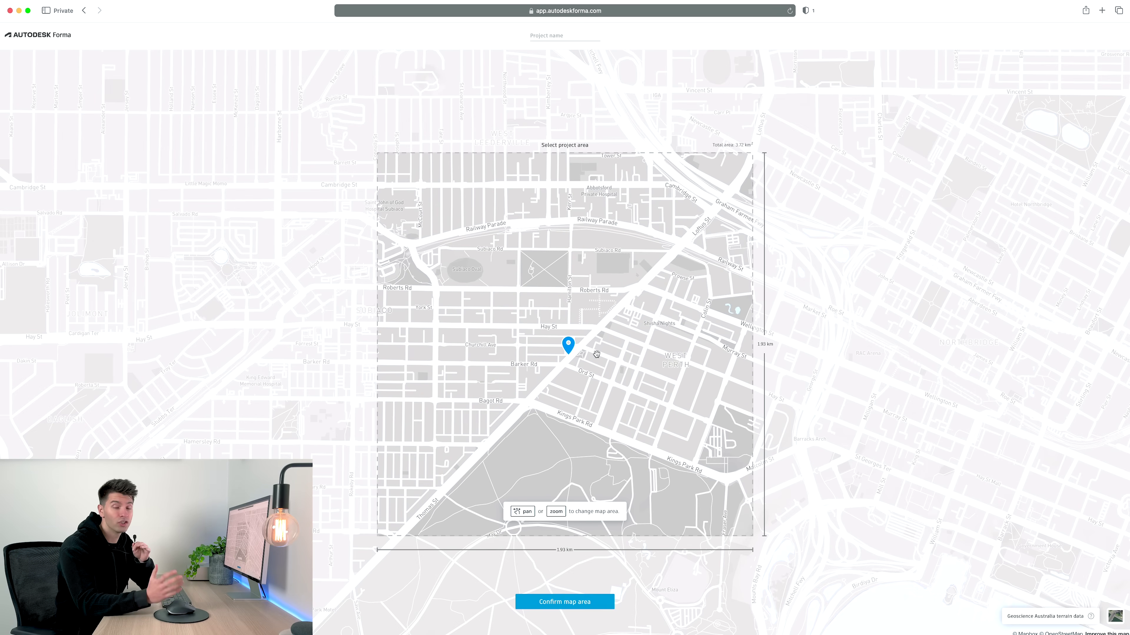
{"action": "scroll", "coordinate": [597, 354], "scroll_direction": "up", "scroll_amount": 5}
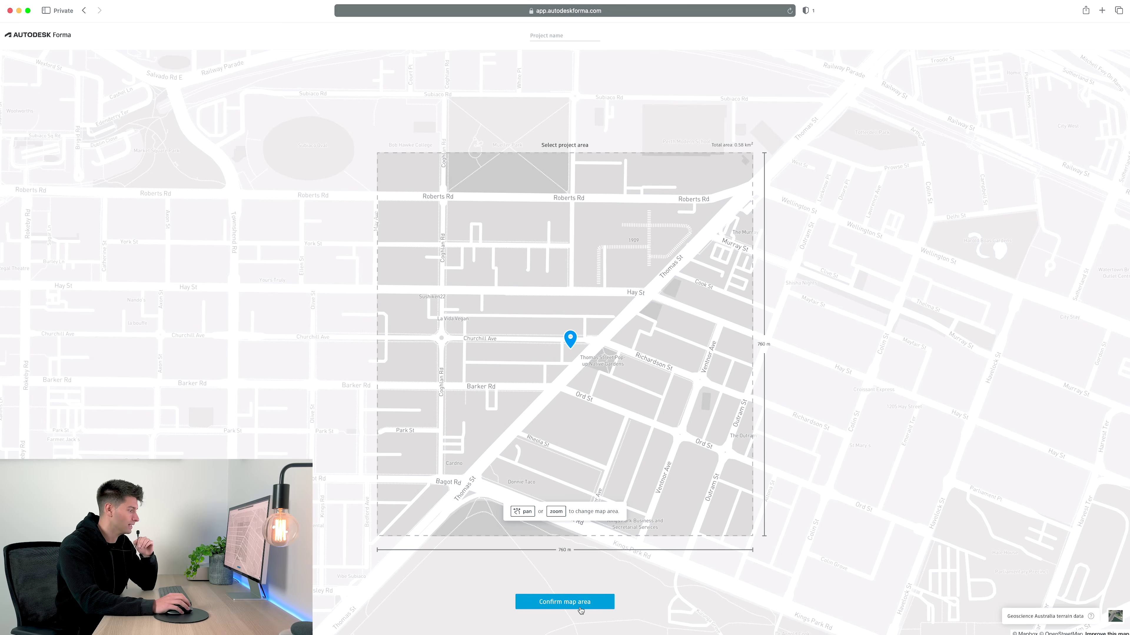
{"action": "left_click", "coordinate": [564, 602]}
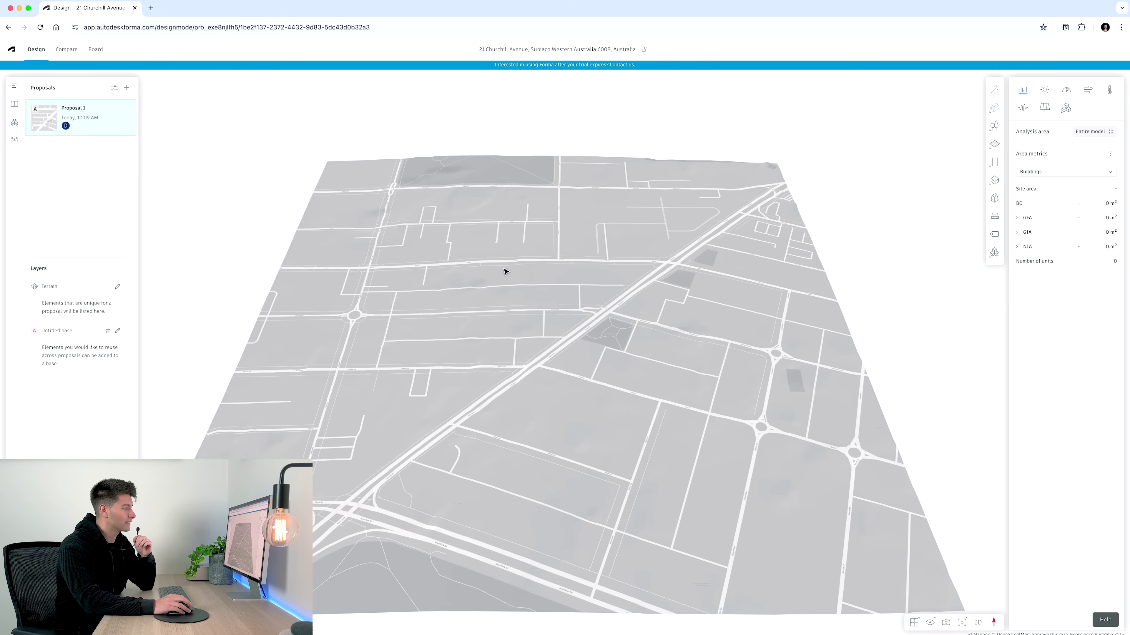
Examine the site's terrain and road layout from several angles and distances.
{"action": "right_click_drag", "start_coordinate": [476, 266], "coordinate": [512, 249]}
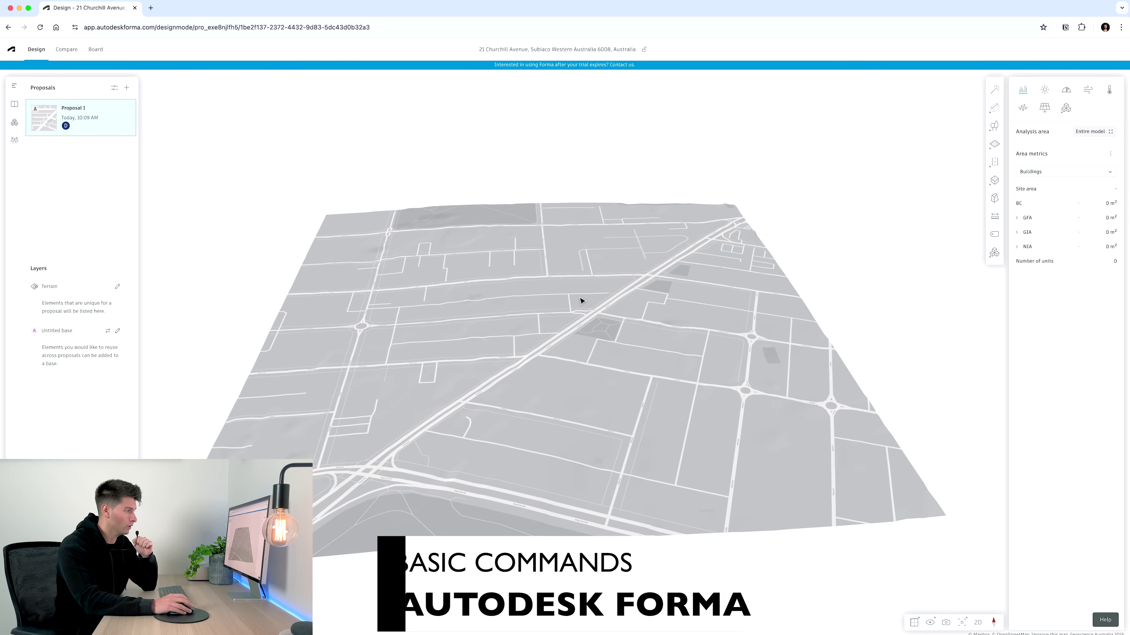
{"action": "right_click_drag", "start_coordinate": [580, 302], "coordinate": [579, 309]}
{"action": "scroll", "coordinate": [579, 309], "scroll_direction": "up", "scroll_amount": 3}
{"action": "scroll", "coordinate": [578, 309], "scroll_direction": "down", "scroll_amount": 5}
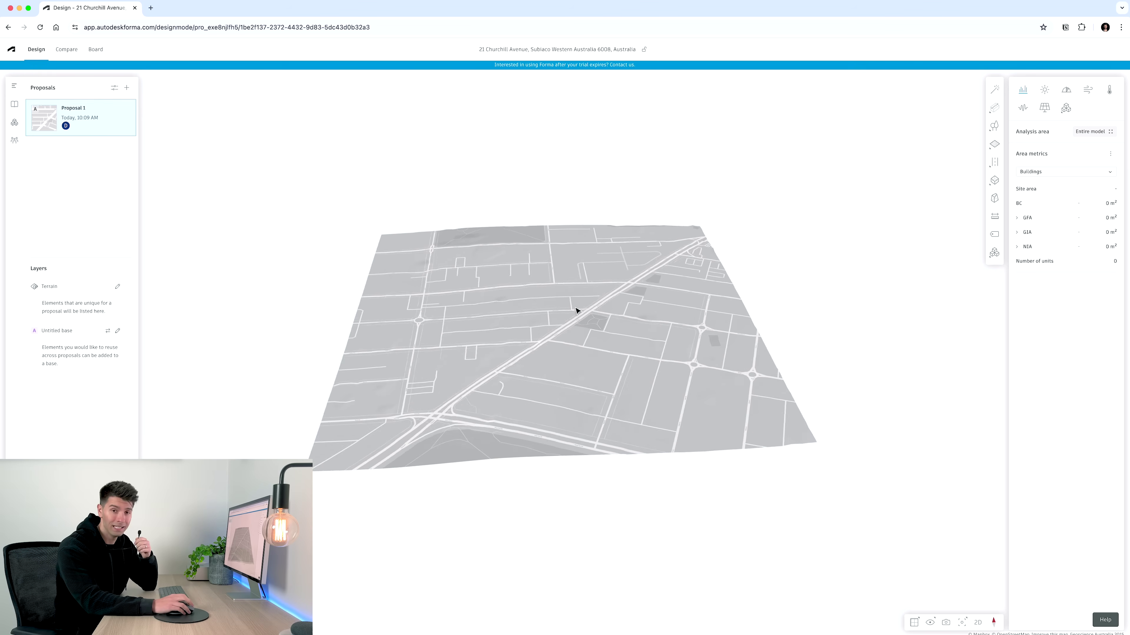
{"action": "scroll", "coordinate": [577, 311], "scroll_direction": "up", "scroll_amount": 3}
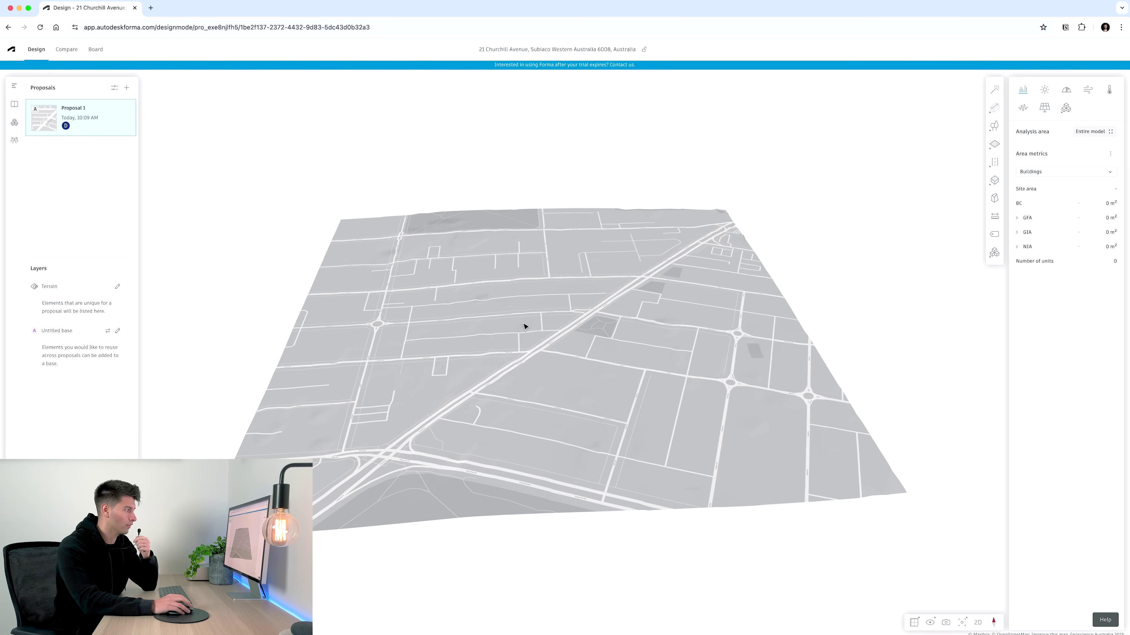
{"action": "right_click_drag", "start_coordinate": [639, 303], "coordinate": [542, 332]}
{"action": "mouse_move", "coordinate": [295, 216]}
{"action": "left_mouse_down"}
{"action": "mouse_move", "coordinate": [878, 521]}
{"action": "mouse_move", "coordinate": [291, 201]}
{"action": "left_mouse_up"}
{"action": "scroll", "coordinate": [547, 314], "scroll_direction": "down", "scroll_amount": 2}
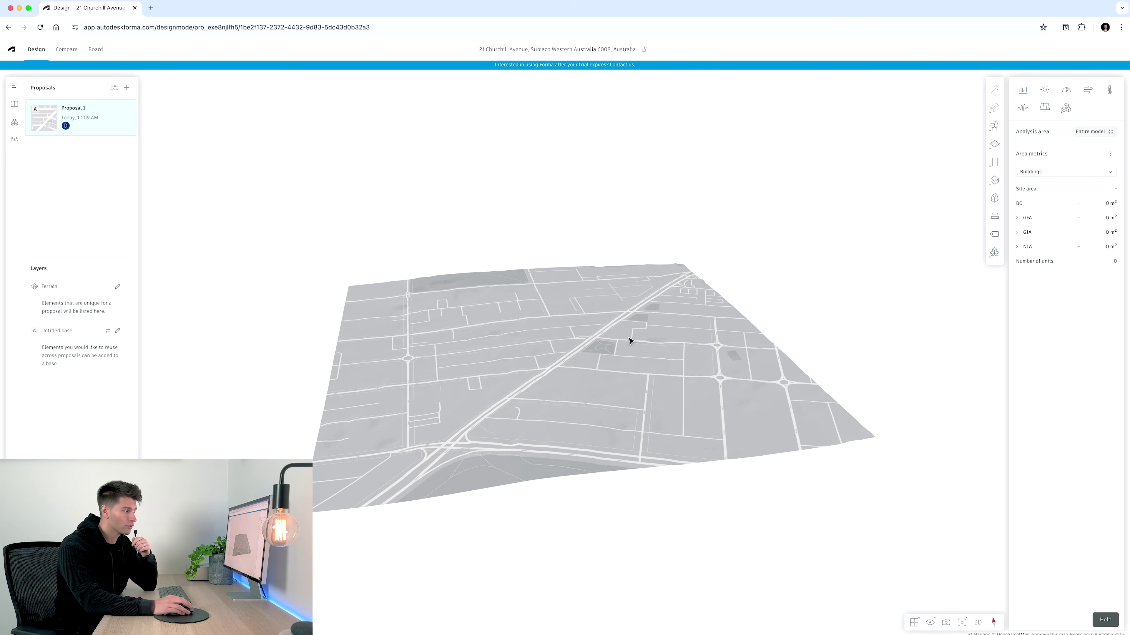
{"action": "middle_click_drag", "start_coordinate": [630, 341], "coordinate": [600, 336]}
{"action": "right_click_drag", "start_coordinate": [597, 336], "coordinate": [641, 347]}
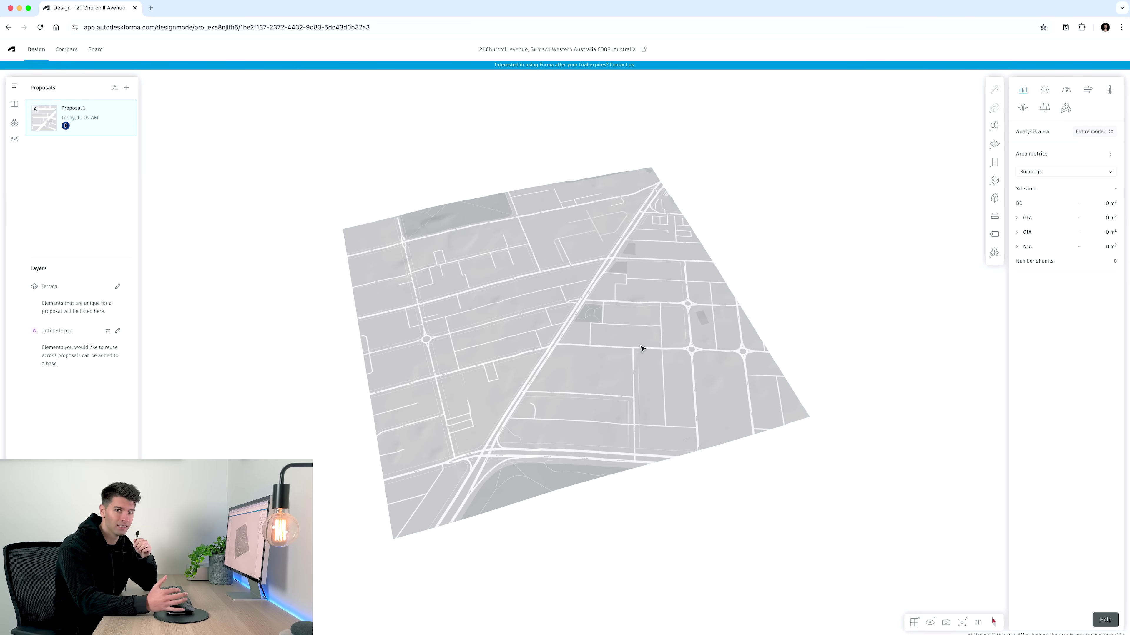
{"action": "right_click_drag", "start_coordinate": [641, 348], "coordinate": [646, 336]}
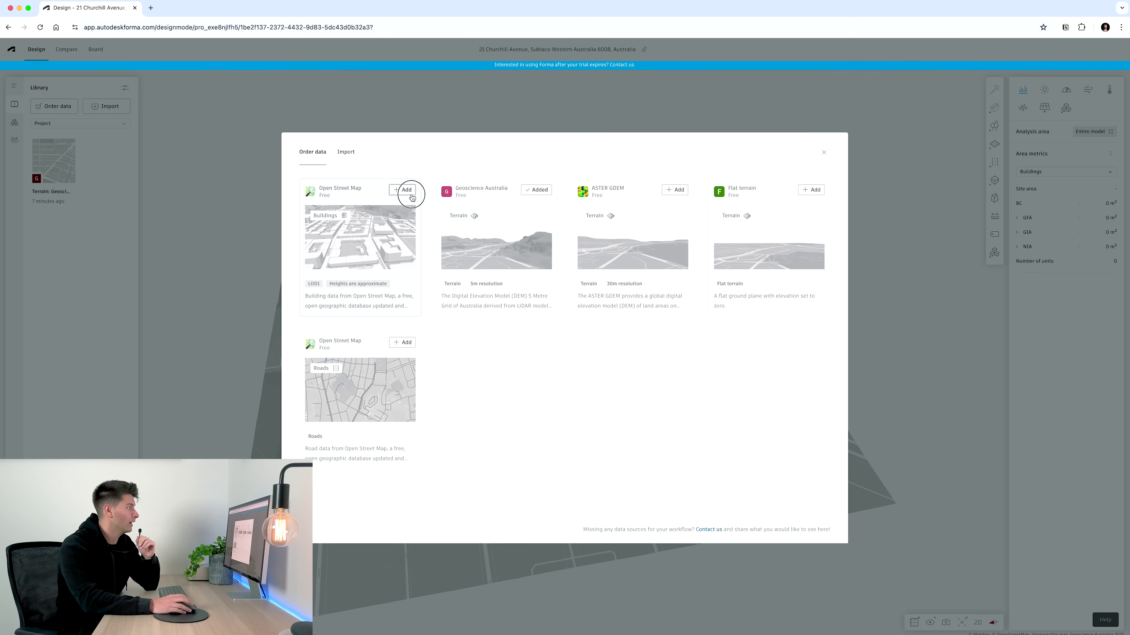
Order the free Open Street Map buildings and roads data for the preset project area.
{"action": "left_click", "coordinate": [403, 190]}
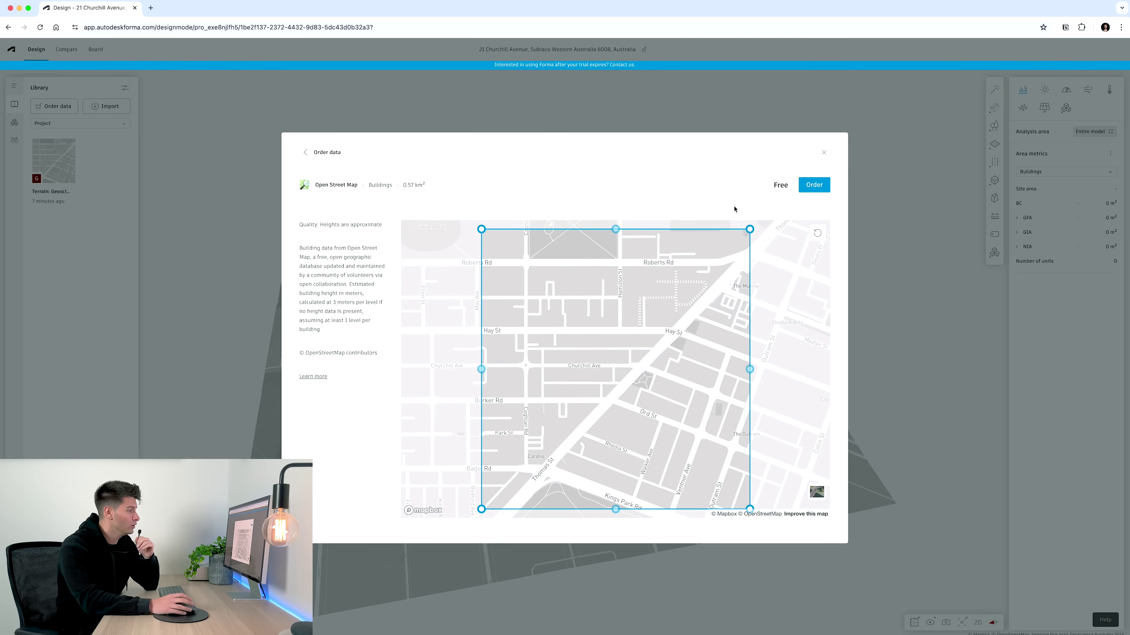
{"action": "left_click", "coordinate": [815, 186]}
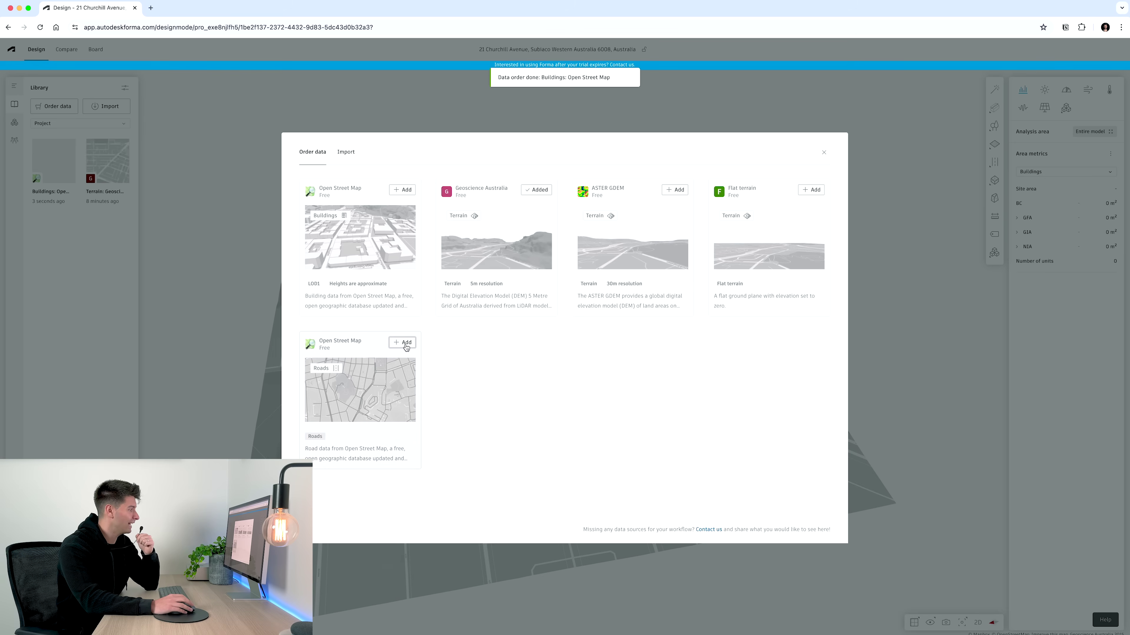
{"action": "left_click", "coordinate": [402, 342]}
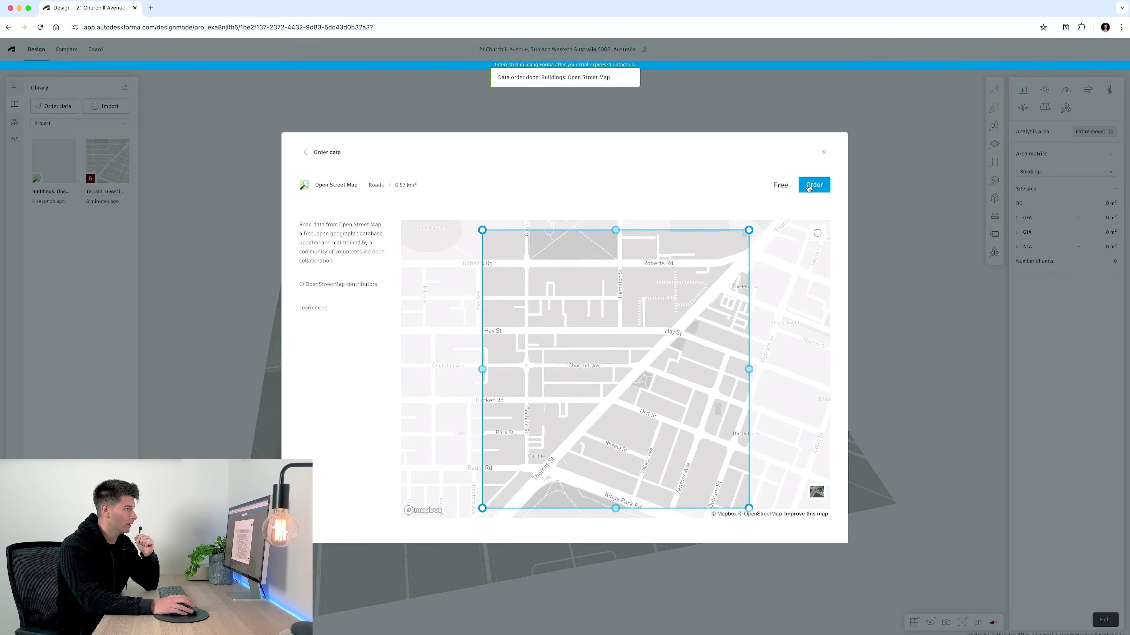
{"action": "left_click", "coordinate": [814, 185]}
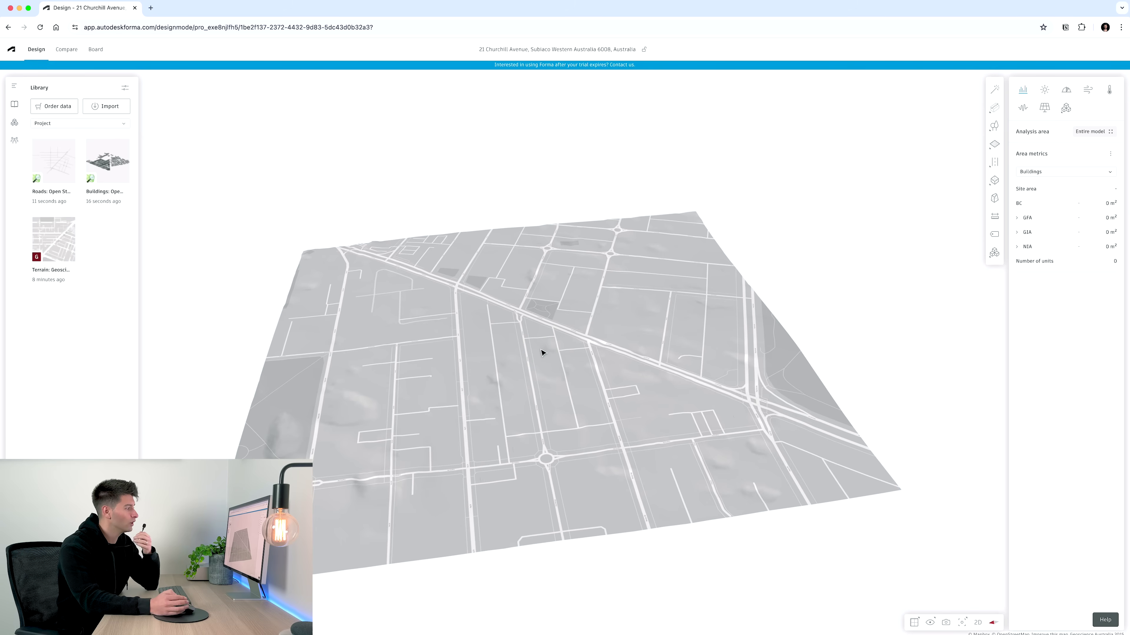
Add the ordered Open Street Map buildings and roads from the project library to the model.
{"action": "right_click_drag", "start_coordinate": [632, 347], "coordinate": [580, 422]}
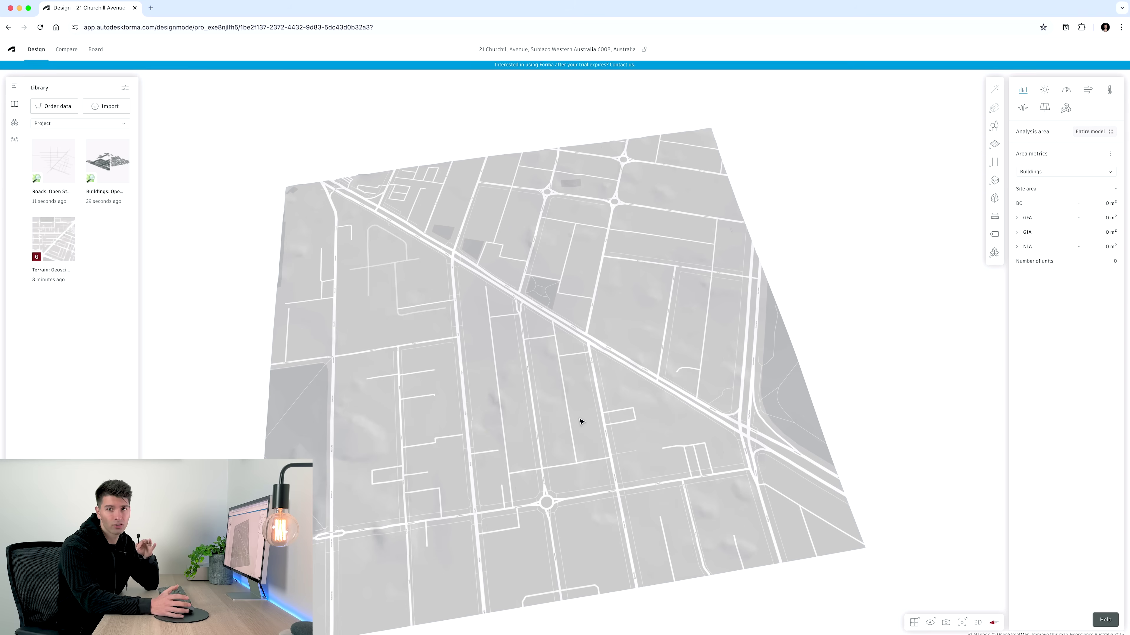
{"action": "right_click_drag", "start_coordinate": [580, 422], "coordinate": [568, 405]}
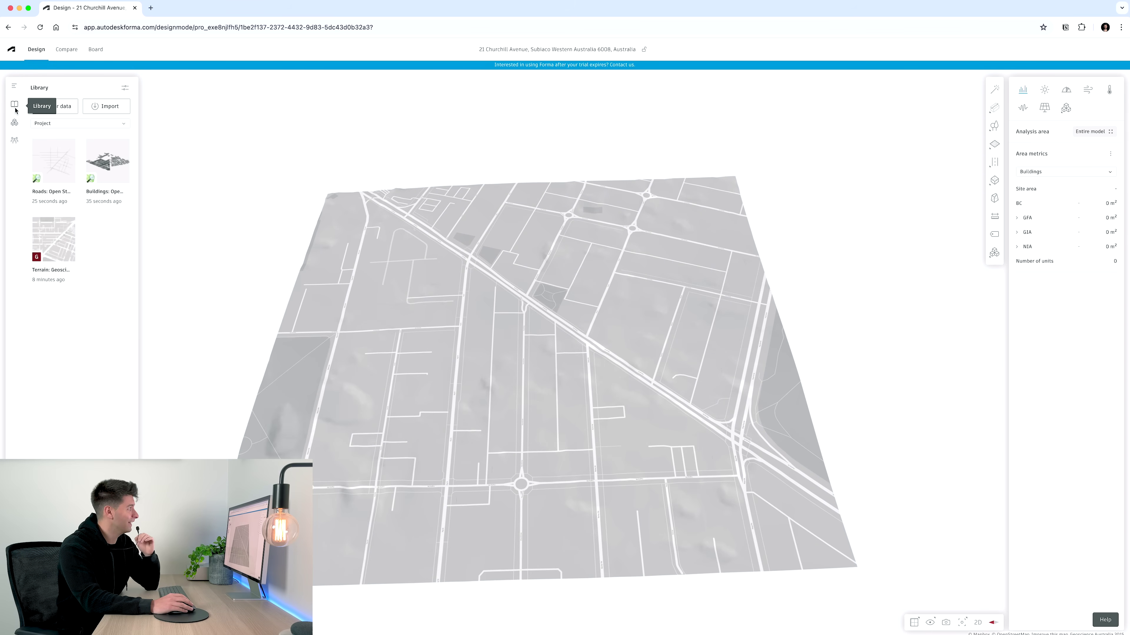
{"action": "left_click", "coordinate": [110, 162]}
{"action": "left_click", "coordinate": [108, 160]}
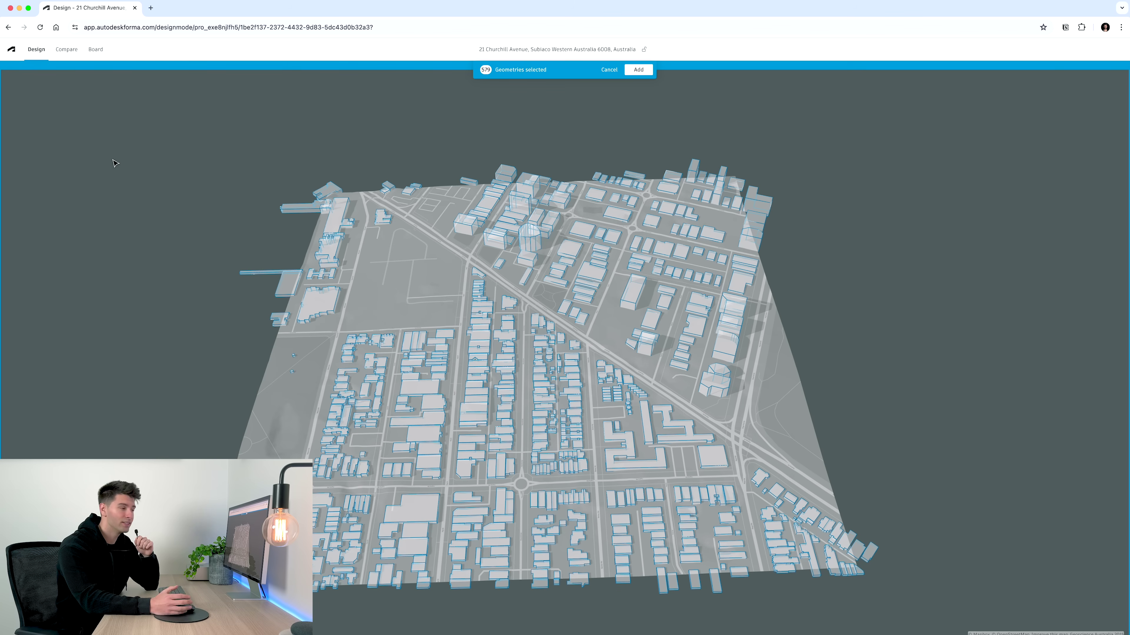
{"action": "right_click_drag", "start_coordinate": [217, 356], "coordinate": [260, 343]}
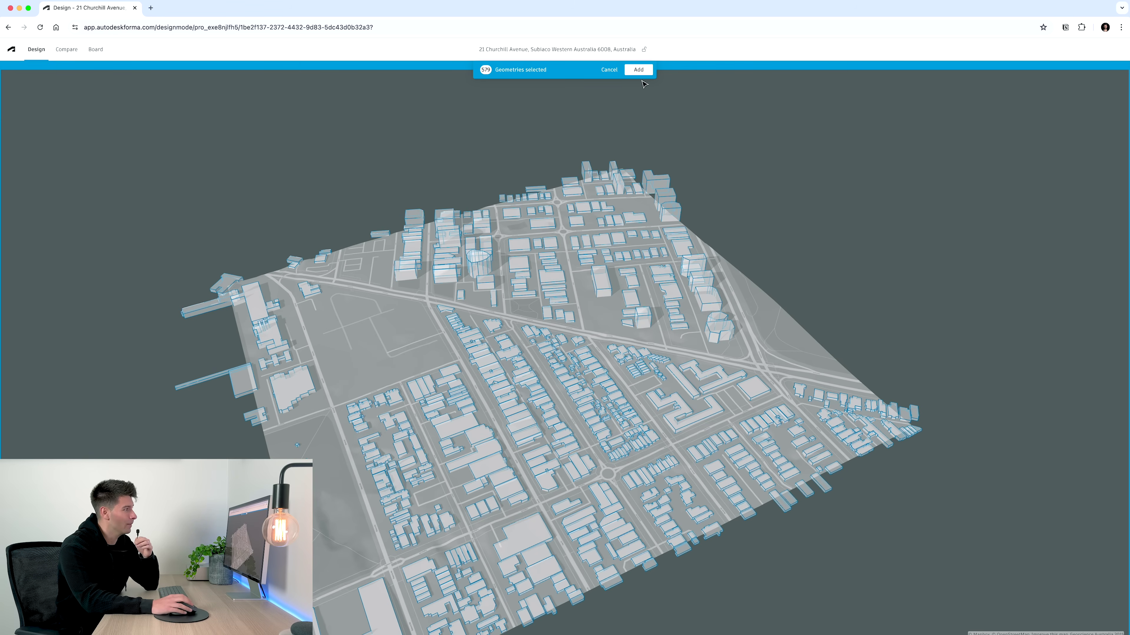
{"action": "left_click", "coordinate": [638, 70]}
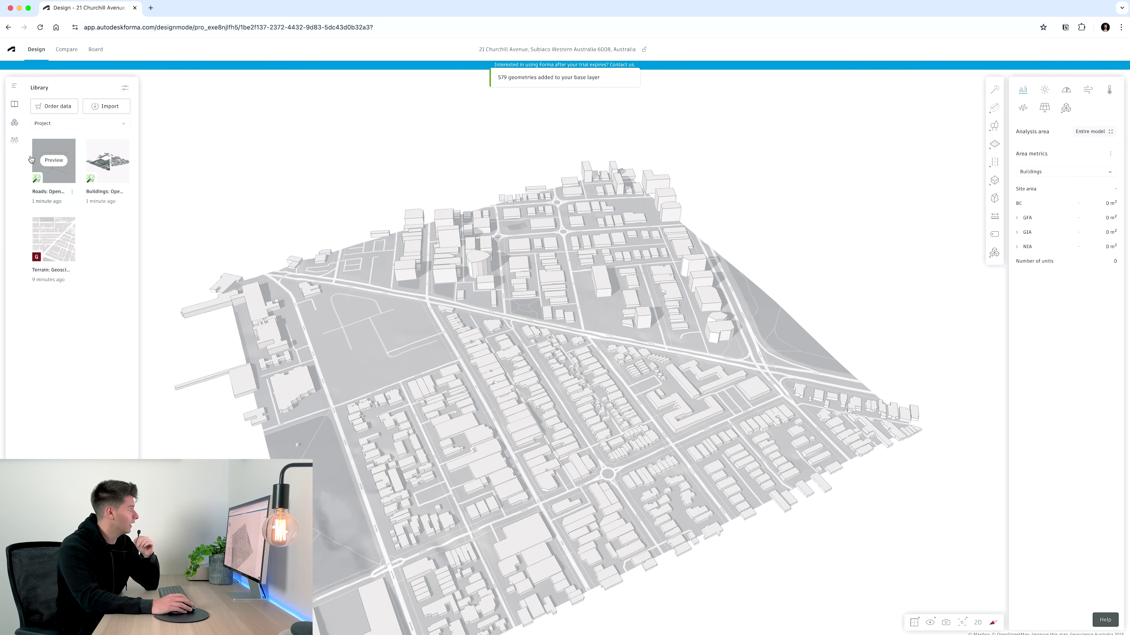
{"action": "left_click", "coordinate": [57, 165]}
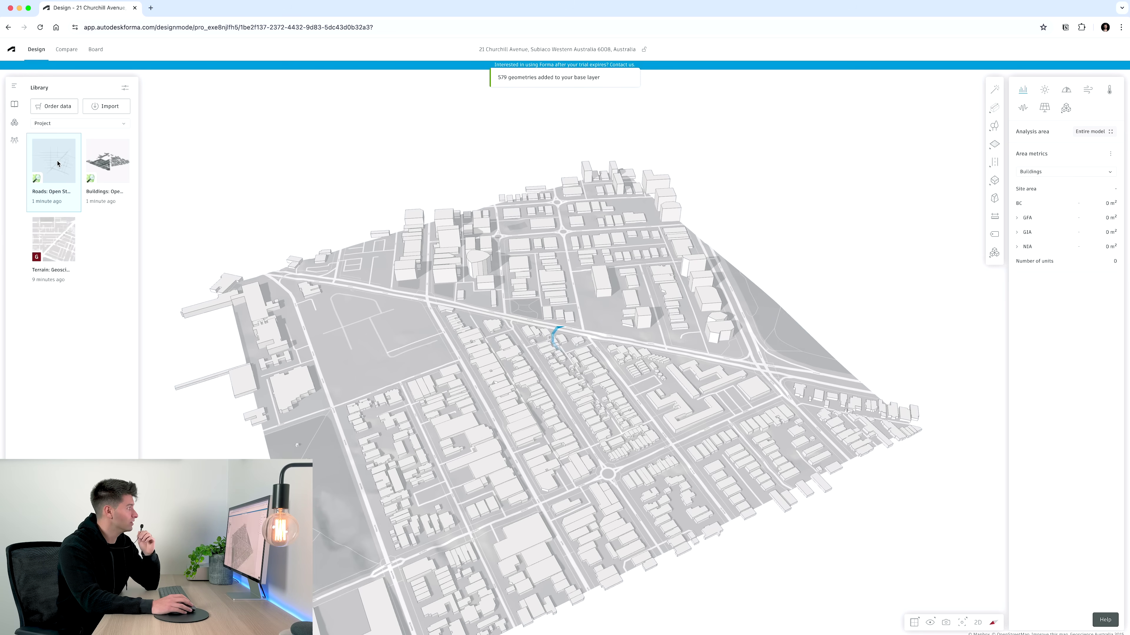
{"action": "right_click_drag", "start_coordinate": [623, 325], "coordinate": [814, 318]}
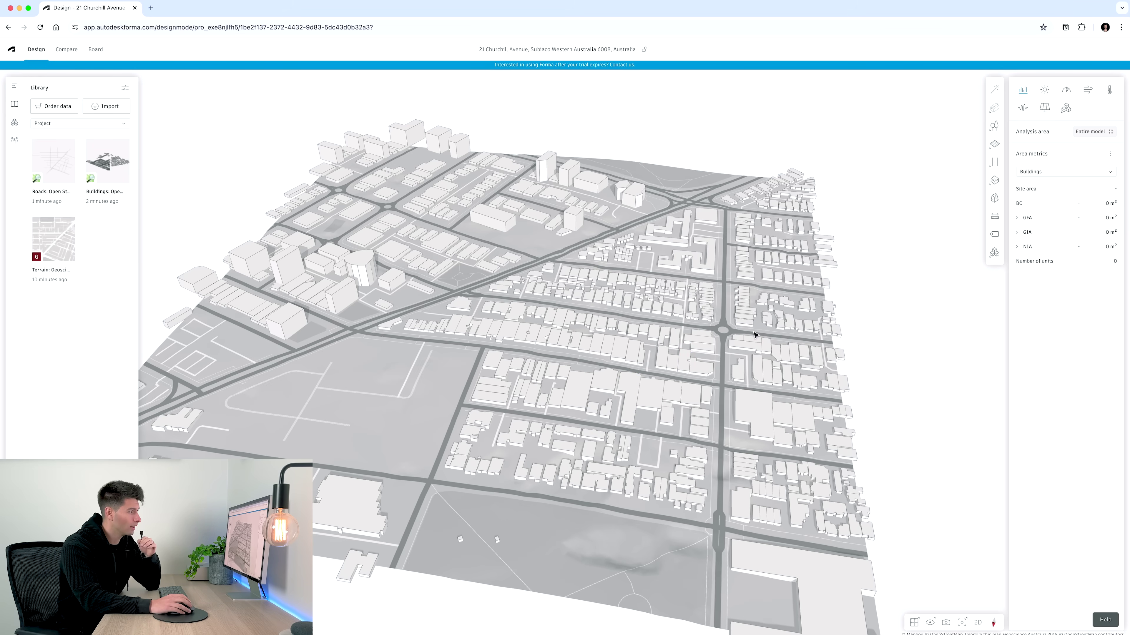
Delete the corner building on the block beside the roundabout from the base and finish editing the base.
{"action": "right_click_drag", "start_coordinate": [755, 336], "coordinate": [746, 368]}
{"action": "scroll", "coordinate": [734, 398], "scroll_direction": "up", "scroll_amount": 10}
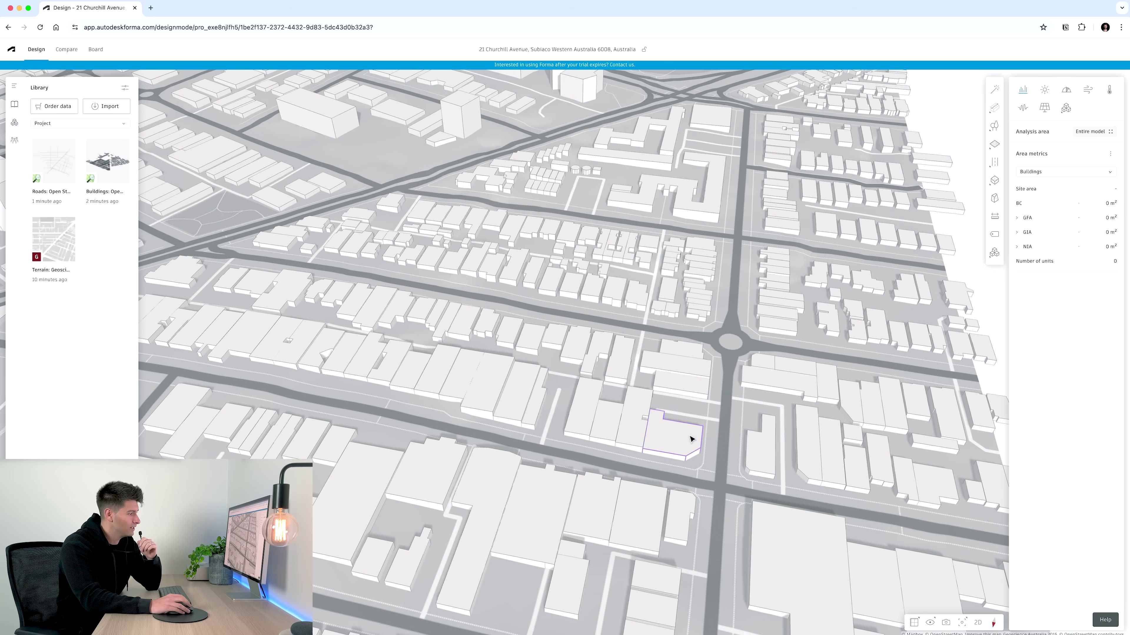
{"action": "left_click", "coordinate": [691, 440]}
{"action": "right_click_drag", "start_coordinate": [691, 439], "coordinate": [615, 419]}
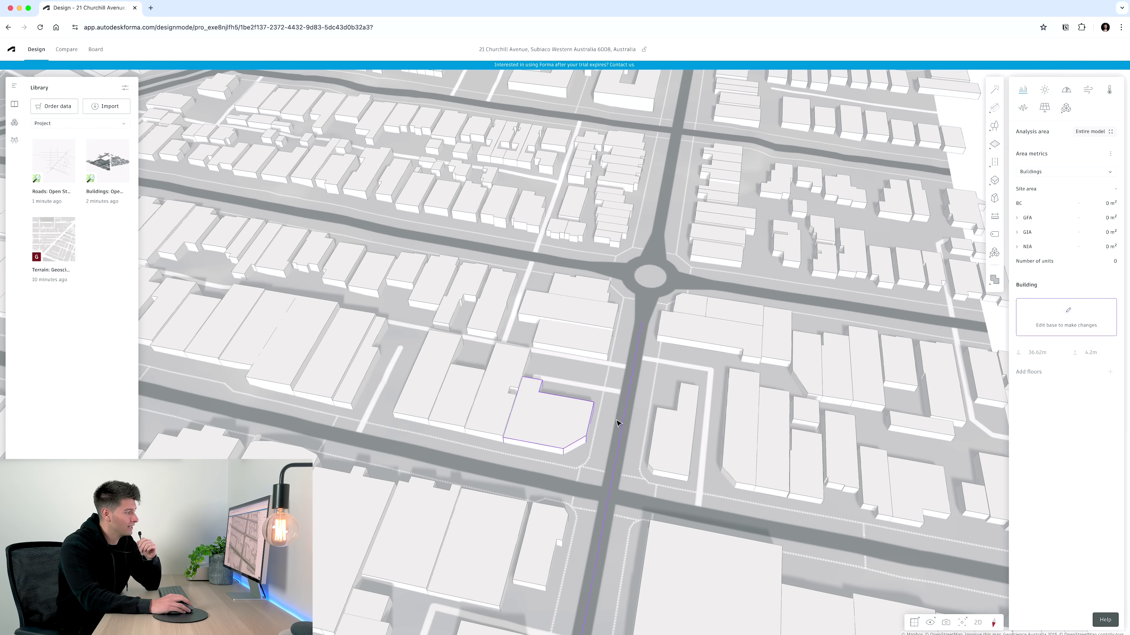
{"action": "left_click", "coordinate": [1062, 314]}
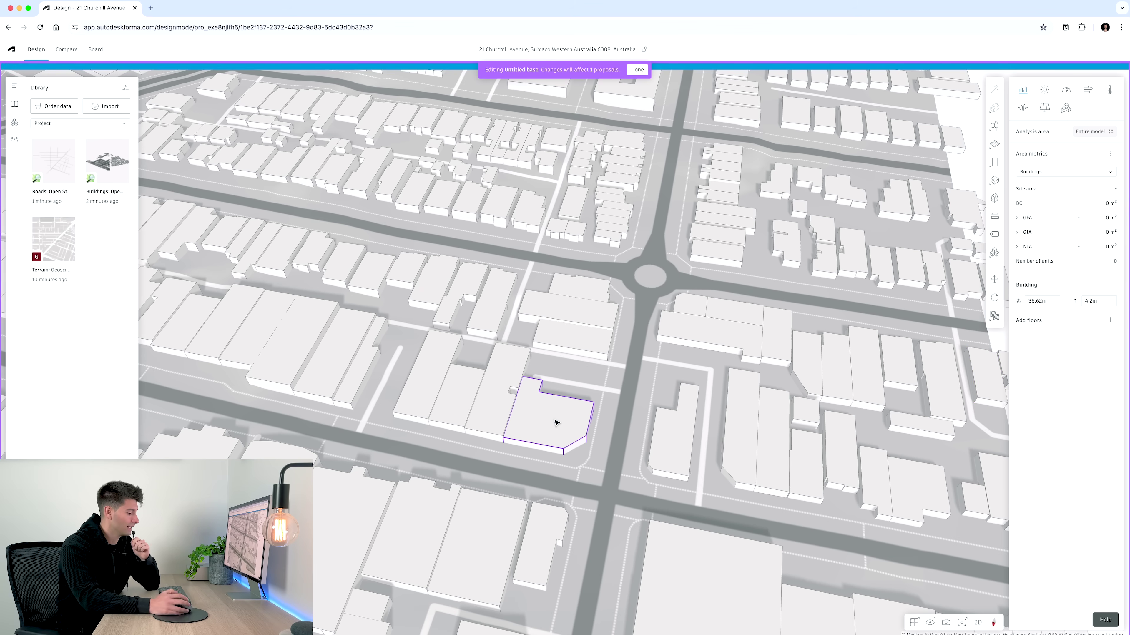
{"action": "key", "text": "Delete"}
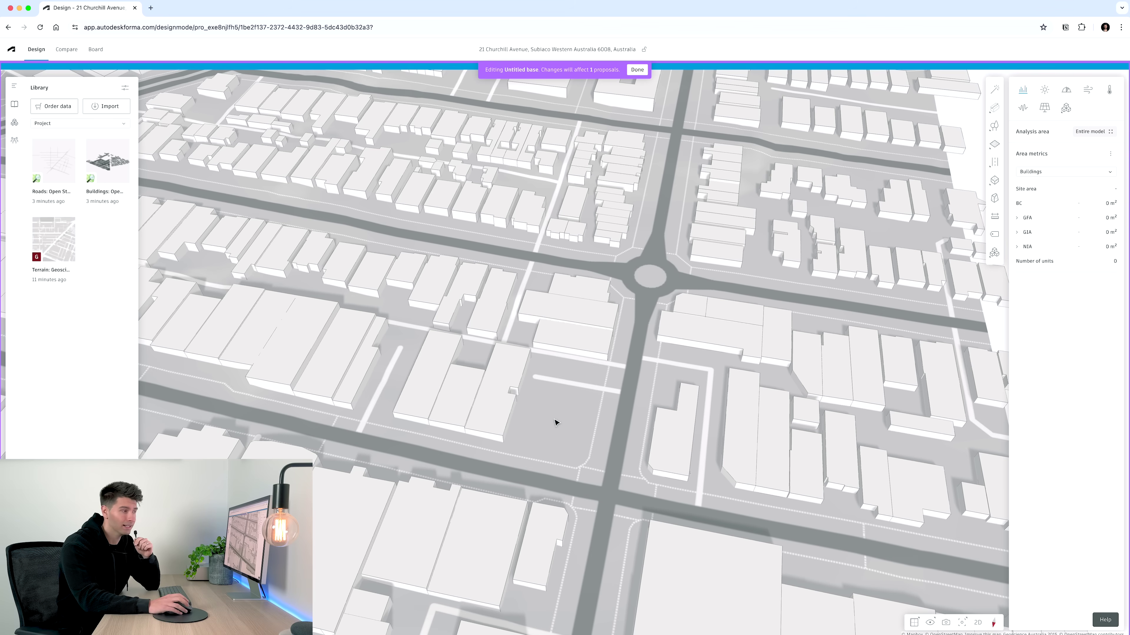
{"action": "left_click", "coordinate": [637, 69]}
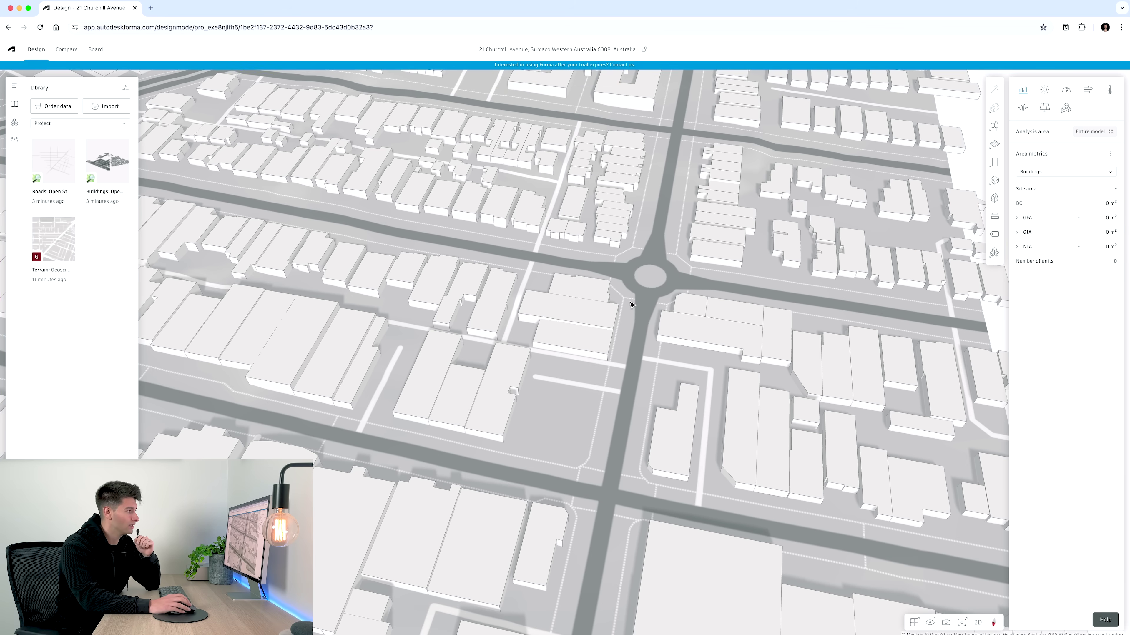
Draw a polygonal site limit of about 860 m² around the cleared corner plot in 2D view, cutting off its street corner diagonally.
{"action": "mouse_move", "coordinate": [602, 439]}
{"action": "right_mouse_down"}
{"action": "mouse_move", "coordinate": [532, 389]}
{"action": "mouse_move", "coordinate": [575, 386]}
{"action": "mouse_move", "coordinate": [611, 420]}
{"action": "right_mouse_up"}
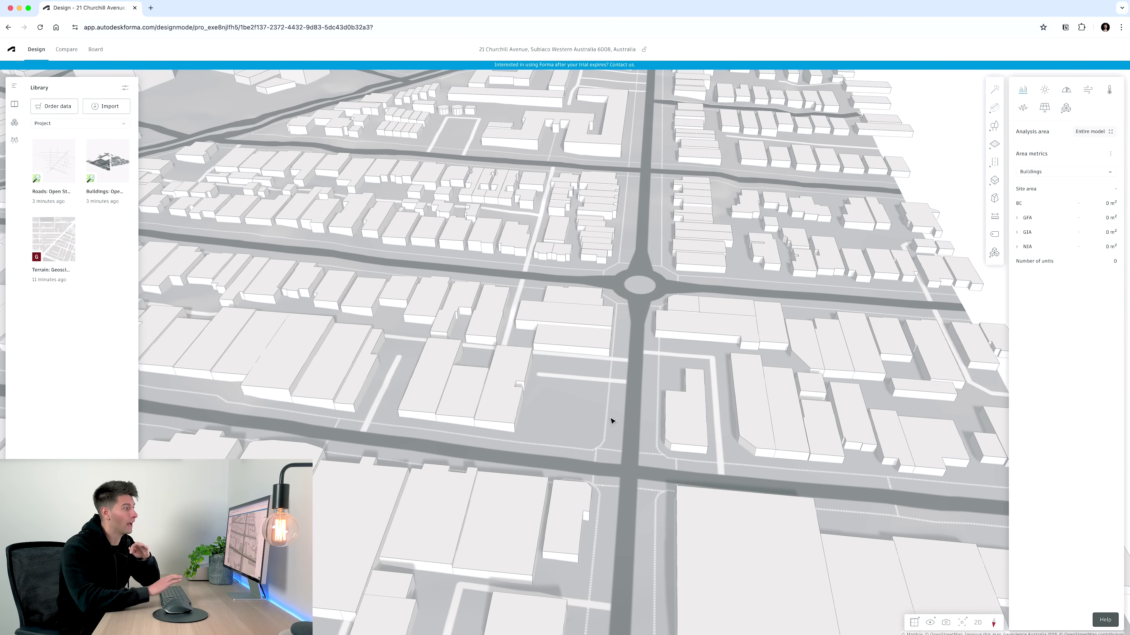
{"action": "mouse_move", "coordinate": [993, 146]}
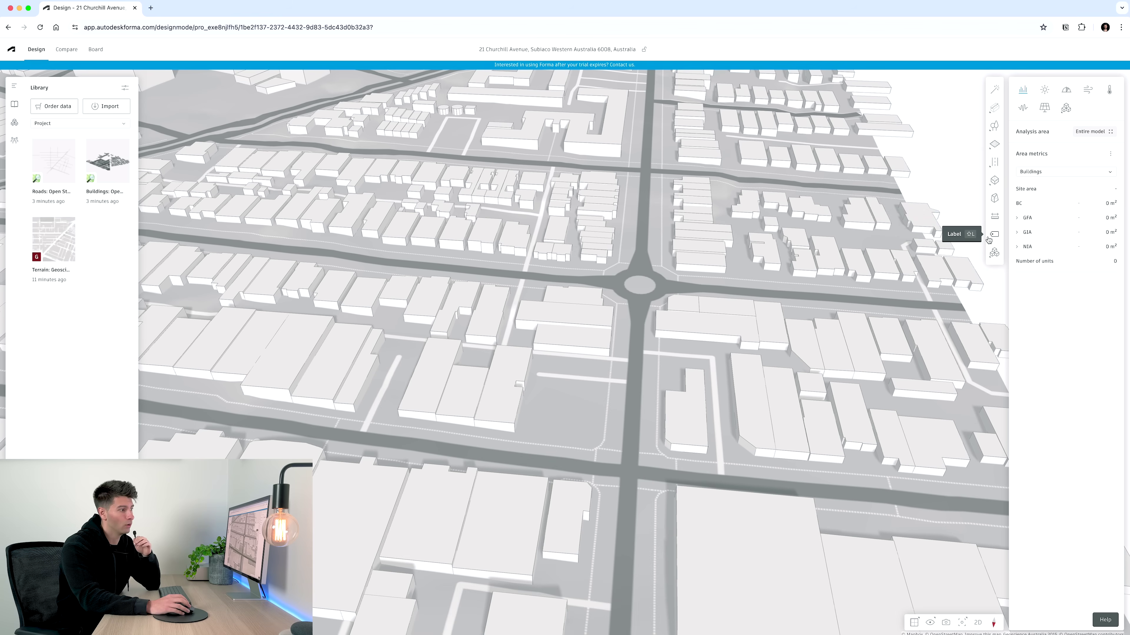
{"action": "mouse_move", "coordinate": [1065, 108]}
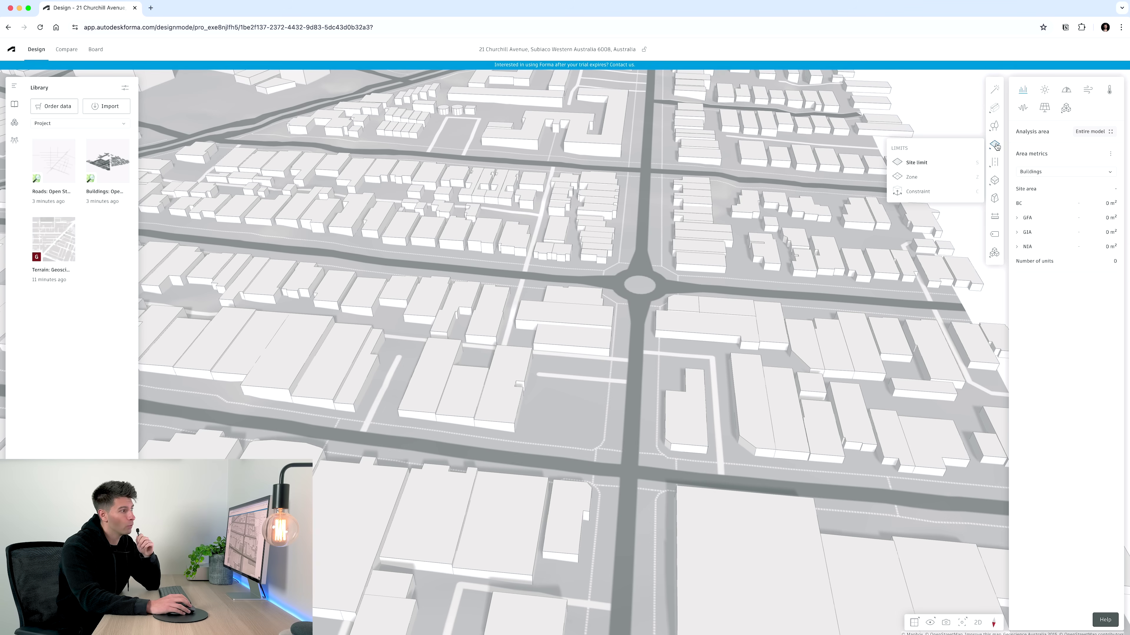
{"action": "left_click", "coordinate": [928, 165]}
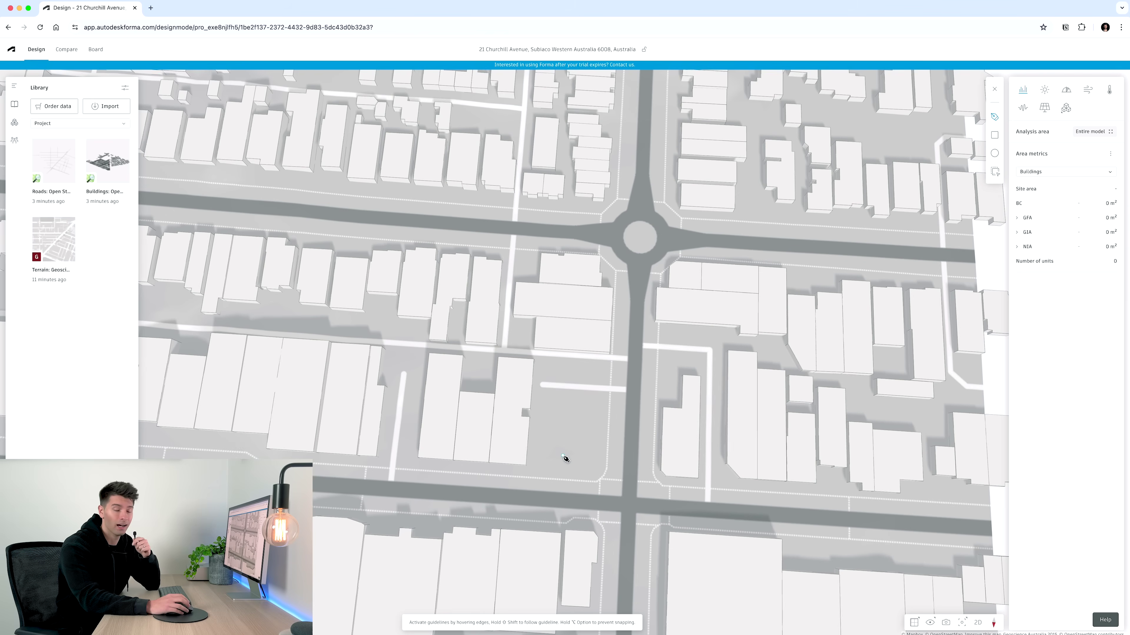
{"action": "right_click_drag", "start_coordinate": [569, 456], "coordinate": [529, 402]}
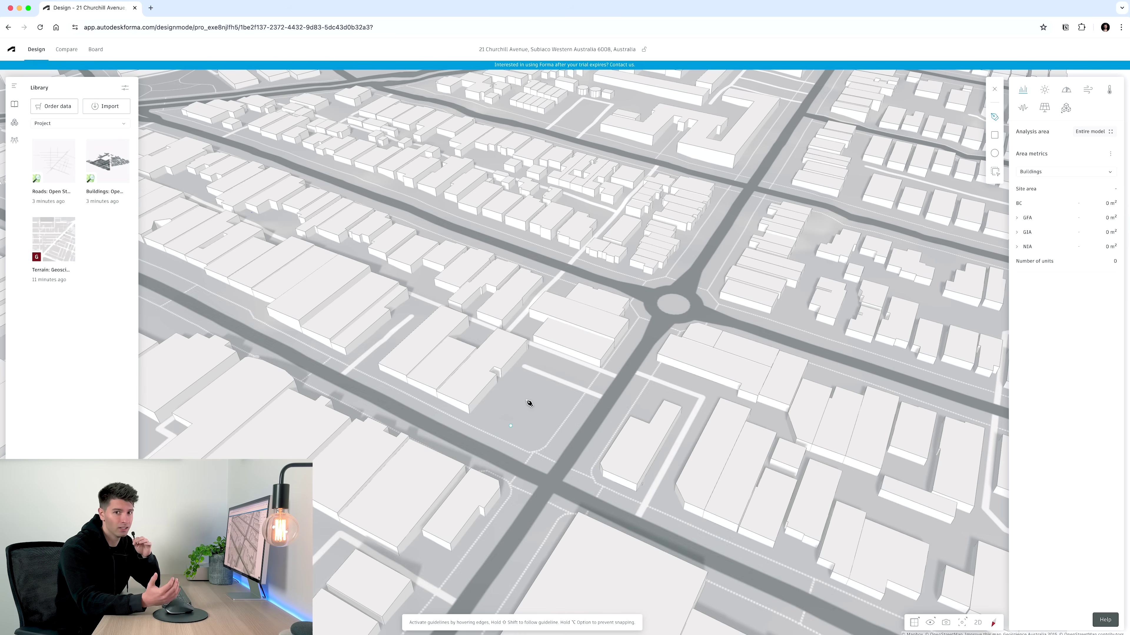
{"action": "left_click", "coordinate": [978, 623]}
{"action": "right_click_drag", "start_coordinate": [580, 462], "coordinate": [658, 449]}
{"action": "scroll", "coordinate": [603, 480], "scroll_direction": "up", "scroll_amount": 3}
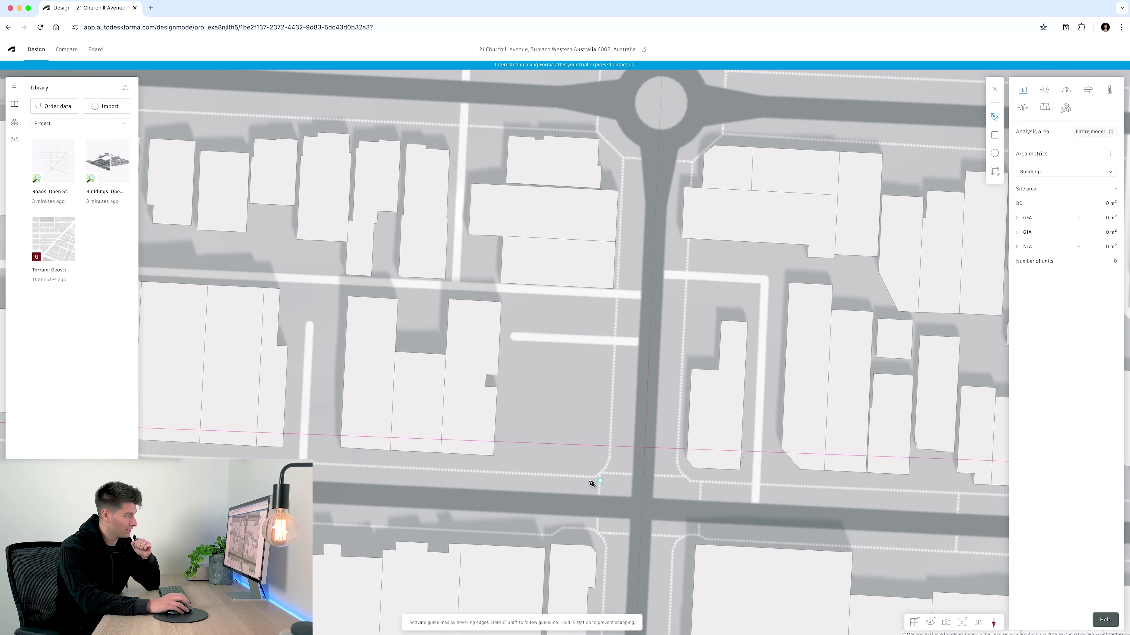
{"action": "right_click_drag", "start_coordinate": [592, 482], "coordinate": [507, 464]}
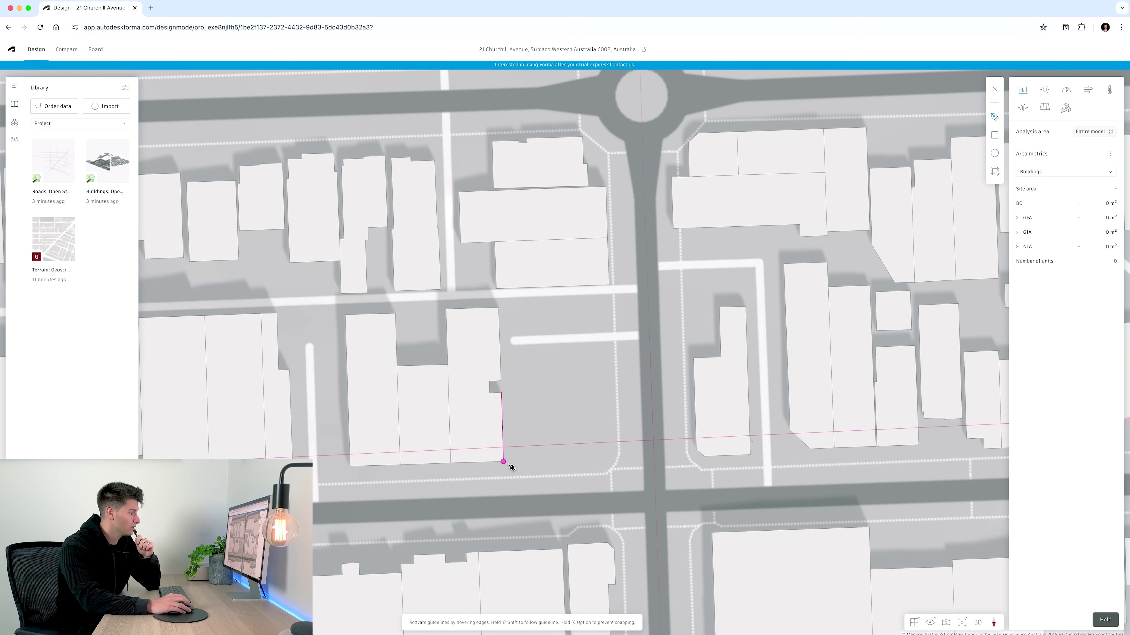
{"action": "left_click", "coordinate": [504, 479]}
{"action": "left_click", "coordinate": [604, 476]}
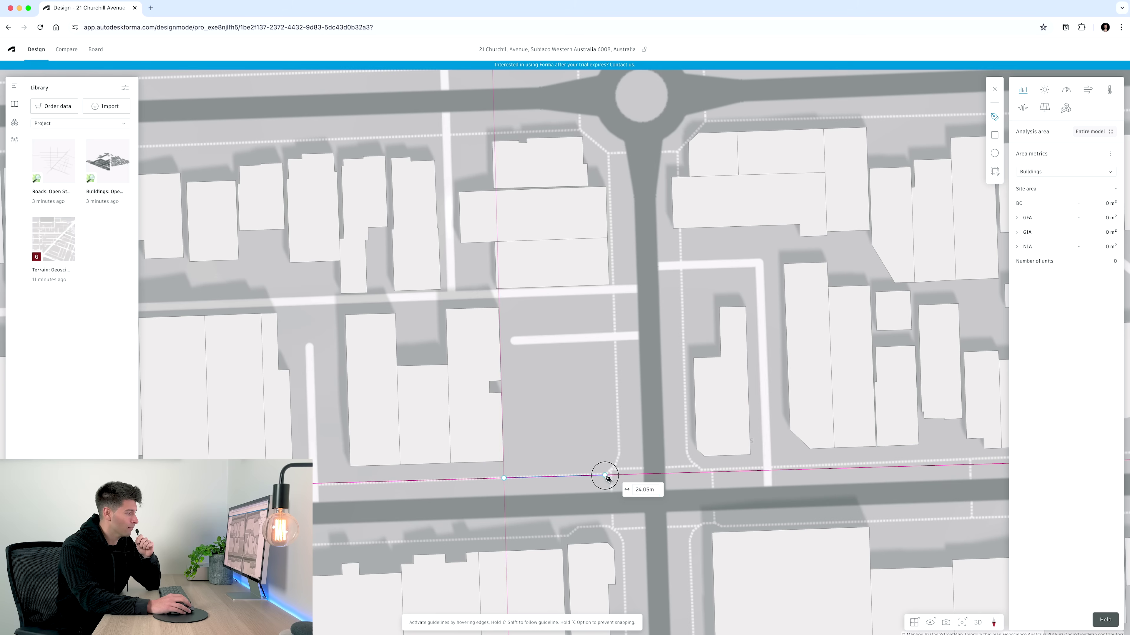
{"action": "left_click", "coordinate": [620, 454]}
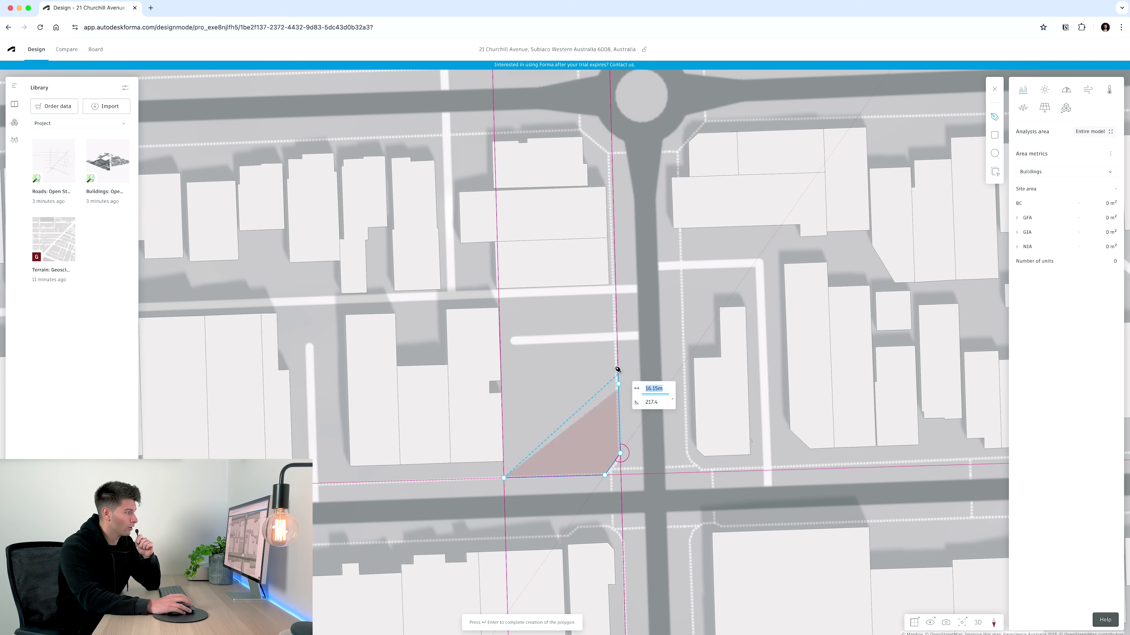
{"action": "left_click", "coordinate": [617, 341]}
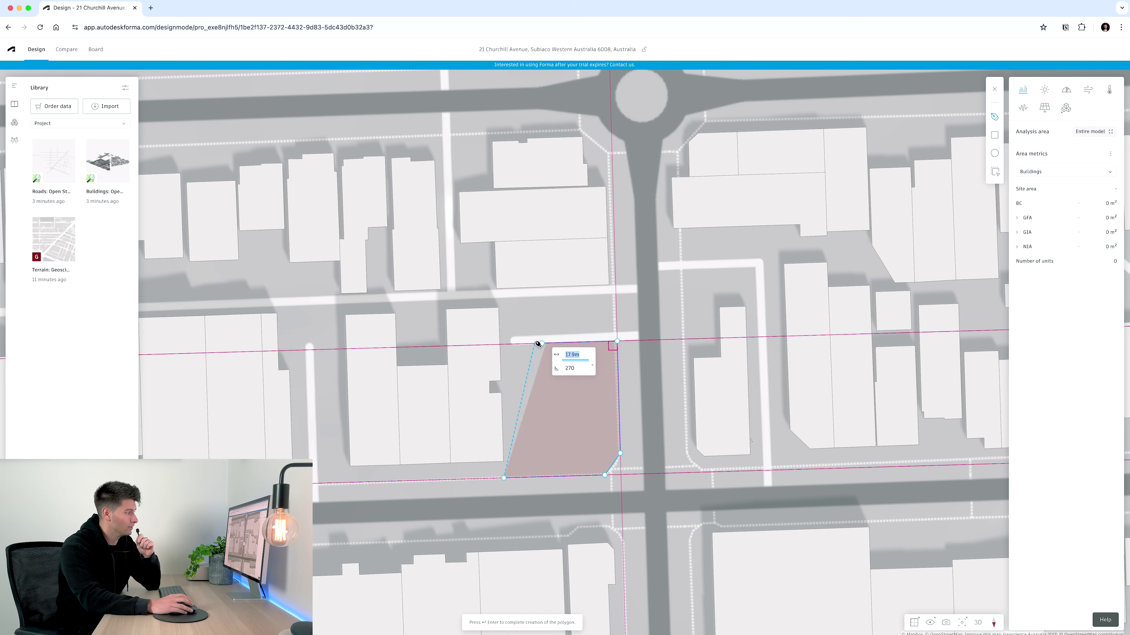
{"action": "left_click", "coordinate": [501, 344]}
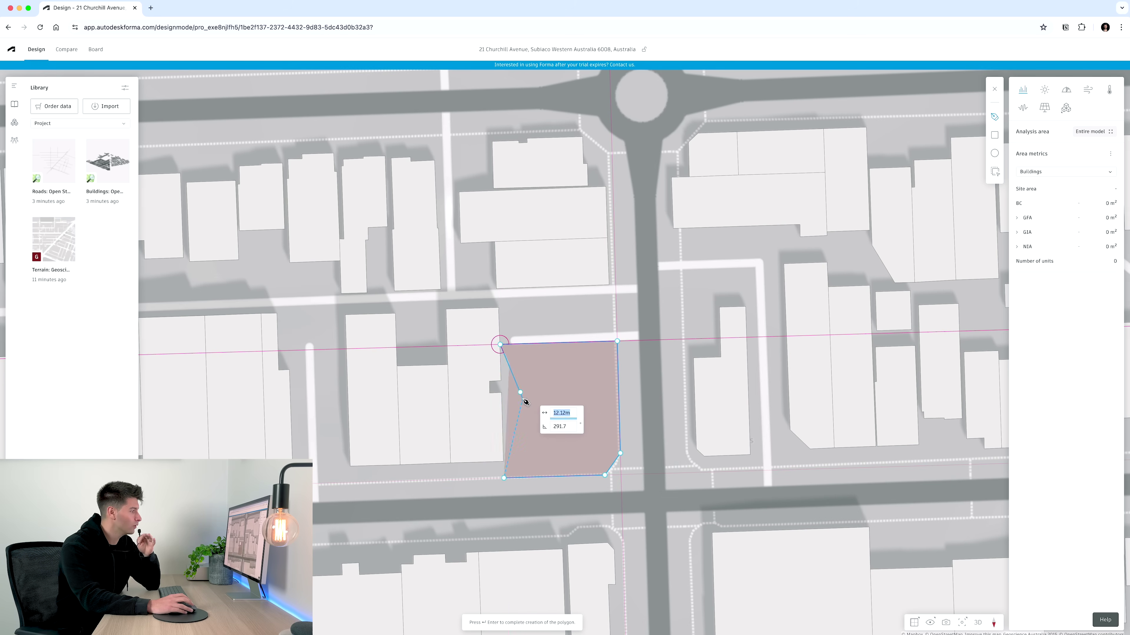
{"action": "left_click", "coordinate": [504, 478]}
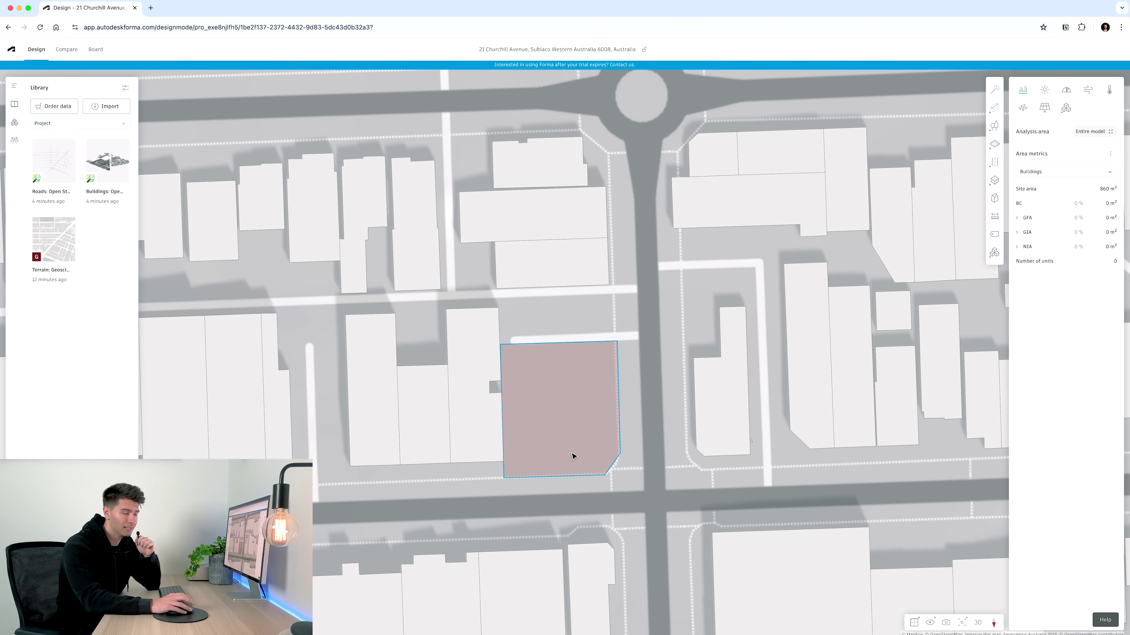
Return to the 3D view and examine the site limit within its surroundings from several distances and angles.
{"action": "left_click", "coordinate": [977, 624]}
{"action": "left_click_drag", "start_coordinate": [605, 462], "coordinate": [641, 495]}
{"action": "scroll", "coordinate": [641, 495], "scroll_direction": "down", "scroll_amount": 10}
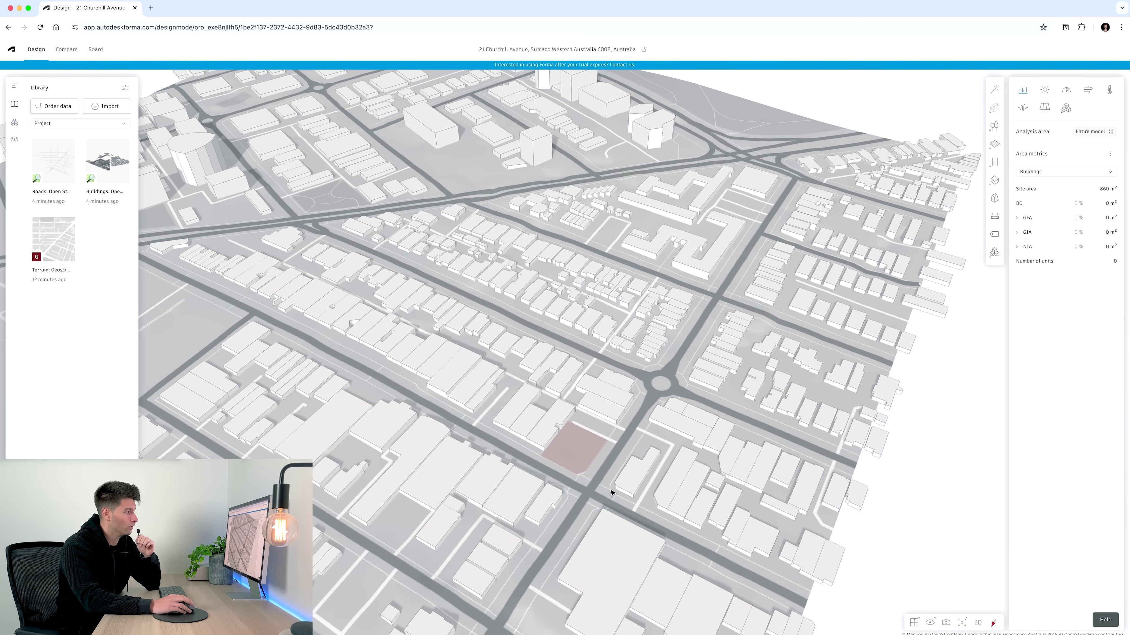
{"action": "scroll", "coordinate": [611, 492], "scroll_direction": "down", "scroll_amount": 5}
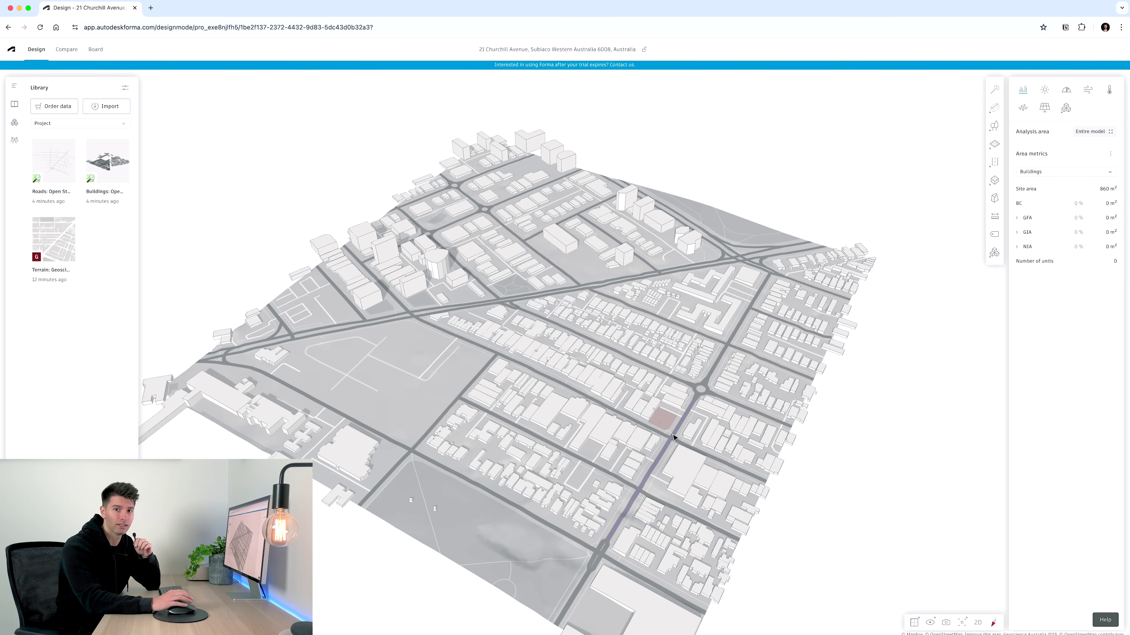
{"action": "scroll", "coordinate": [674, 439], "scroll_direction": "up", "scroll_amount": 10}
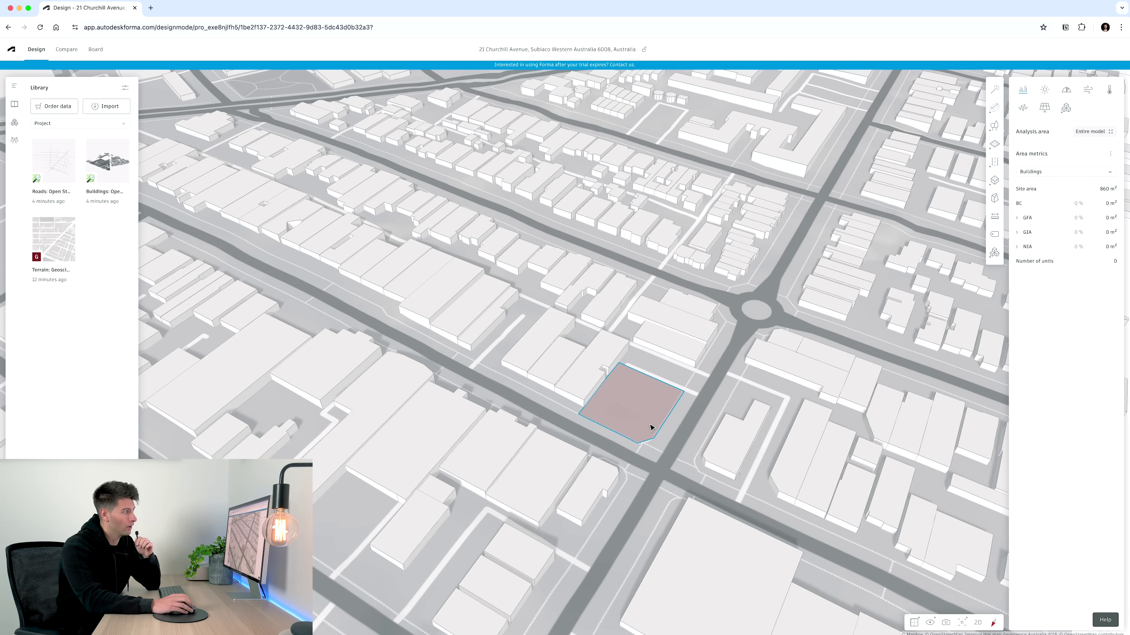
{"action": "left_click_drag", "start_coordinate": [651, 429], "coordinate": [670, 449]}
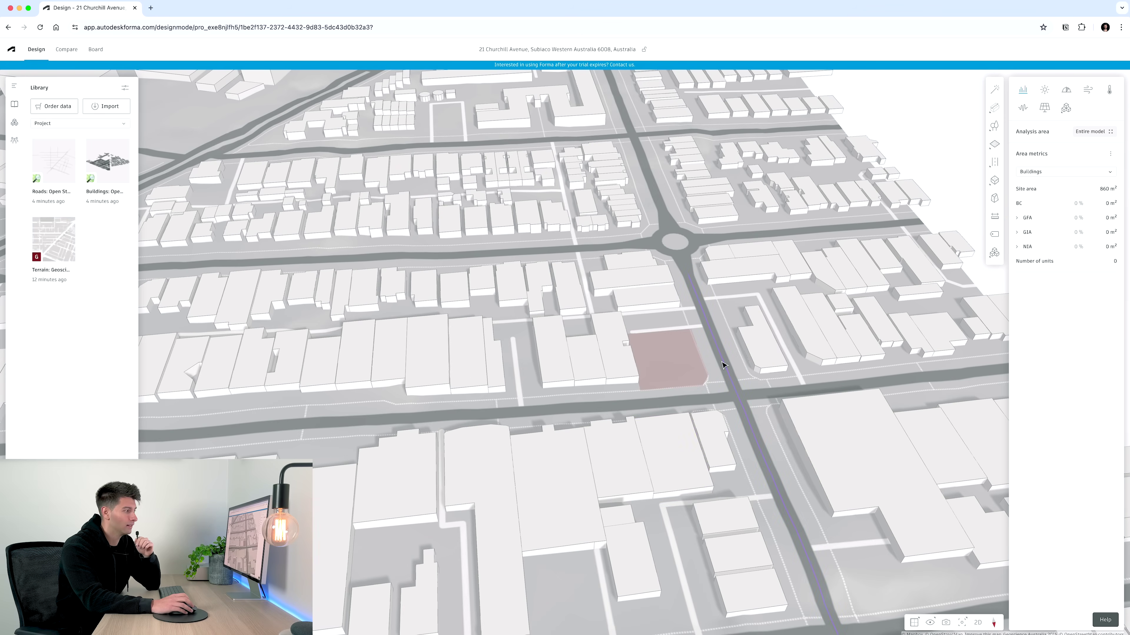
{"action": "scroll", "coordinate": [743, 369], "scroll_direction": "up", "scroll_amount": 5}
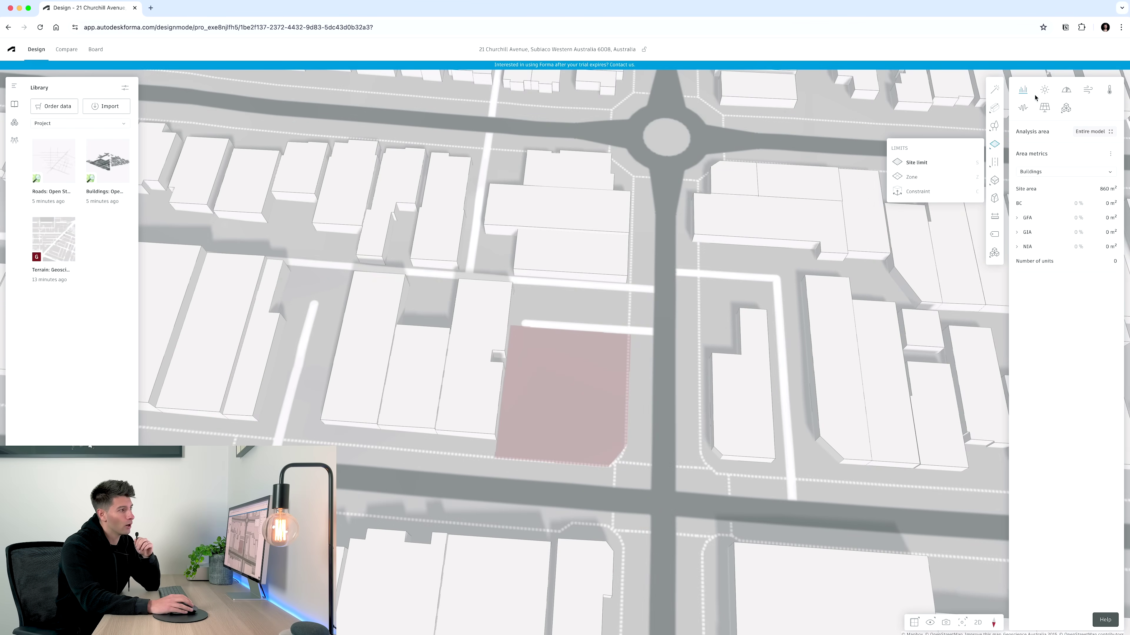
Run a sun hours analysis on the entire model for June 21.
{"action": "left_click", "coordinate": [1043, 102]}
{"action": "left_click", "coordinate": [1104, 107]}
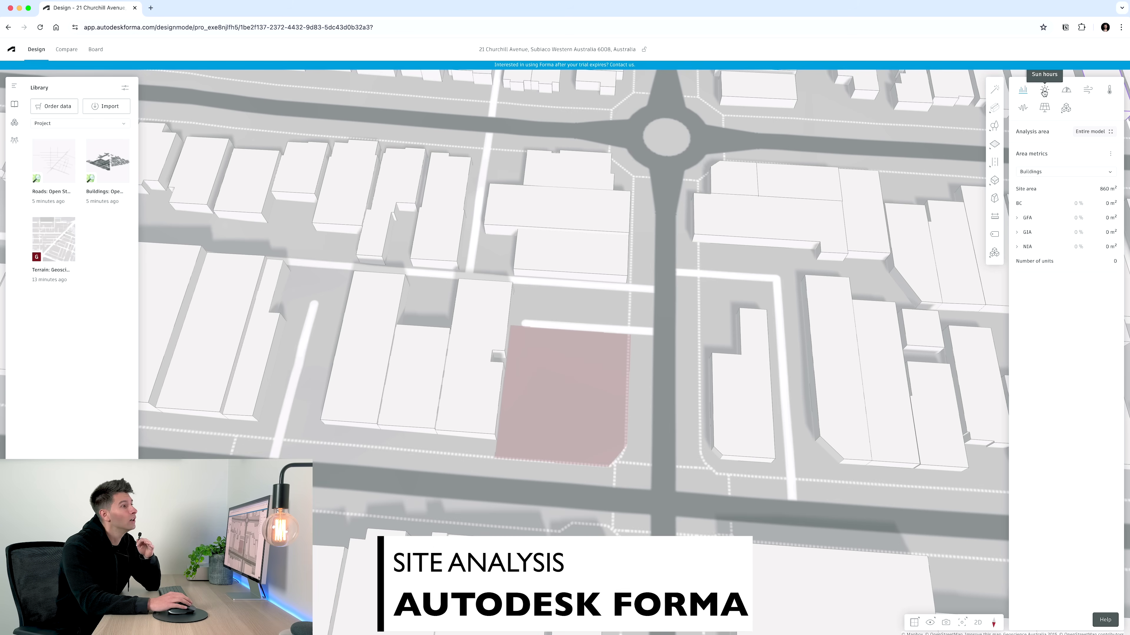
{"action": "left_click", "coordinate": [1044, 91]}
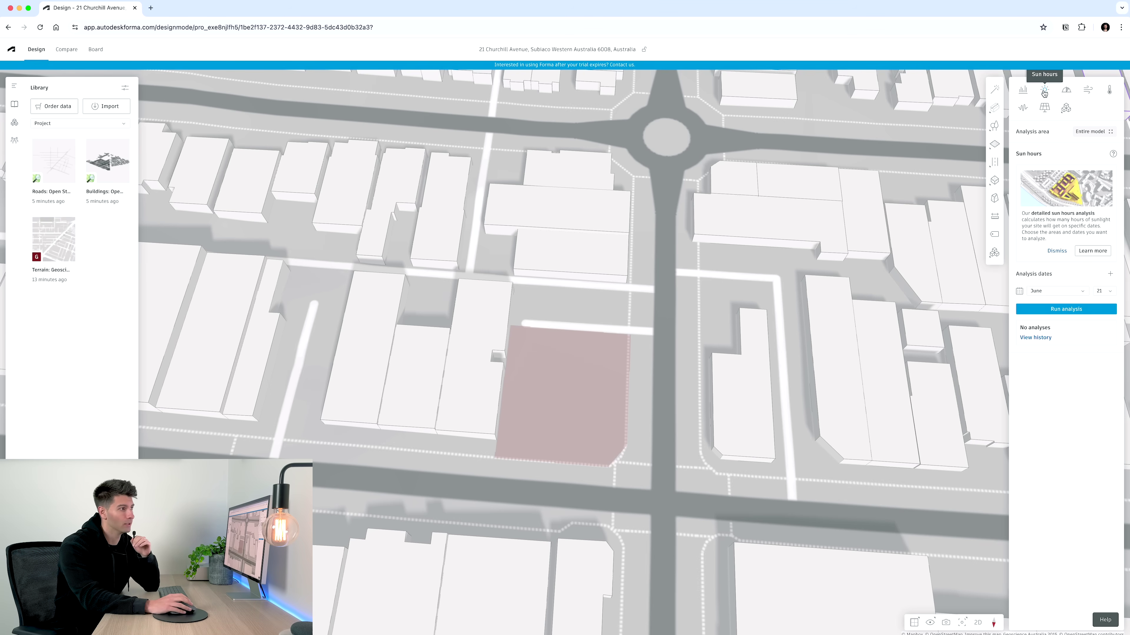
{"action": "left_click", "coordinate": [1077, 310]}
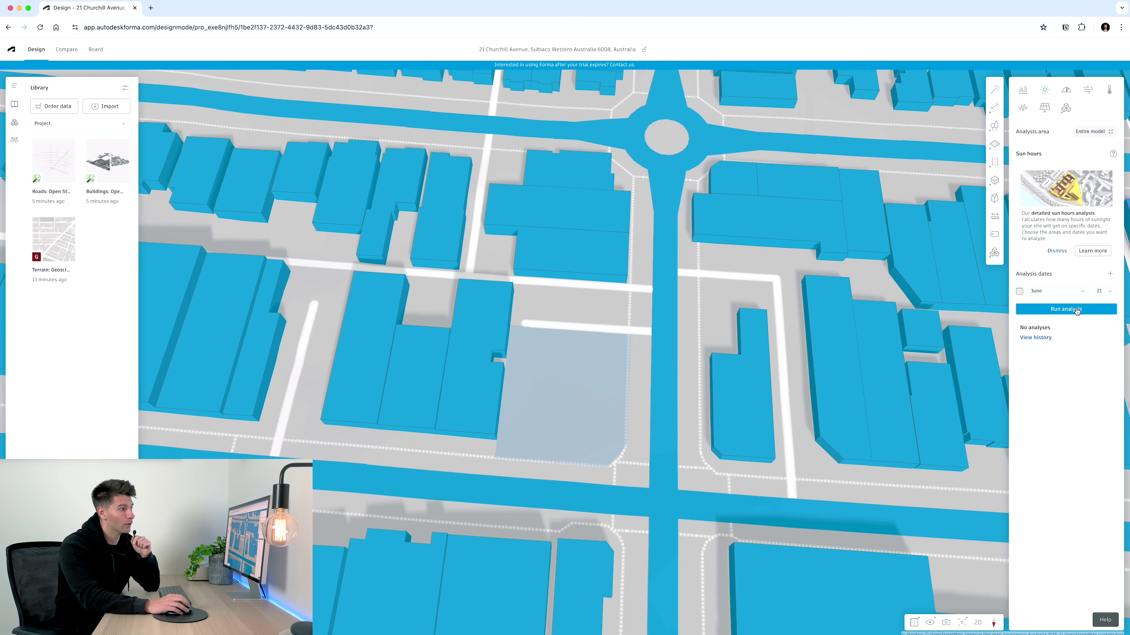
{"action": "left_click", "coordinate": [1076, 310]}
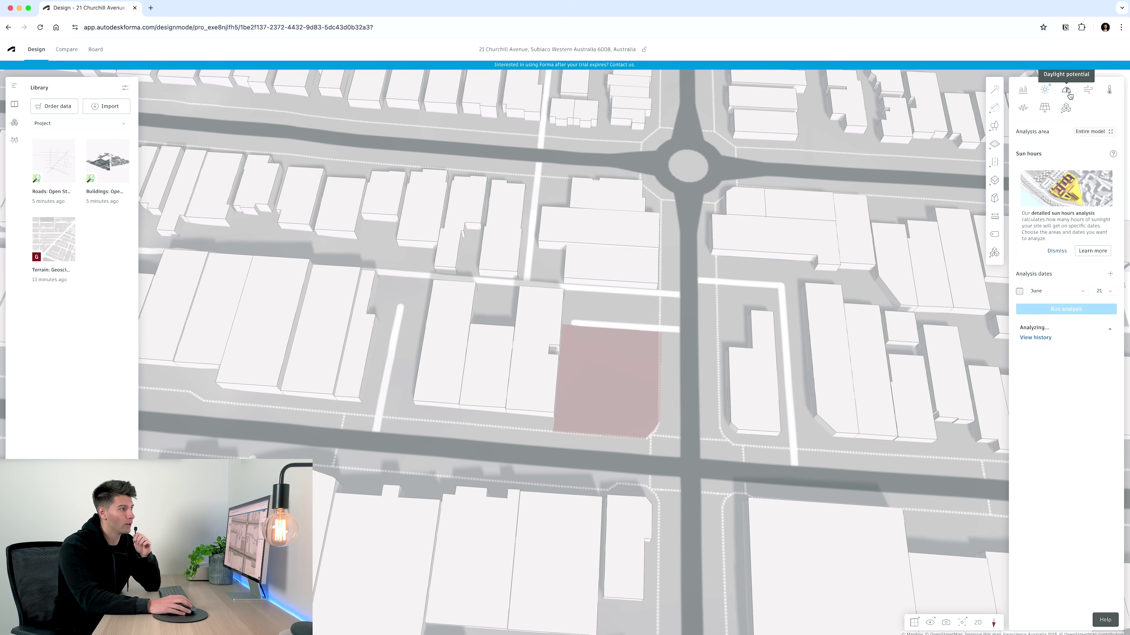
Open the wind analysis settings and run a solar energy analysis on the entire model.
{"action": "left_click", "coordinate": [1086, 94]}
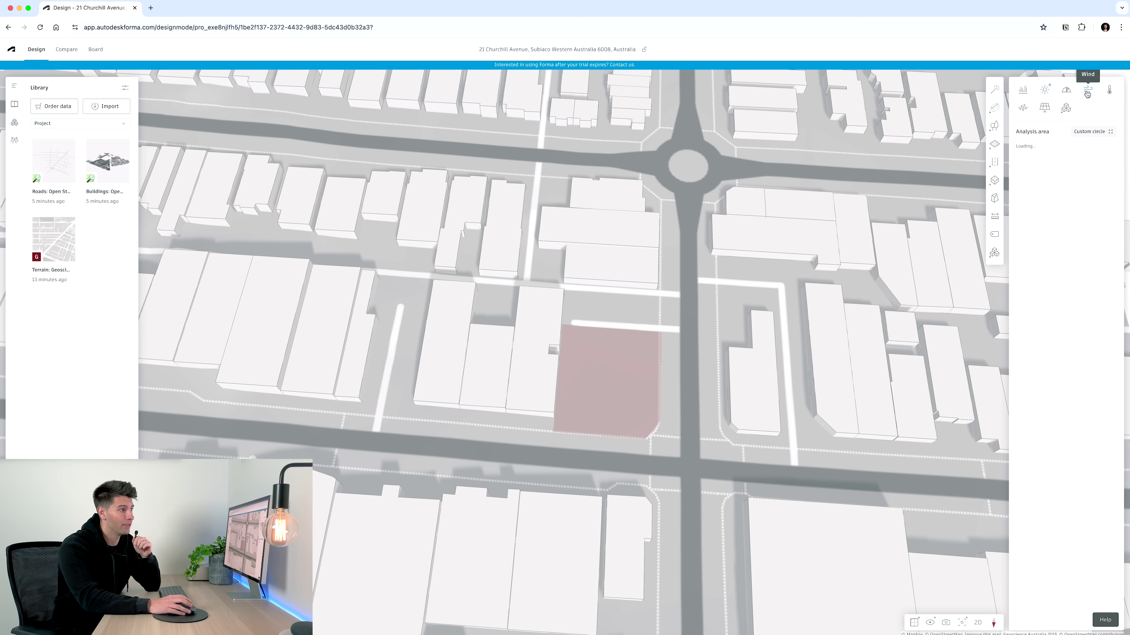
{"action": "left_click", "coordinate": [1044, 108]}
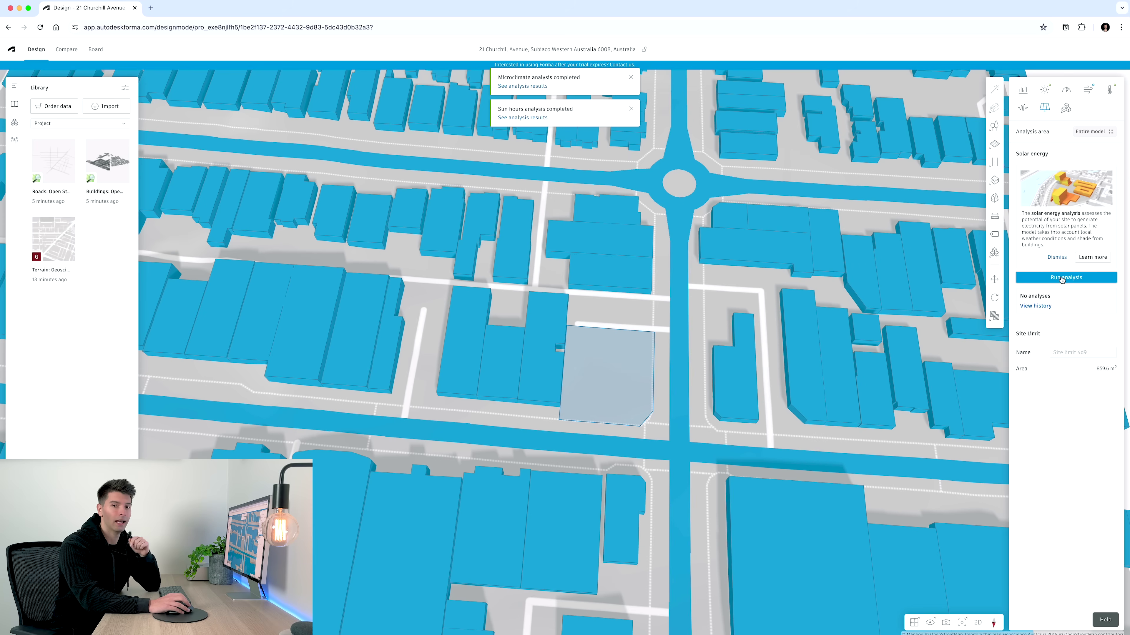
{"action": "left_click", "coordinate": [1061, 278]}
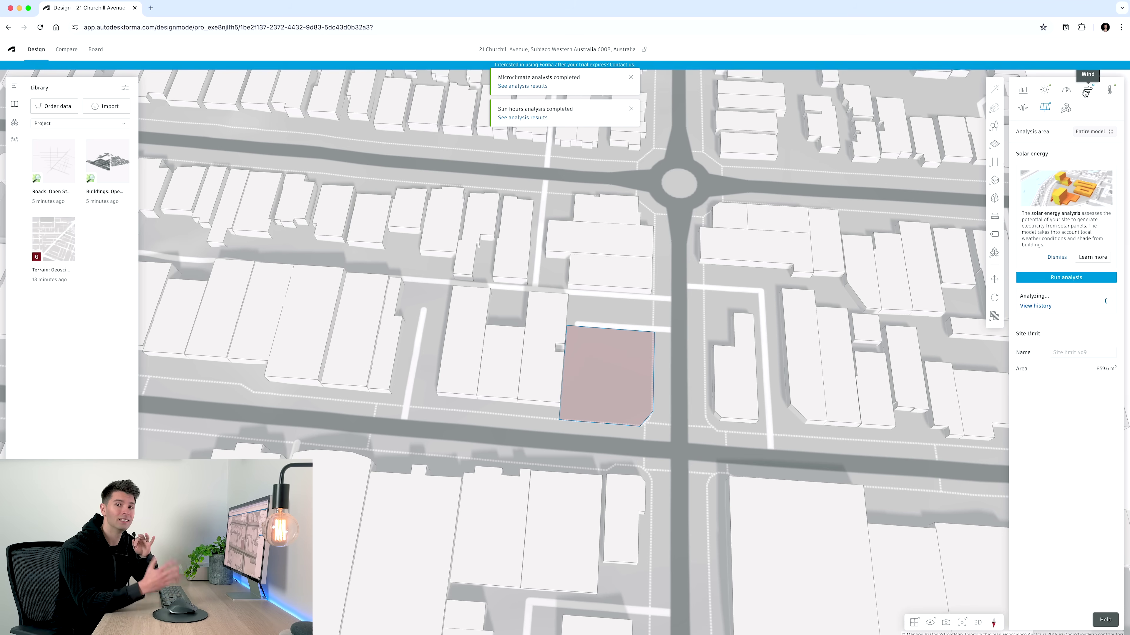
Run the sun hours analysis for June 21 again and open its results around the corner plot.
{"action": "left_click", "coordinate": [1045, 93]}
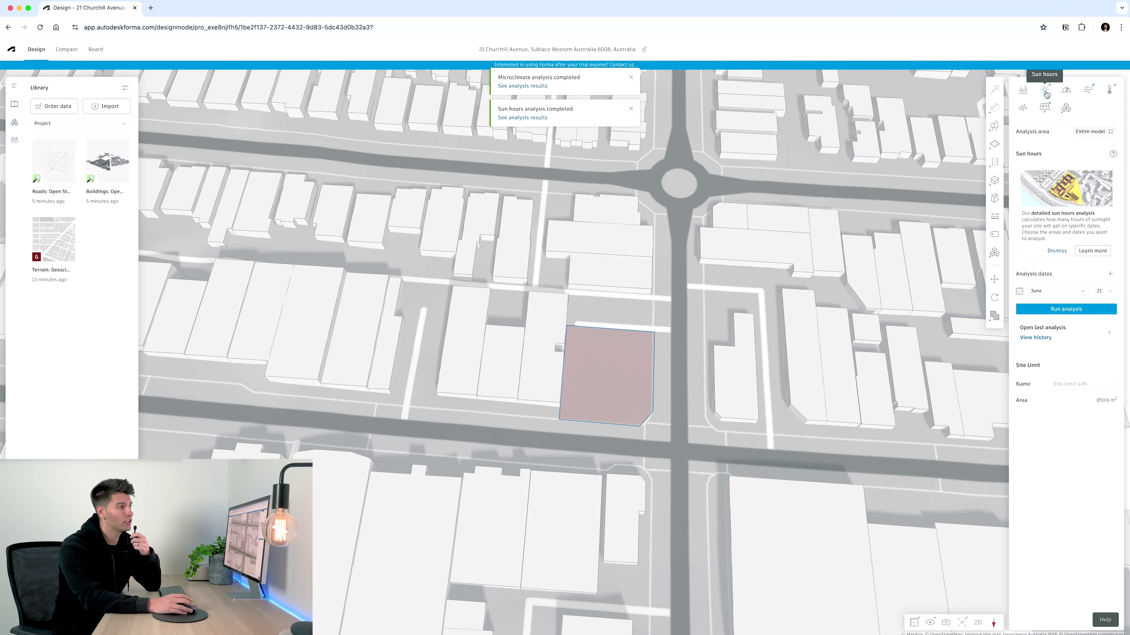
{"action": "left_click", "coordinate": [1065, 311]}
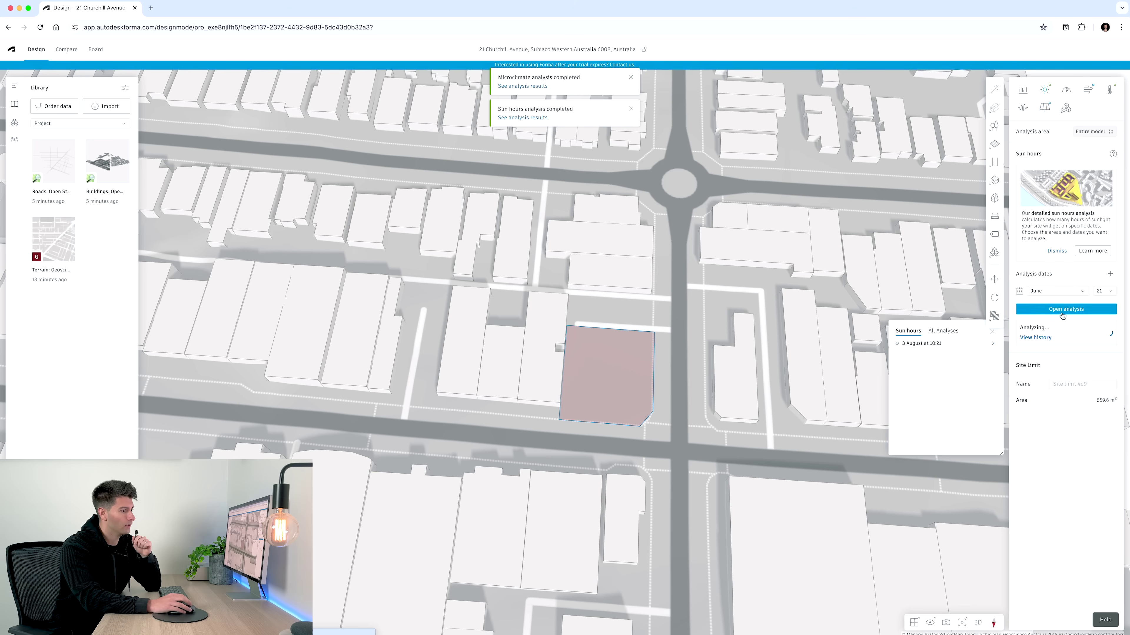
{"action": "left_click", "coordinate": [1062, 314]}
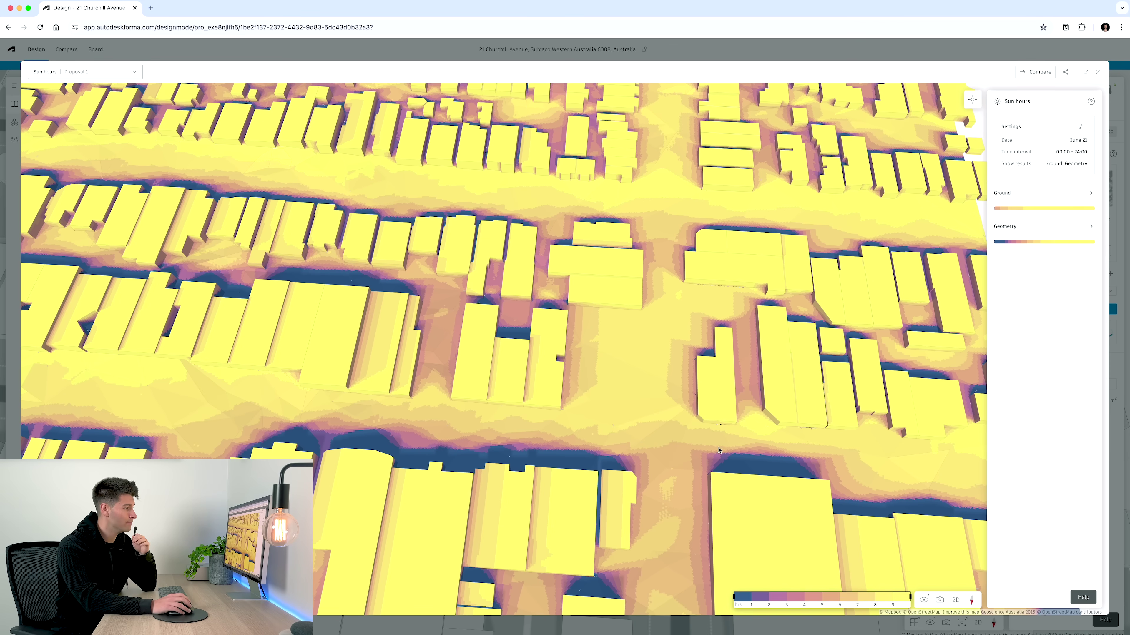
{"action": "right_click_drag", "start_coordinate": [719, 450], "coordinate": [761, 512]}
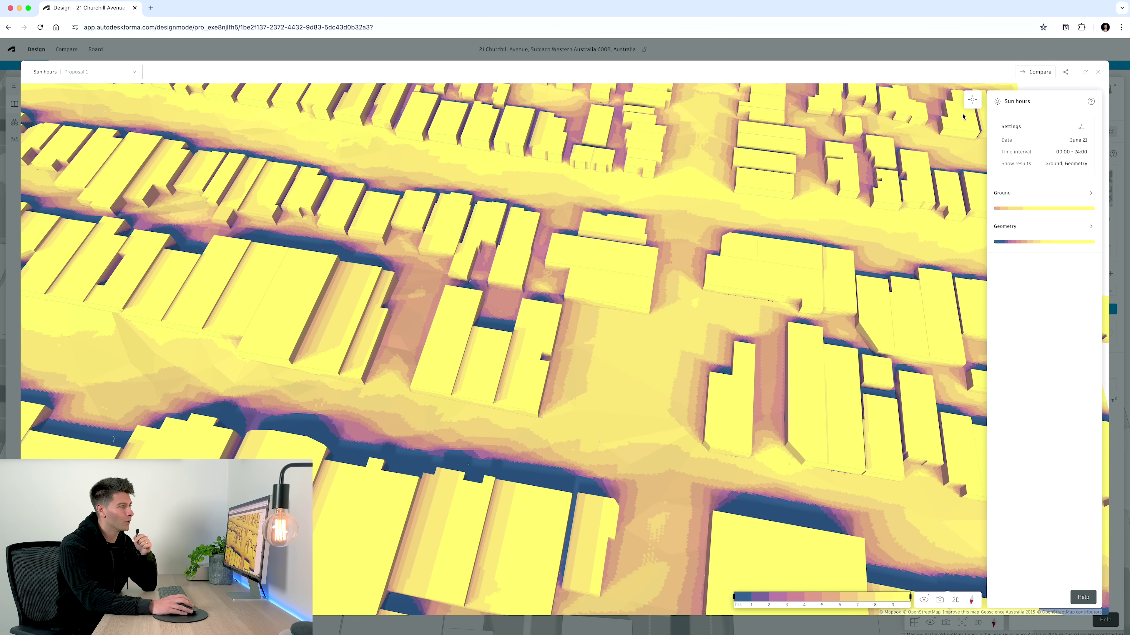
Inspect the sun hours at four points across the corner plot and along the neighbouring building.
{"action": "left_click", "coordinate": [974, 101]}
{"action": "left_click", "coordinate": [580, 364]}
{"action": "scroll", "coordinate": [581, 363], "scroll_direction": "up", "scroll_amount": 3}
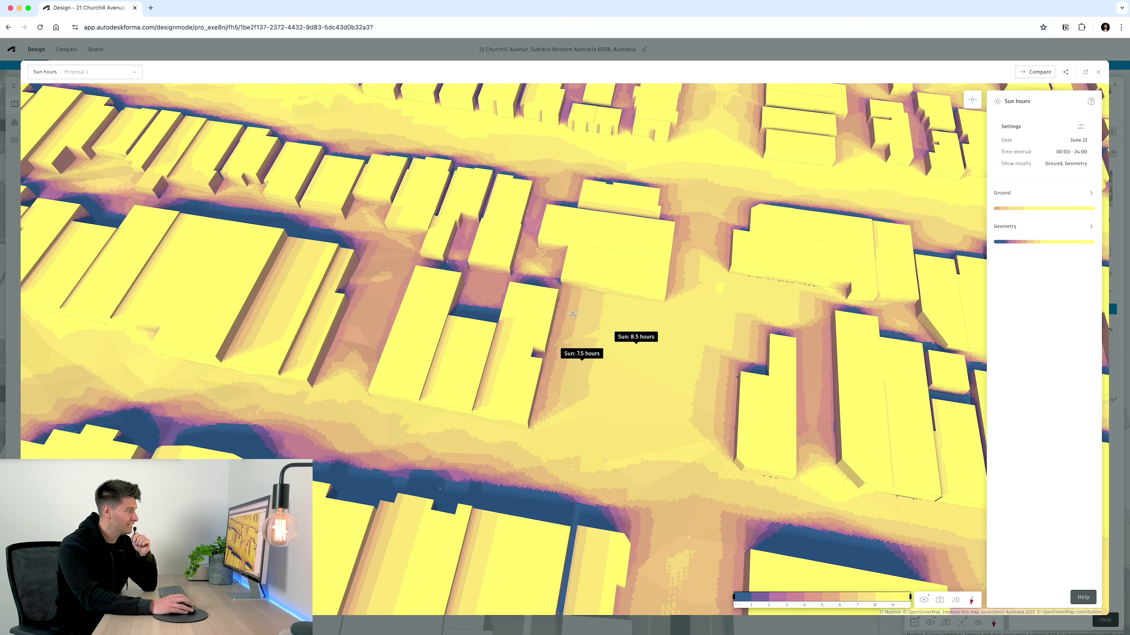
{"action": "left_click", "coordinate": [573, 314]}
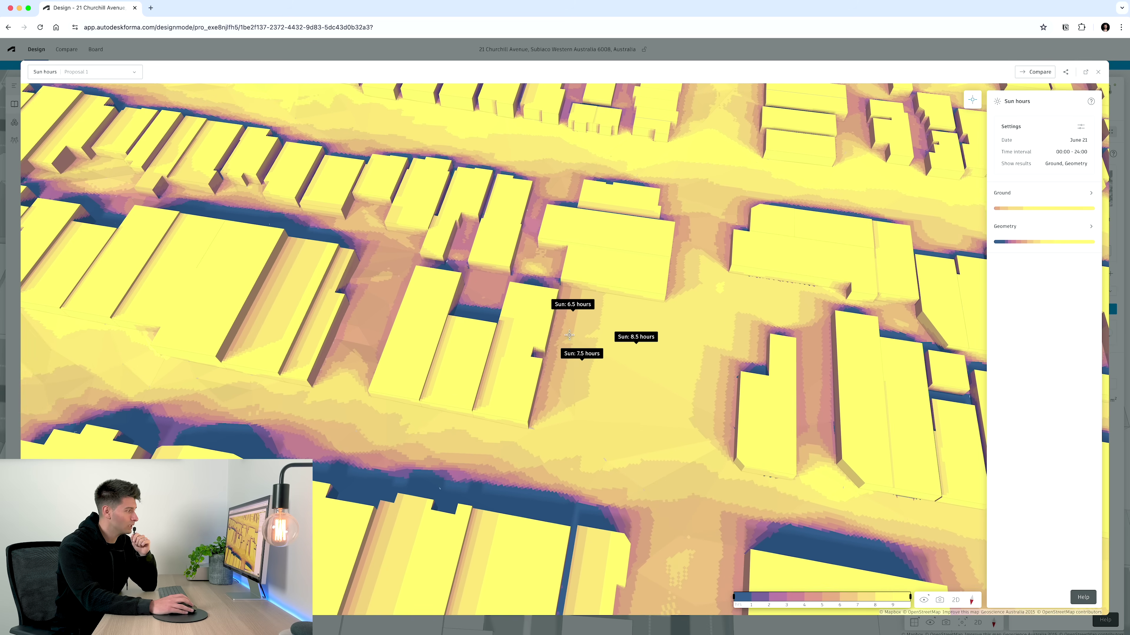
{"action": "left_click", "coordinate": [542, 387]}
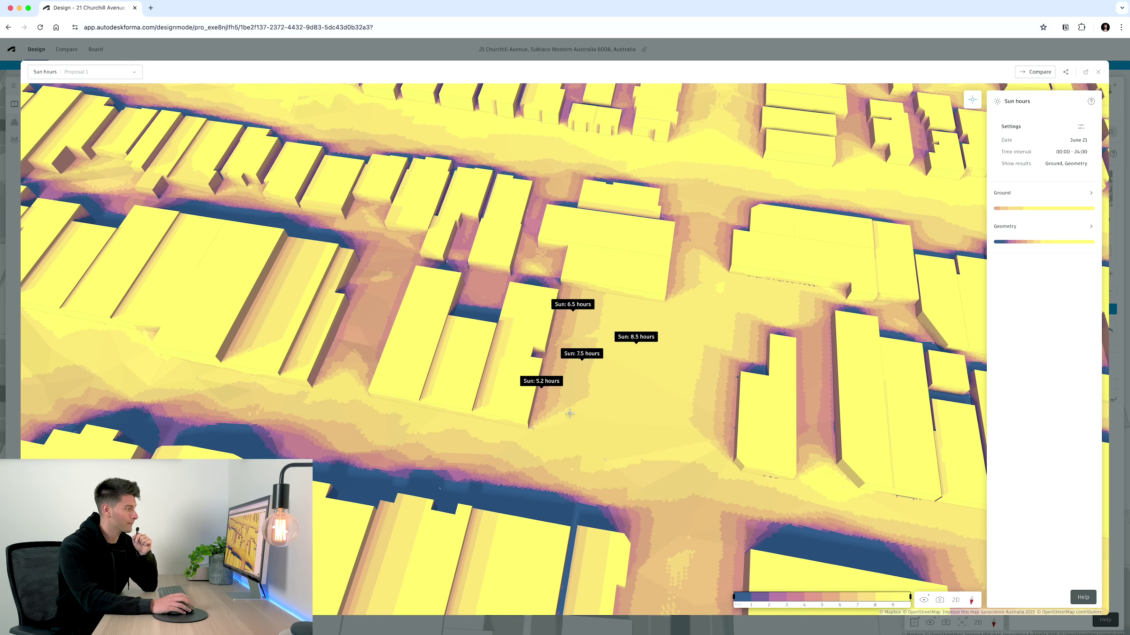
{"action": "right_click_drag", "start_coordinate": [572, 421], "coordinate": [600, 412]}
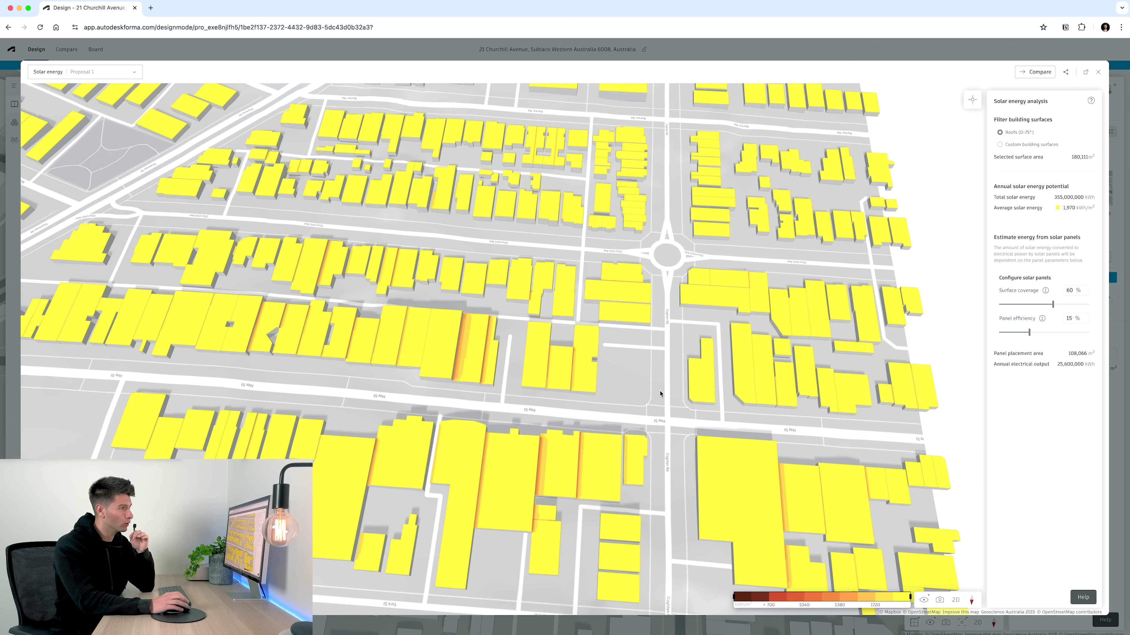
Examine the solar energy results on the roofs around the corner plot from closer and lower viewpoints.
{"action": "scroll", "coordinate": [661, 396], "scroll_direction": "up", "scroll_amount": 5}
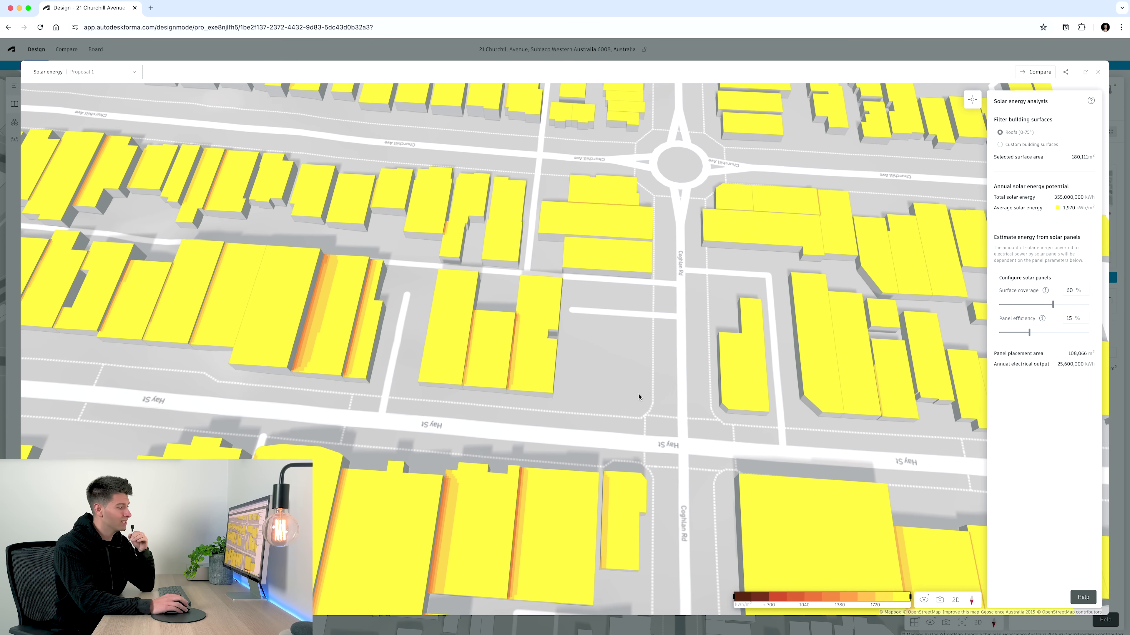
{"action": "left_click_drag", "start_coordinate": [661, 396], "coordinate": [666, 374]}
{"action": "right_click_drag", "start_coordinate": [666, 374], "coordinate": [634, 356]}
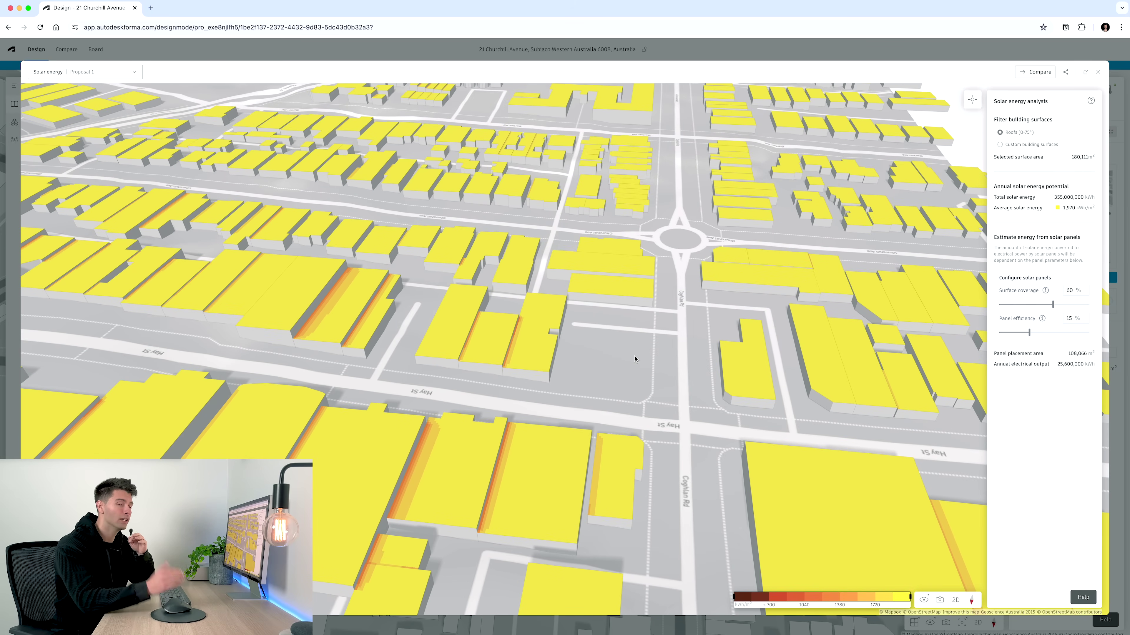
{"action": "mouse_move", "coordinate": [635, 356]}
{"action": "right_mouse_down"}
{"action": "mouse_move", "coordinate": [657, 346]}
{"action": "mouse_move", "coordinate": [615, 361]}
{"action": "right_mouse_up"}
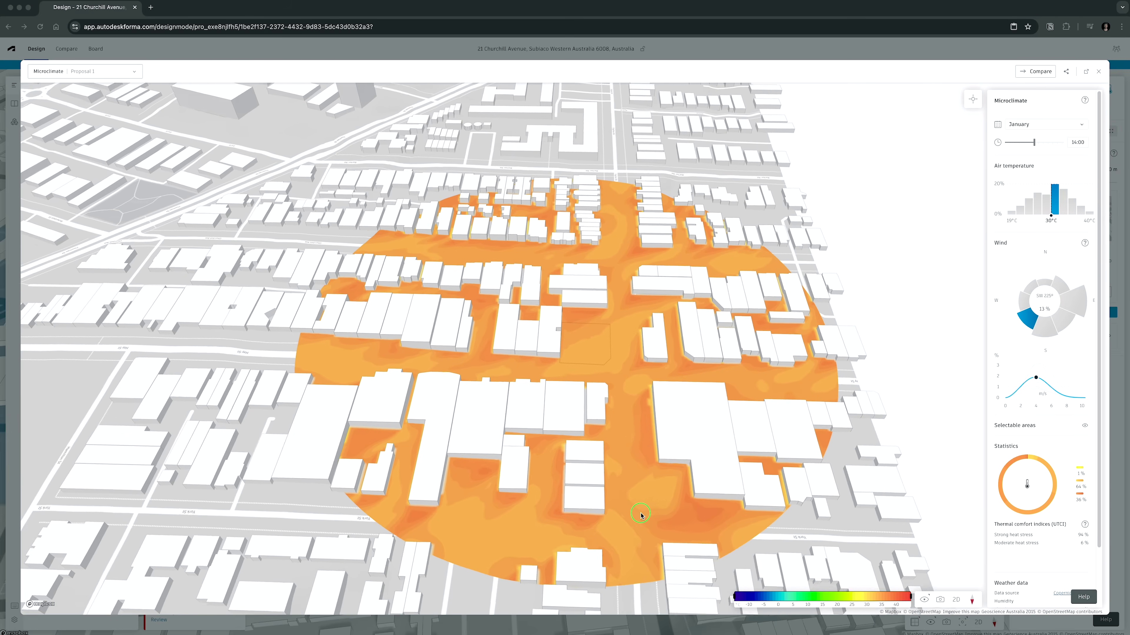
Inspect the January 14:00 microclimate temperature at three points within the corner plot.
{"action": "right_click_drag", "start_coordinate": [641, 515], "coordinate": [652, 322]}
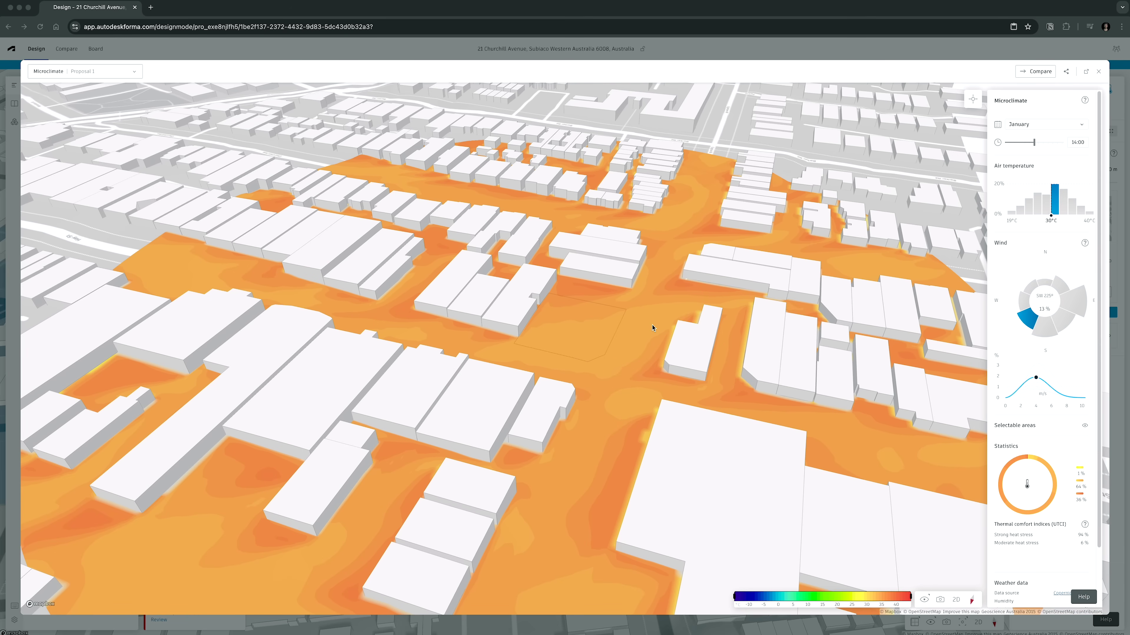
{"action": "left_click", "coordinate": [973, 99]}
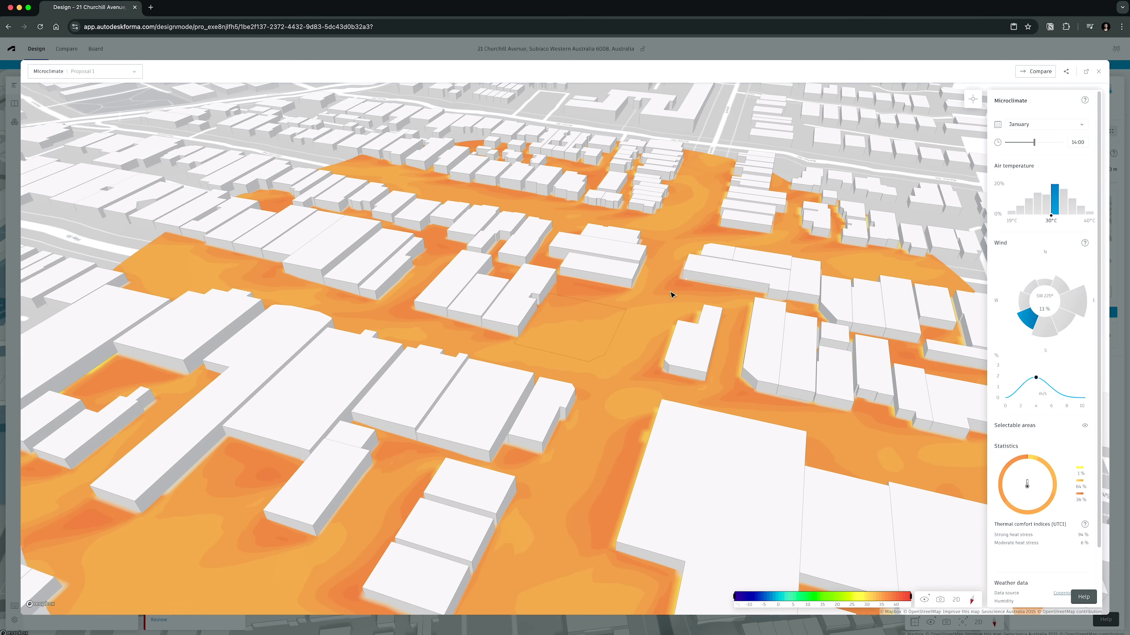
{"action": "scroll", "coordinate": [646, 348], "scroll_direction": "up", "scroll_amount": 5}
{"action": "left_click", "coordinate": [973, 100]}
{"action": "mouse_move", "coordinate": [563, 346]}
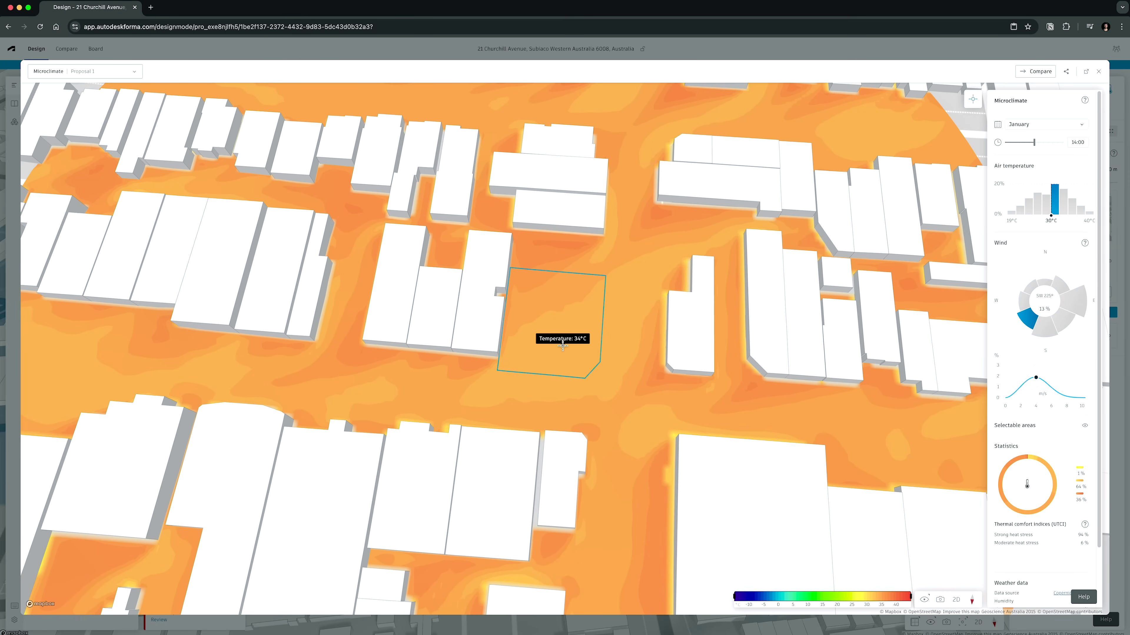
{"action": "left_click", "coordinate": [553, 303]}
{"action": "left_click", "coordinate": [528, 279]}
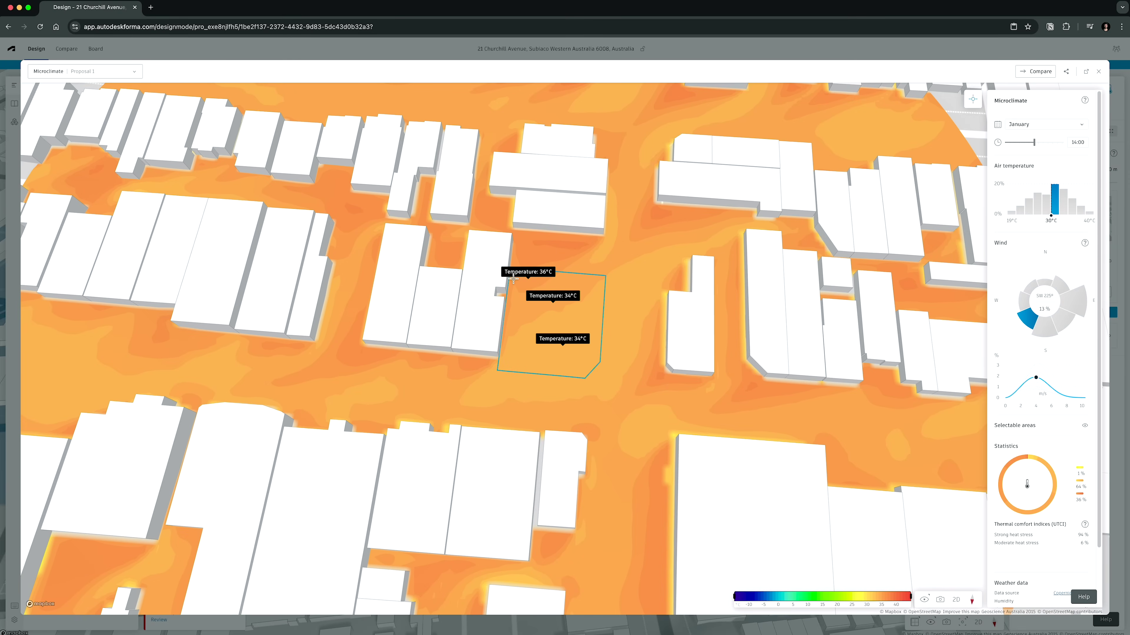
{"action": "scroll", "coordinate": [513, 279], "scroll_direction": "up", "scroll_amount": 2}
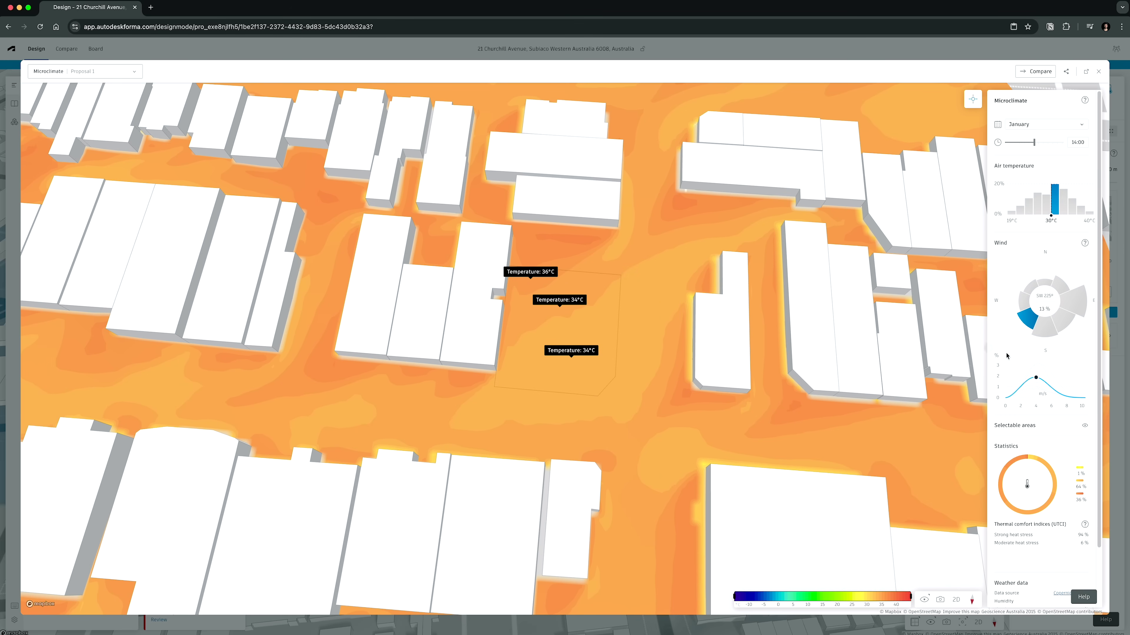
Switch the microclimate results to easterly wind and inspect the temperature at three points across the corner plot.
{"action": "mouse_move", "coordinate": [1045, 335]}
{"action": "mouse_move", "coordinate": [1070, 309]}
{"action": "left_click", "coordinate": [1072, 306]}
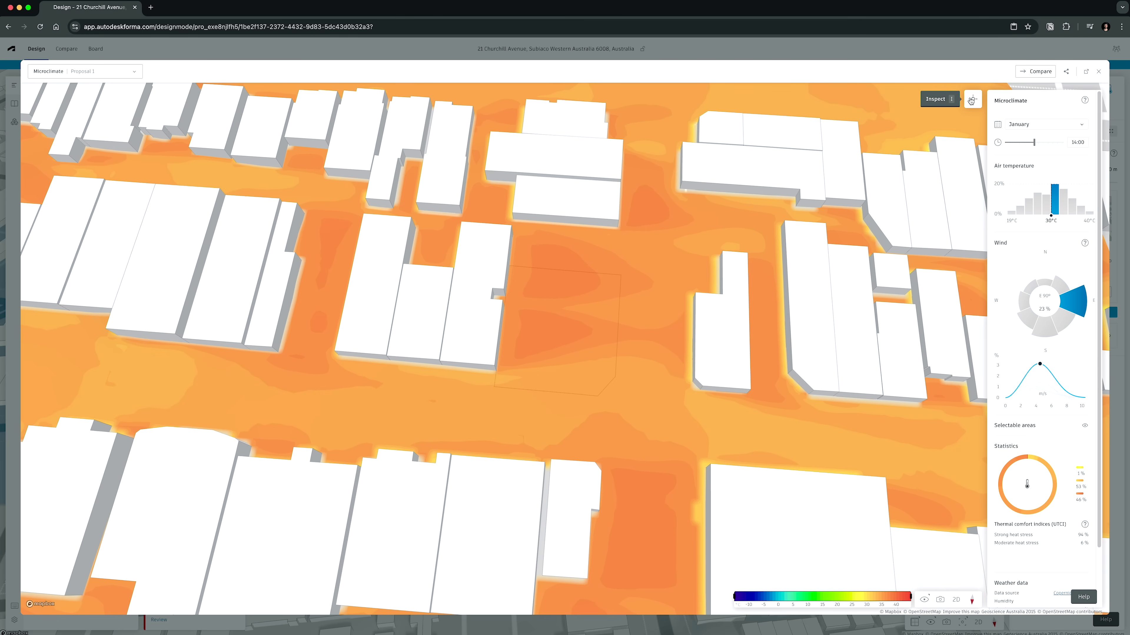
{"action": "left_click", "coordinate": [971, 100]}
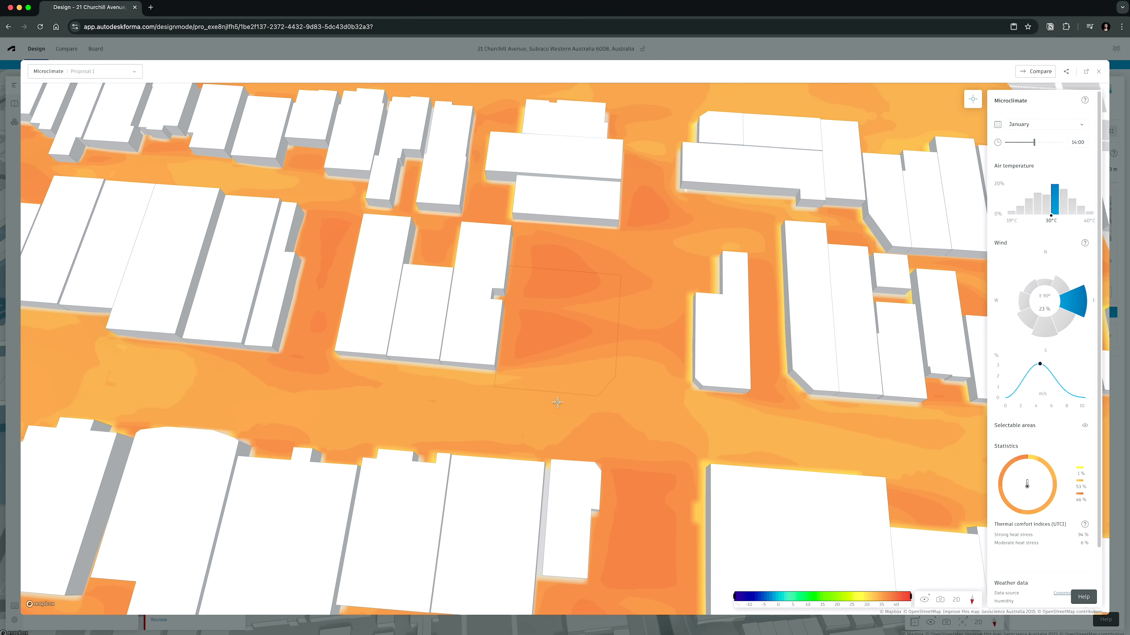
{"action": "left_click", "coordinate": [551, 337]}
{"action": "left_click", "coordinate": [557, 284]}
{"action": "left_click", "coordinate": [582, 378]}
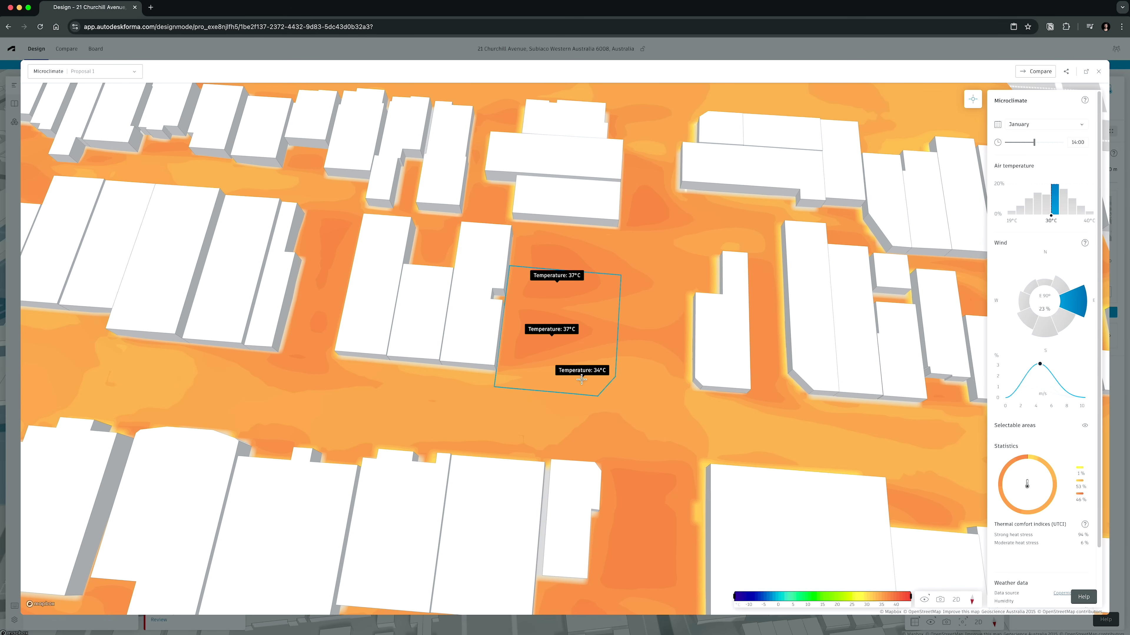
{"action": "scroll", "coordinate": [445, 407], "scroll_direction": "down", "scroll_amount": 2}
{"action": "scroll", "coordinate": [580, 408], "scroll_direction": "down", "scroll_amount": 2}
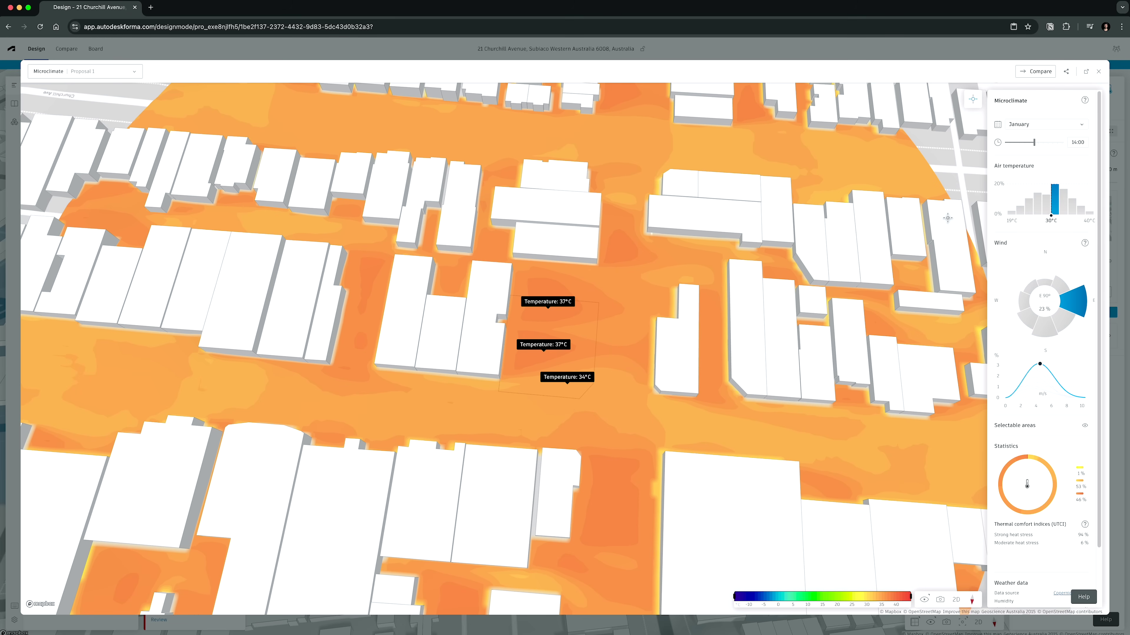
Set the microclimate month to June and select the southerly wind direction.
{"action": "left_click", "coordinate": [1031, 124]}
{"action": "left_click", "coordinate": [1025, 187]}
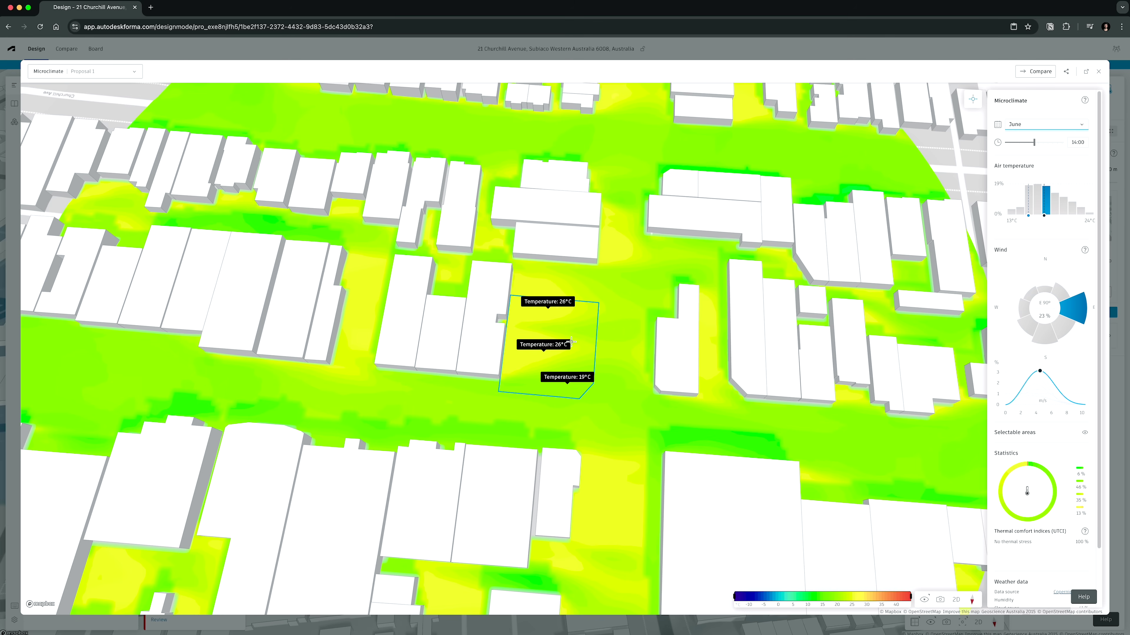
{"action": "left_click", "coordinate": [1041, 335]}
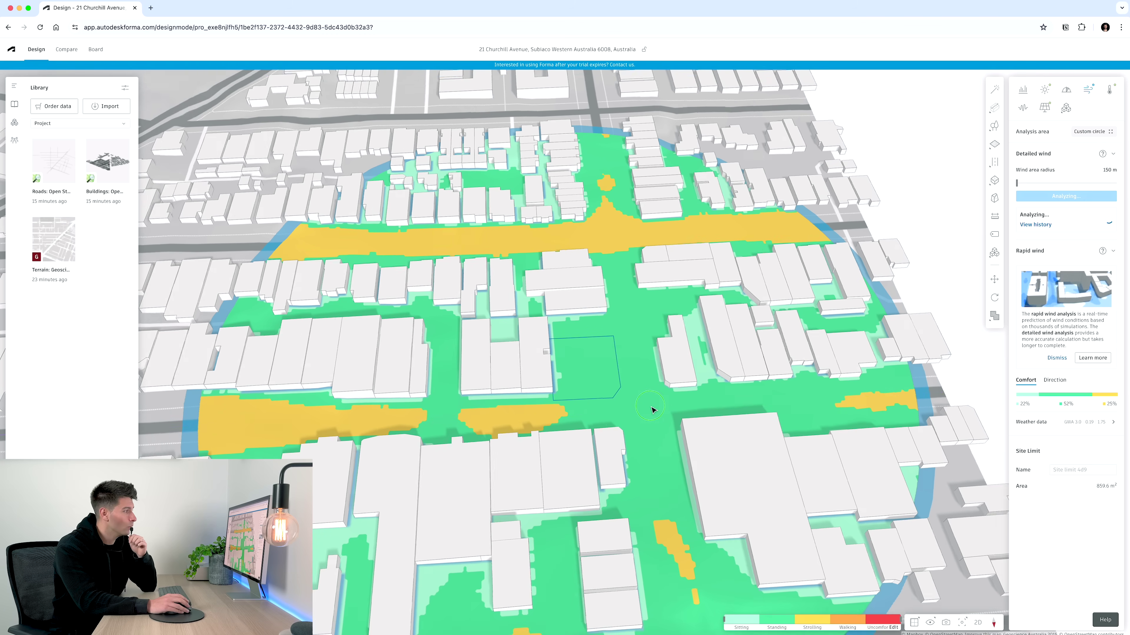
Examine the rapid wind comfort results on the corner plot and along the adjoining streets and lanes.
{"action": "left_click_drag", "start_coordinate": [647, 417], "coordinate": [643, 455]}
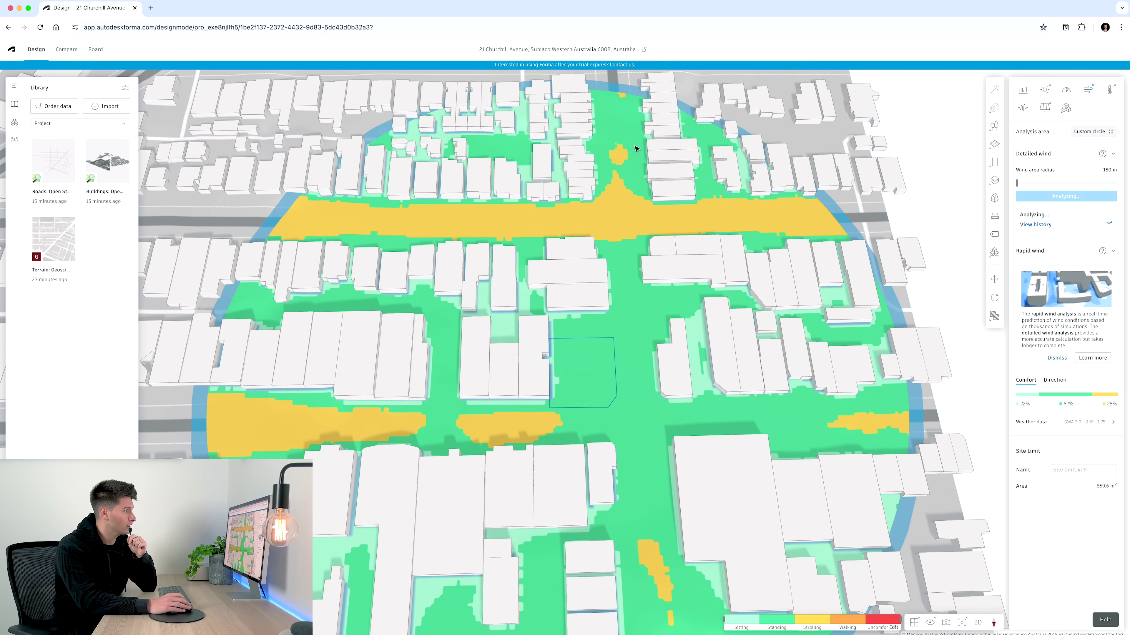
{"action": "scroll", "coordinate": [648, 441], "scroll_direction": "up", "scroll_amount": 2}
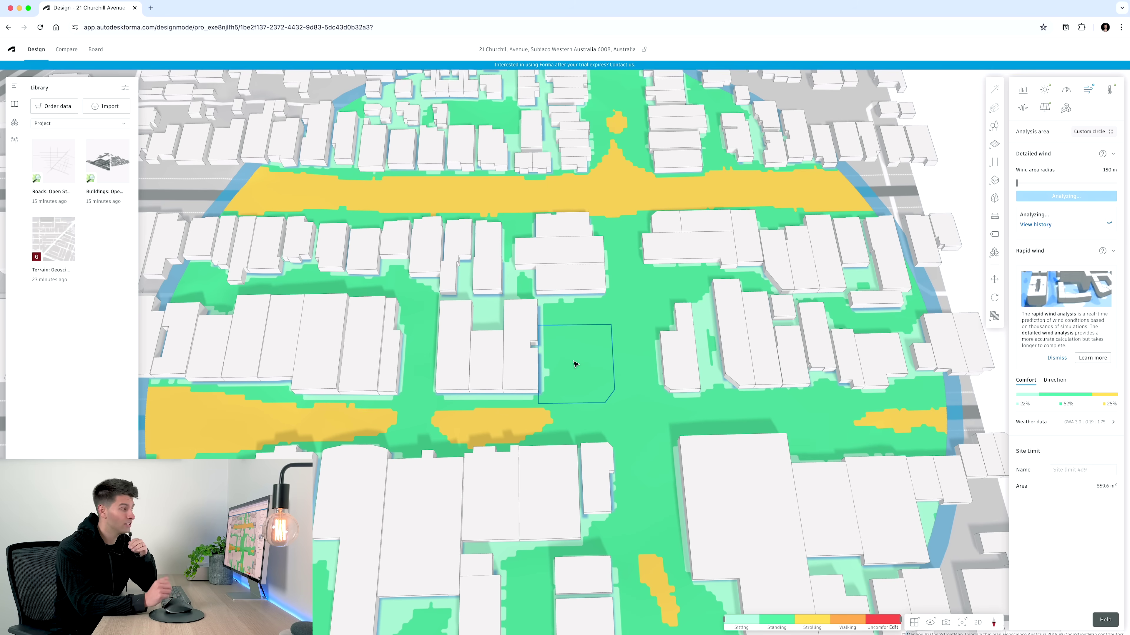
{"action": "scroll", "coordinate": [574, 365], "scroll_direction": "up", "scroll_amount": 3}
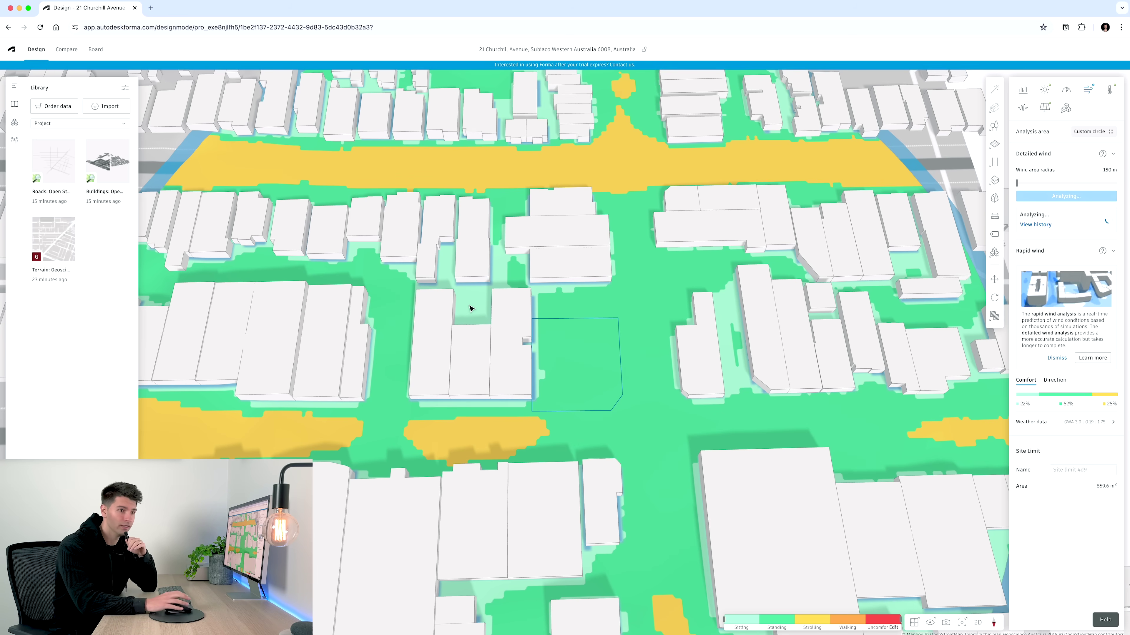
{"action": "scroll", "coordinate": [636, 445], "scroll_direction": "down", "scroll_amount": 3}
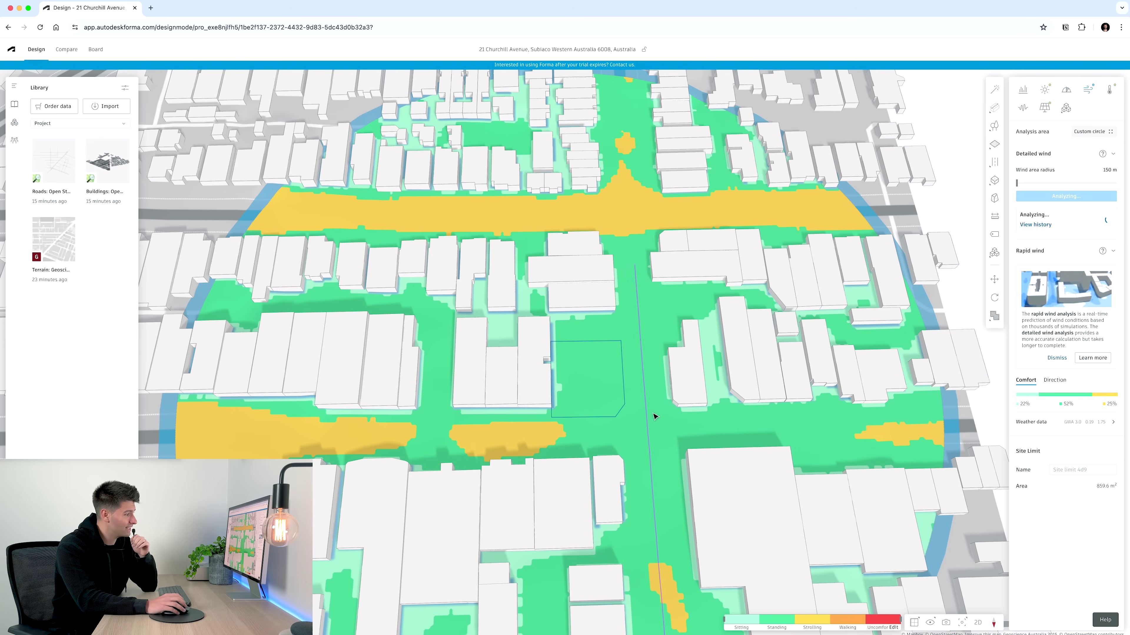
{"action": "mouse_move", "coordinate": [655, 395]}
{"action": "left_mouse_down"}
{"action": "mouse_move", "coordinate": [655, 428]}
{"action": "mouse_move", "coordinate": [650, 408]}
{"action": "mouse_move", "coordinate": [685, 469]}
{"action": "mouse_move", "coordinate": [660, 395]}
{"action": "left_mouse_up"}
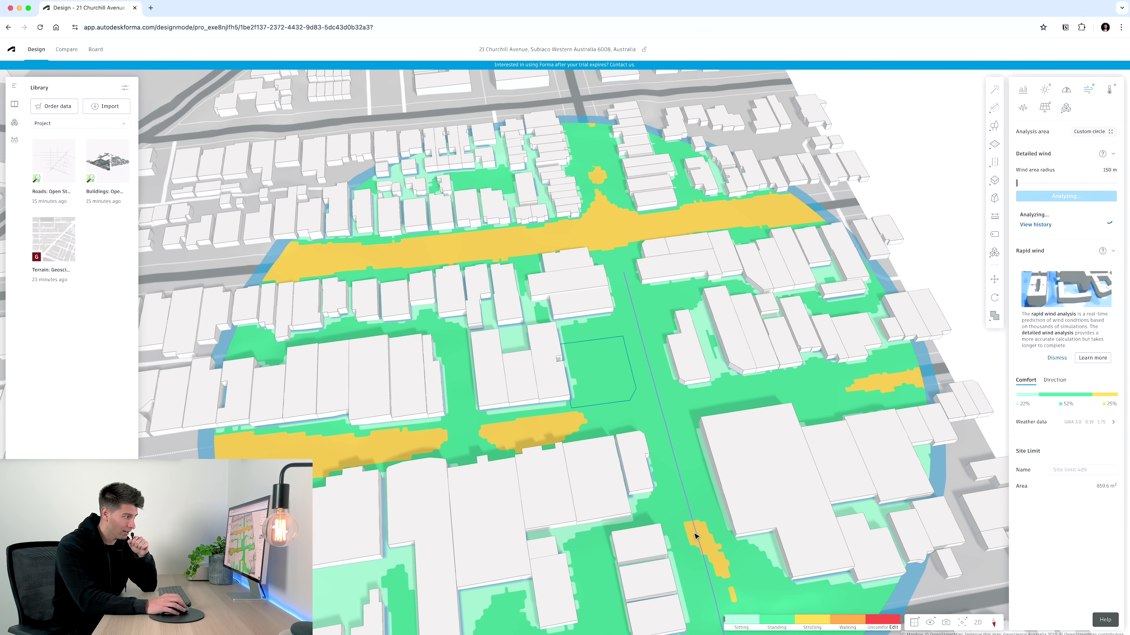
{"action": "left_click_drag", "start_coordinate": [695, 536], "coordinate": [960, 337]}
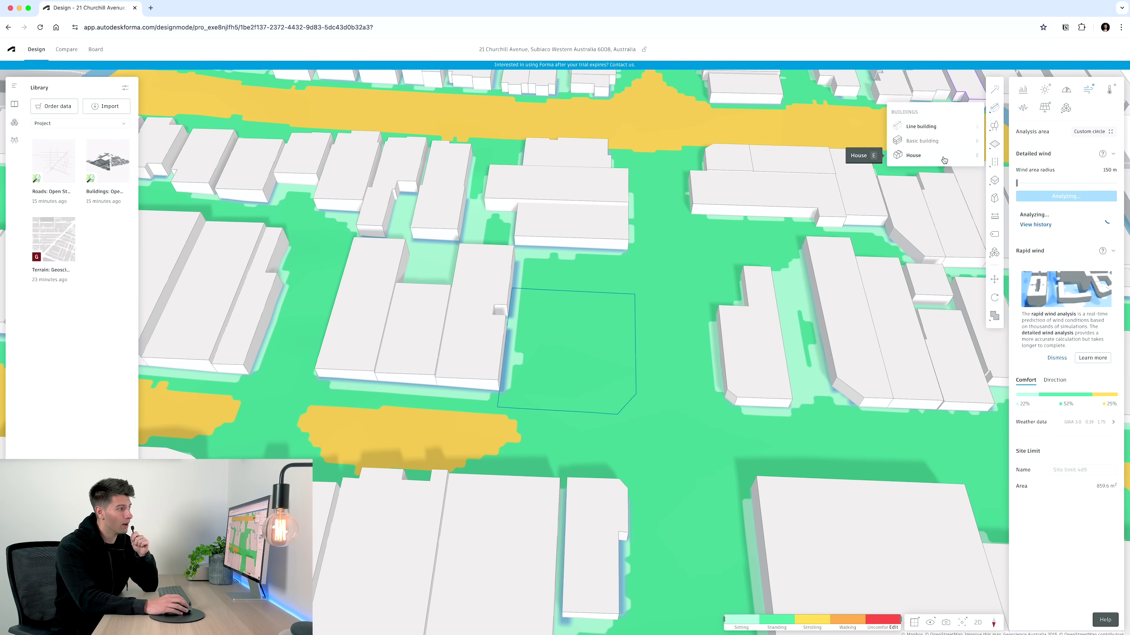
Draw an L-shaped basic building on the corner plot, with its long wings along both streets and its first side about 18.5 m.
{"action": "mouse_move", "coordinate": [995, 132]}
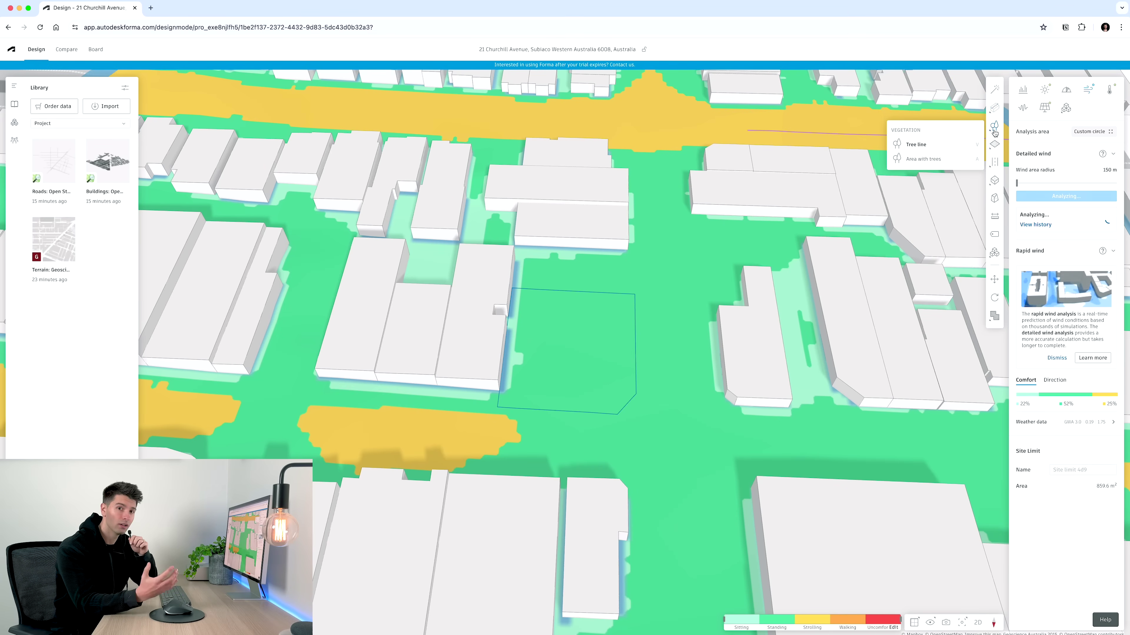
{"action": "mouse_move", "coordinate": [995, 164]}
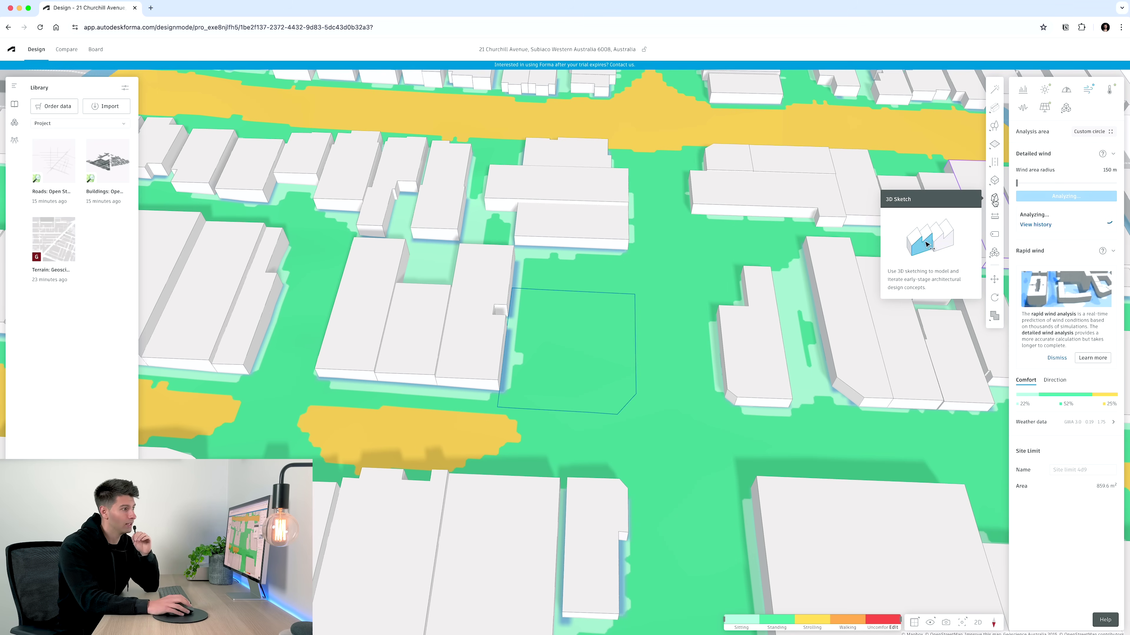
{"action": "mouse_move", "coordinate": [995, 109]}
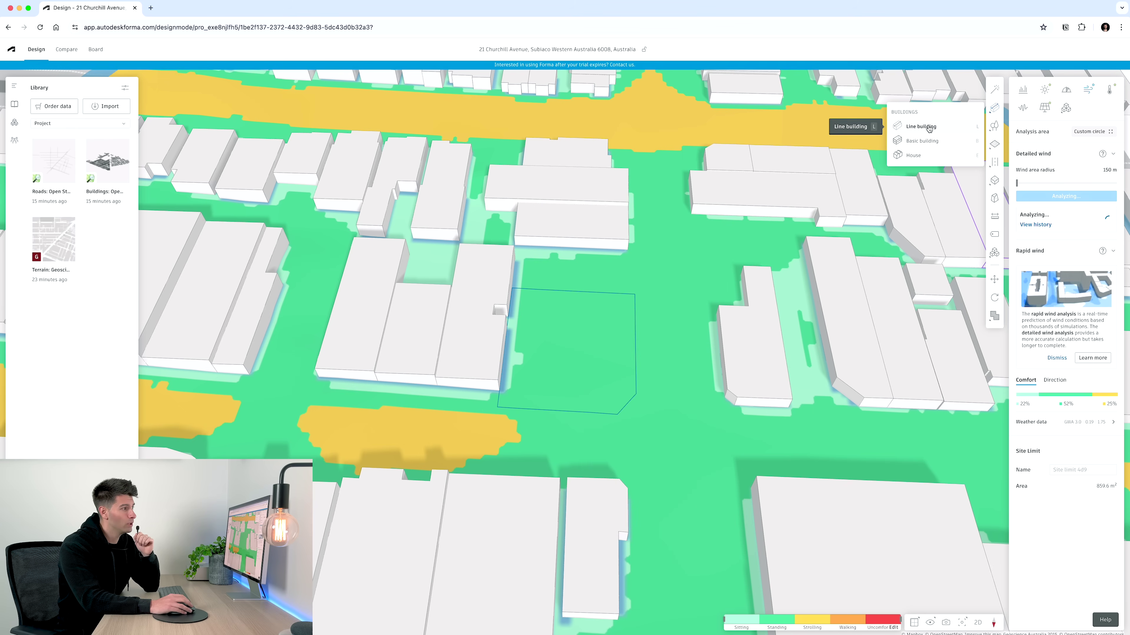
{"action": "left_click", "coordinate": [925, 142]}
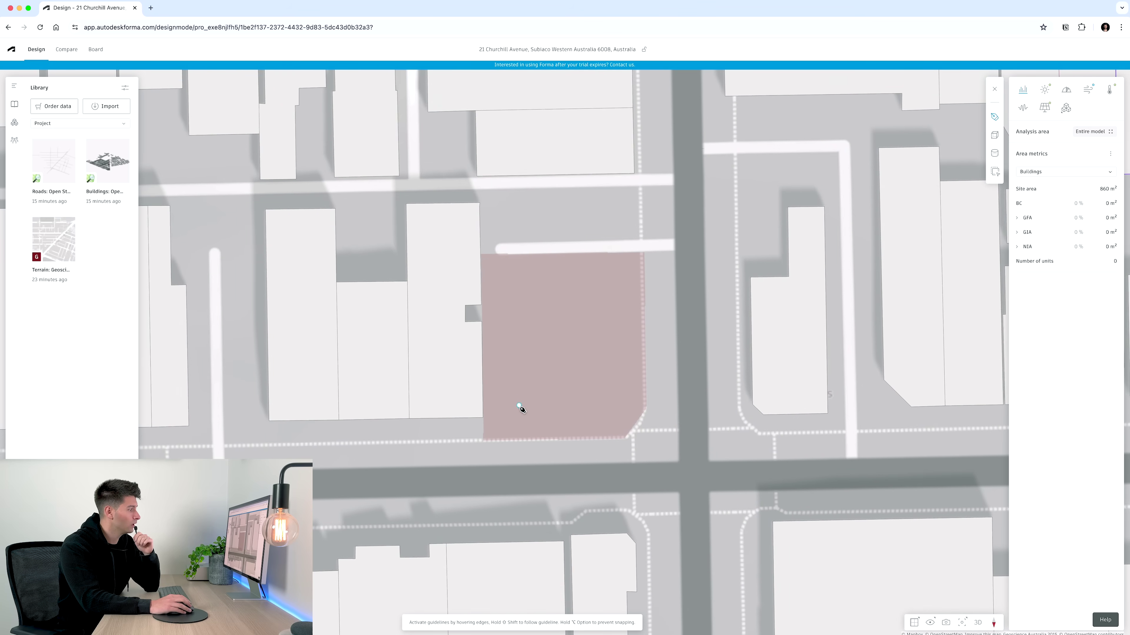
{"action": "left_click", "coordinate": [518, 409]}
{"action": "type", "text": "17.71m"}
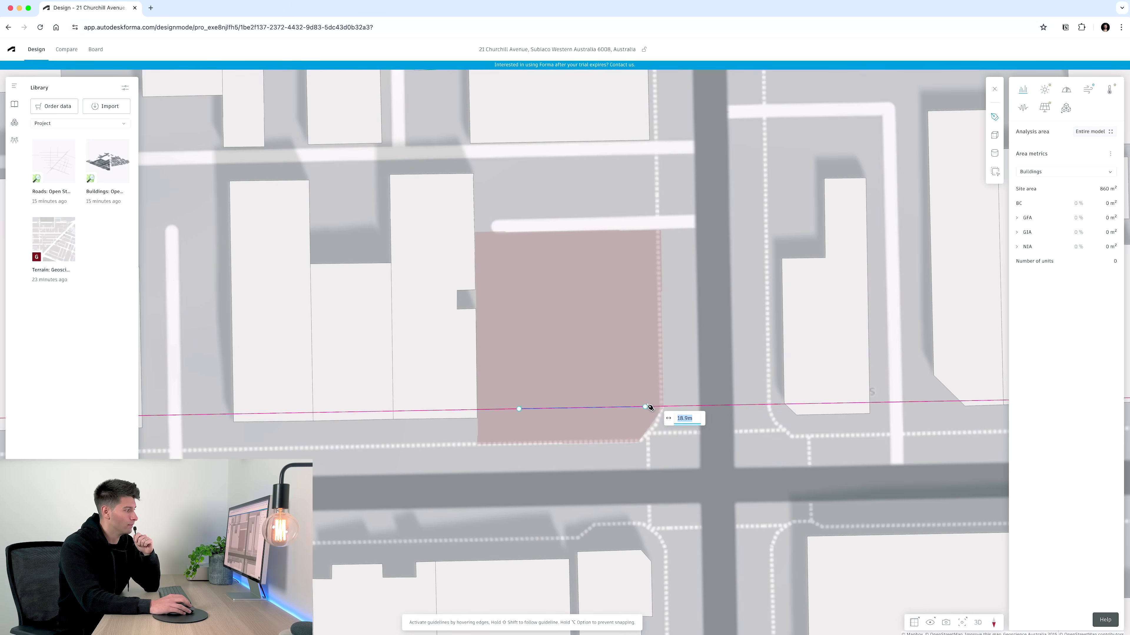
{"action": "key", "text": "Return"}
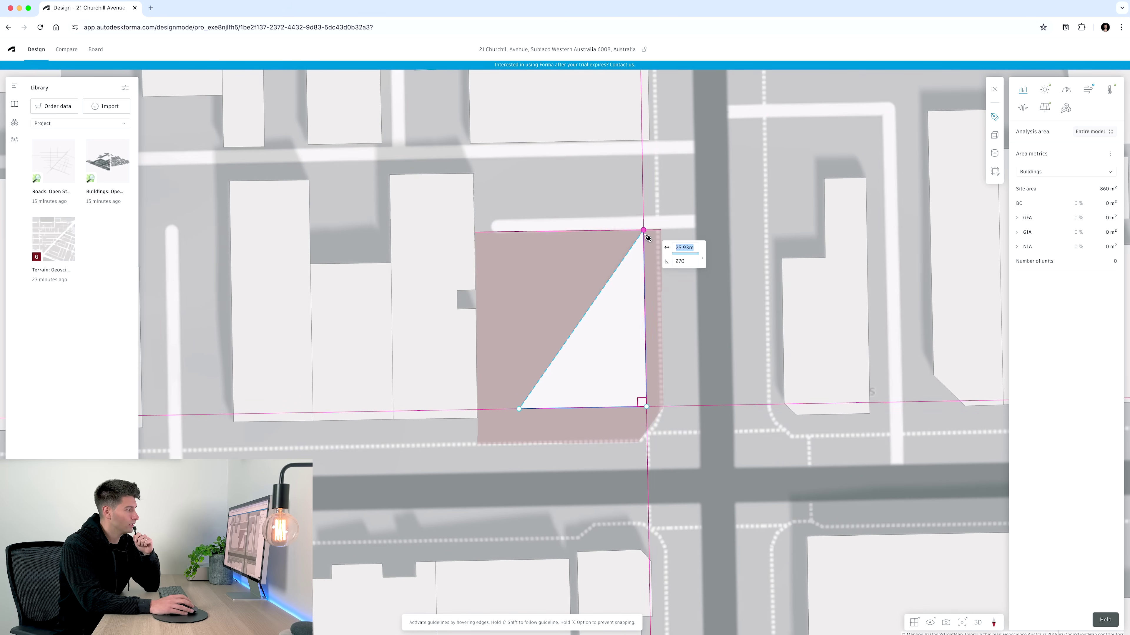
{"action": "left_click", "coordinate": [644, 245]}
{"action": "left_click", "coordinate": [601, 245]}
{"action": "left_click", "coordinate": [603, 366]}
{"action": "left_click", "coordinate": [518, 367]}
{"action": "left_click", "coordinate": [519, 409]}
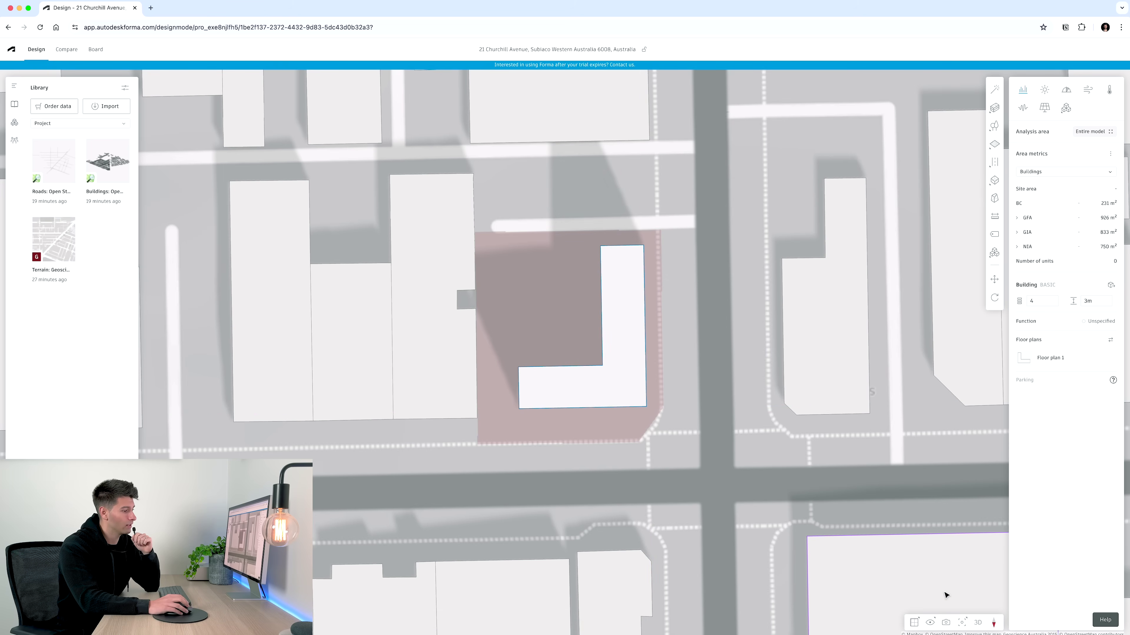
Show the model in 3D and lower the L-shaped building to two floors.
{"action": "left_click", "coordinate": [974, 622]}
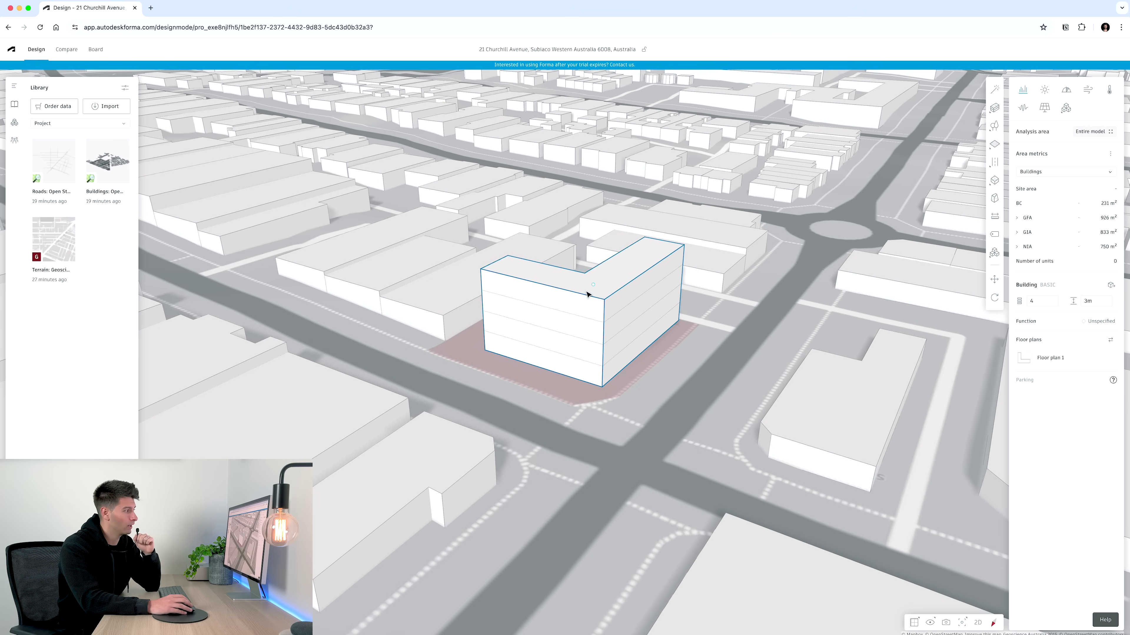
{"action": "left_click_drag", "start_coordinate": [593, 283], "coordinate": [593, 335]}
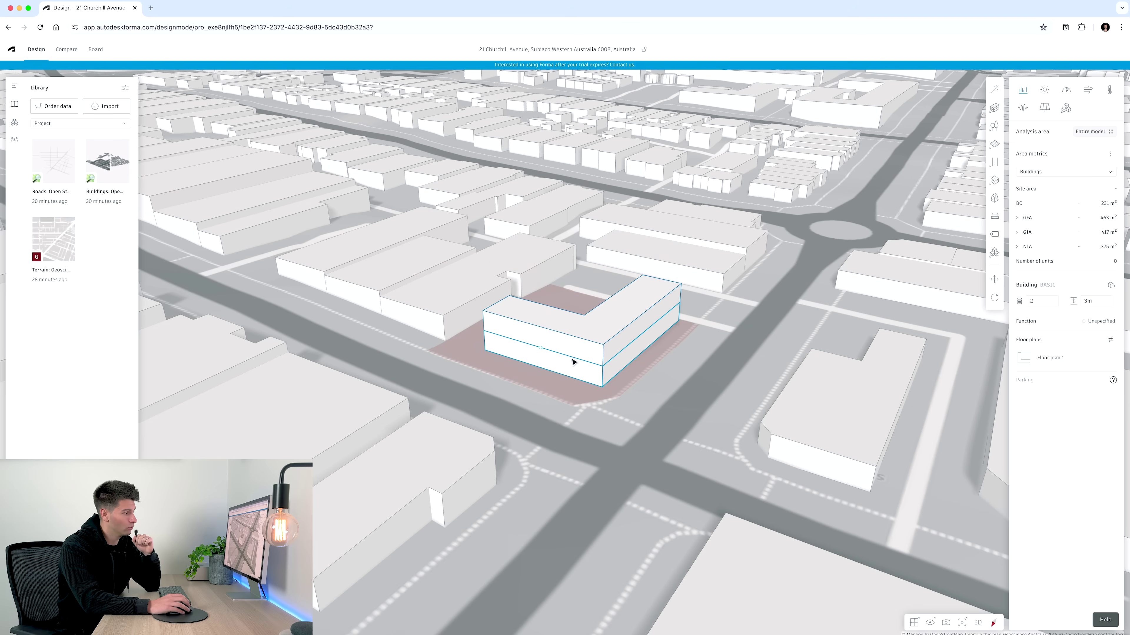
{"action": "right_click_drag", "start_coordinate": [567, 361], "coordinate": [772, 353]}
{"action": "scroll", "coordinate": [663, 379], "scroll_direction": "up", "scroll_amount": 5}
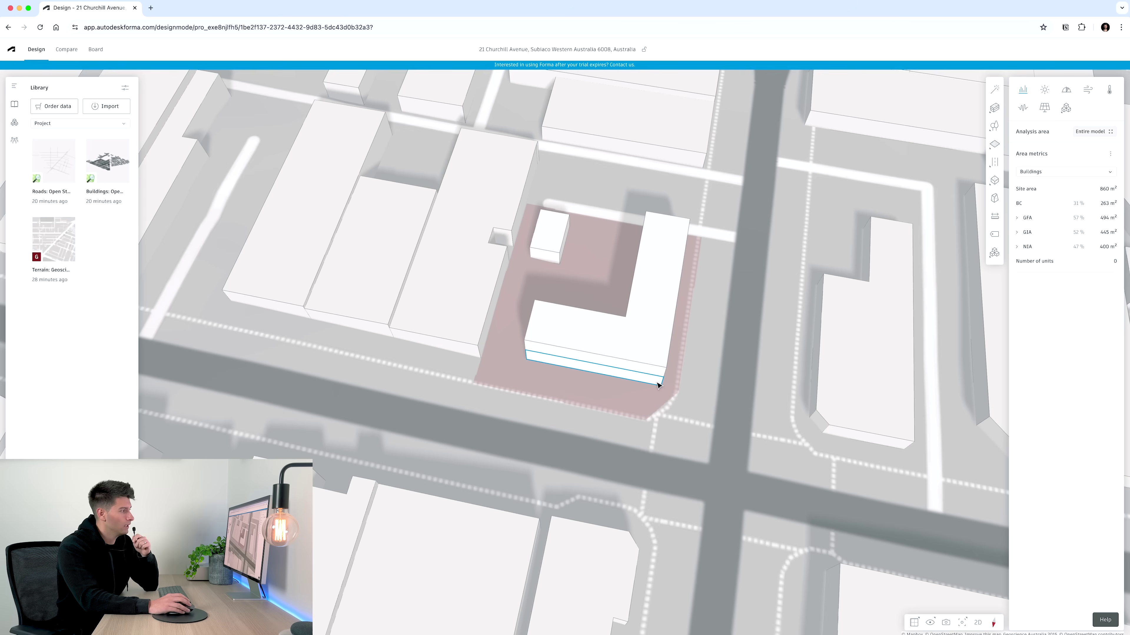
Edit the L-shaped building's footprint, pulling in the inner corner at the end of each wing so both ends are angled.
{"action": "left_click", "coordinate": [625, 385]}
{"action": "mouse_move", "coordinate": [625, 385]}
{"action": "right_mouse_down"}
{"action": "mouse_move", "coordinate": [638, 399]}
{"action": "mouse_move", "coordinate": [618, 378]}
{"action": "right_mouse_up"}
{"action": "left_click", "coordinate": [560, 356]}
{"action": "double_click", "coordinate": [559, 356]}
{"action": "right_click_drag", "start_coordinate": [560, 356], "coordinate": [605, 391]}
{"action": "left_click", "coordinate": [604, 389]}
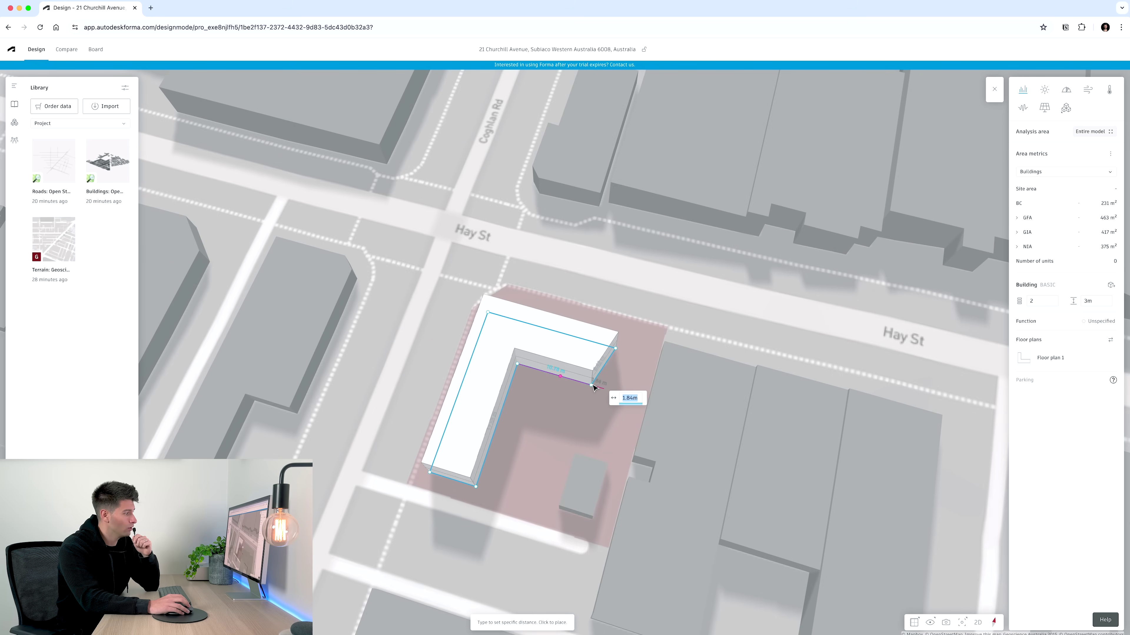
{"action": "left_click", "coordinate": [580, 381]}
{"action": "left_click", "coordinate": [476, 486]}
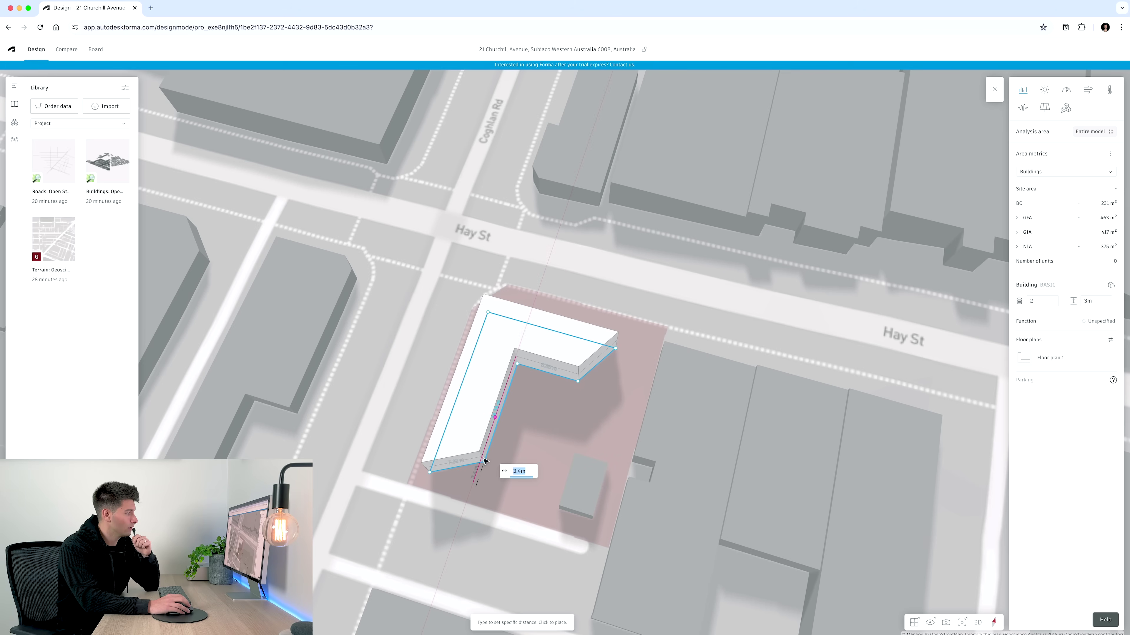
{"action": "left_click", "coordinate": [485, 460]}
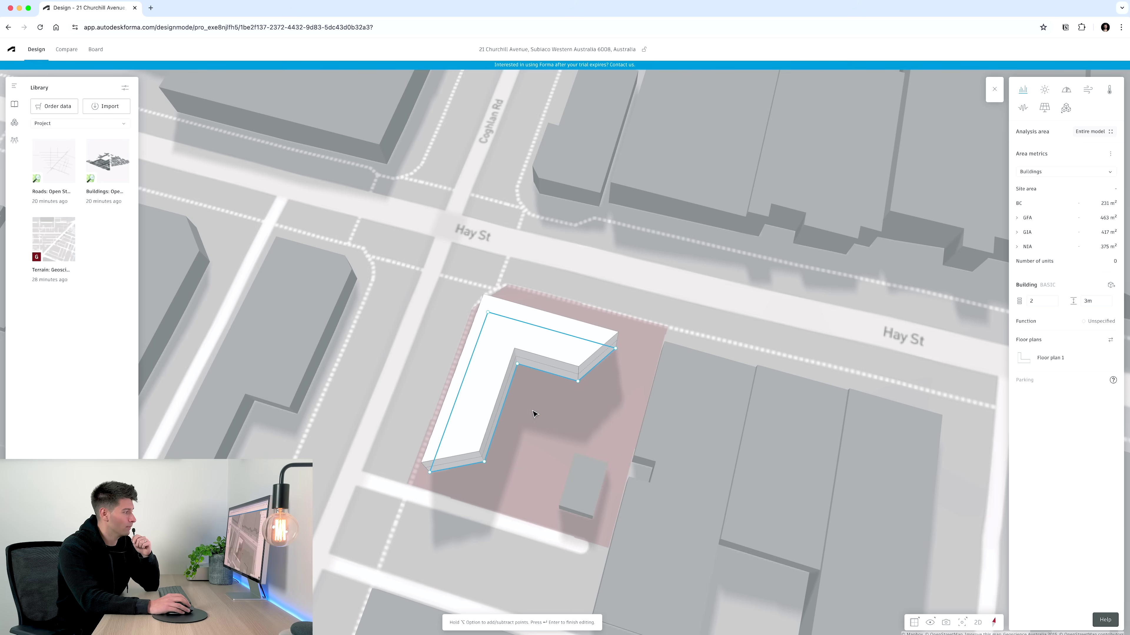
{"action": "right_click_drag", "start_coordinate": [539, 424], "coordinate": [781, 434]}
{"action": "key", "text": "Return"}
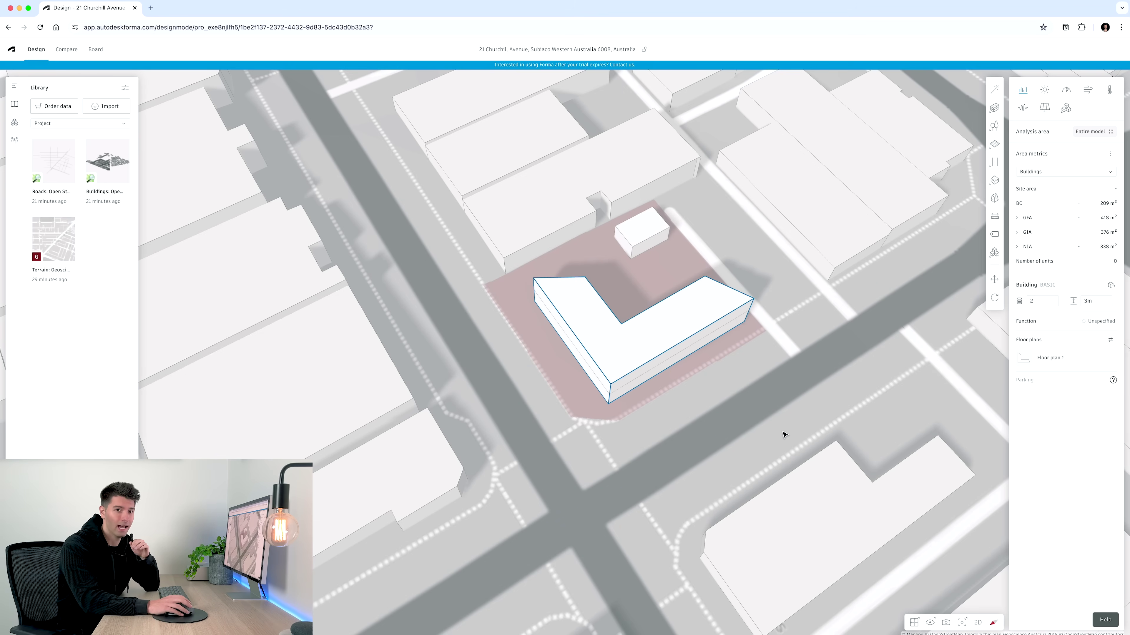
Draw a tree line around the outside of the L-shaped building, following both street edges of the corner plot.
{"action": "right_click_drag", "start_coordinate": [713, 378], "coordinate": [783, 396]}
{"action": "mouse_move", "coordinate": [998, 128]}
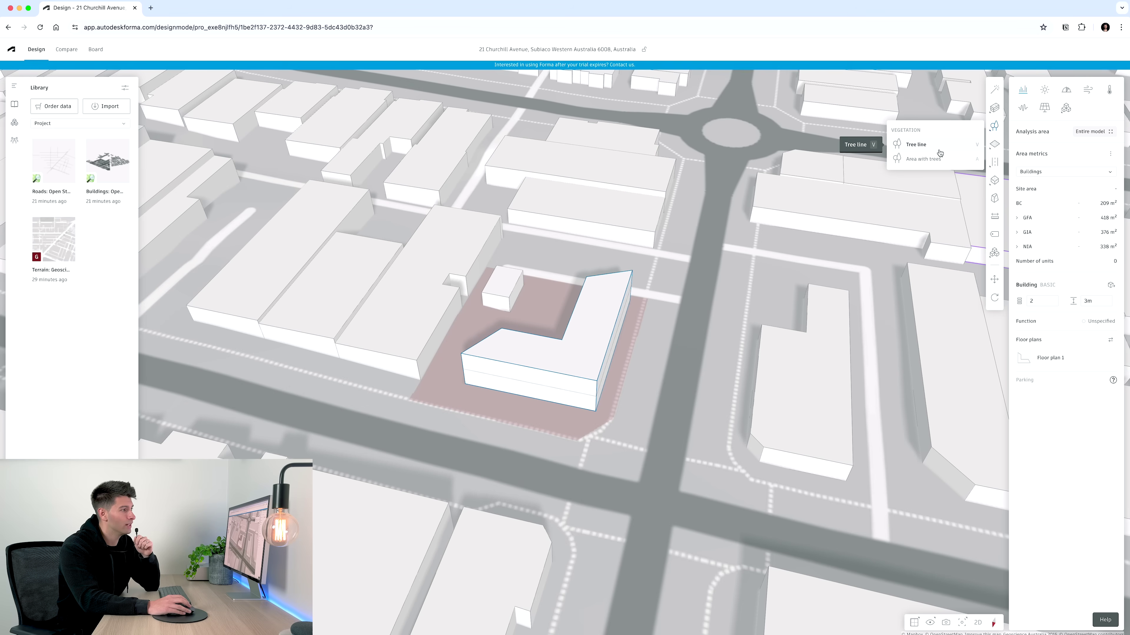
{"action": "left_click", "coordinate": [926, 144]}
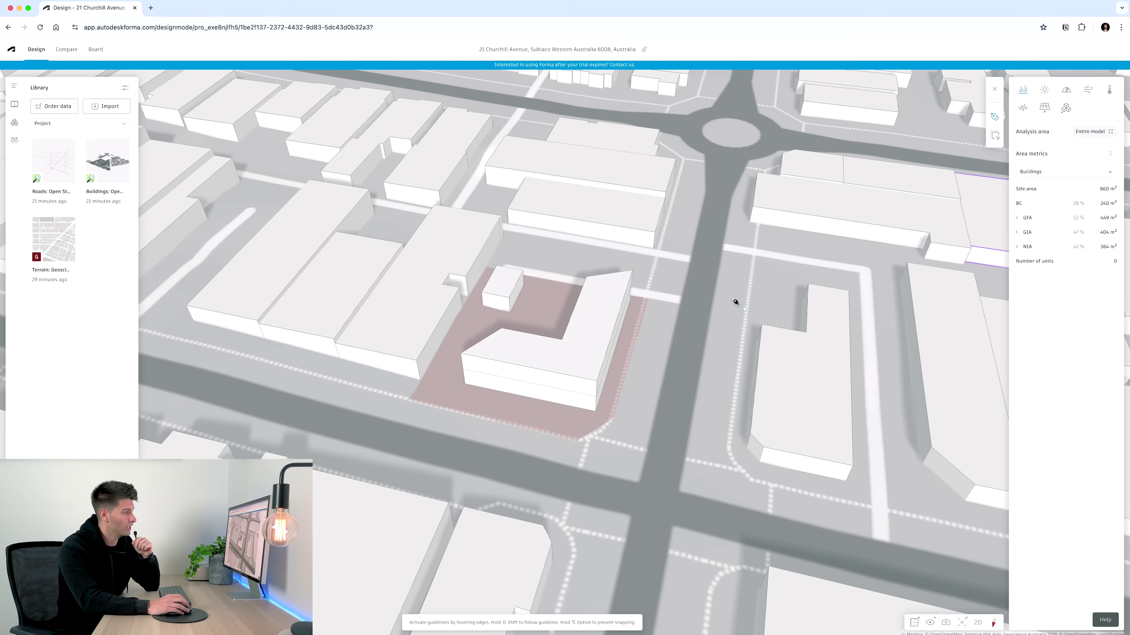
{"action": "double_click", "coordinate": [646, 303]}
{"action": "right_click_drag", "start_coordinate": [645, 302], "coordinate": [560, 435]}
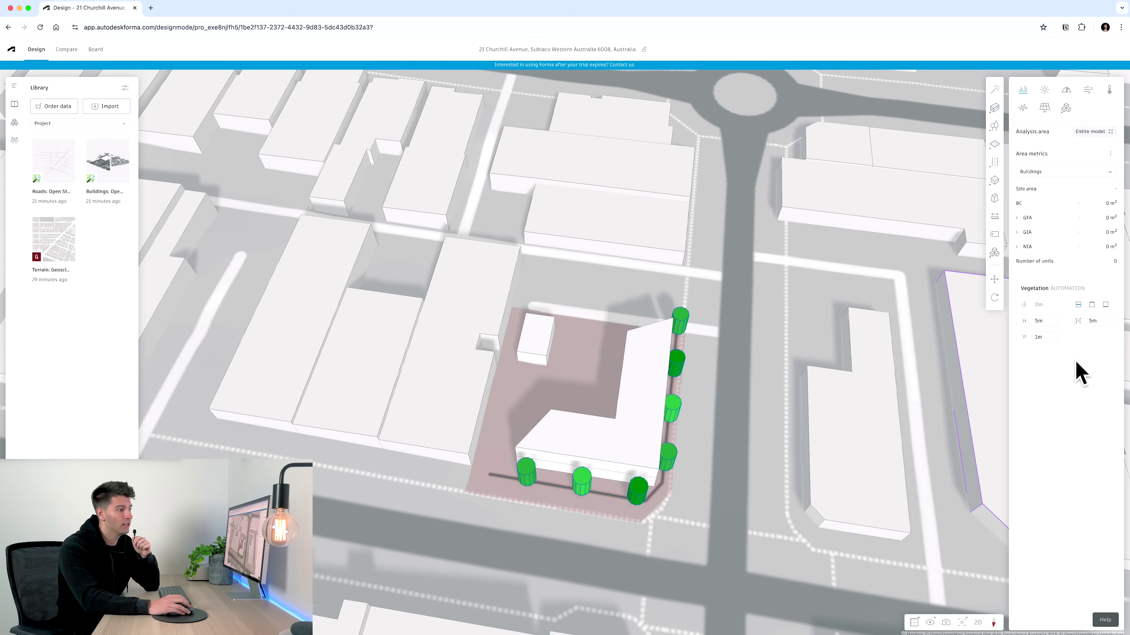
Set the tree line's tree height to 5 m and the spacing between trees to 2 m.
{"action": "type", "text": "5"}
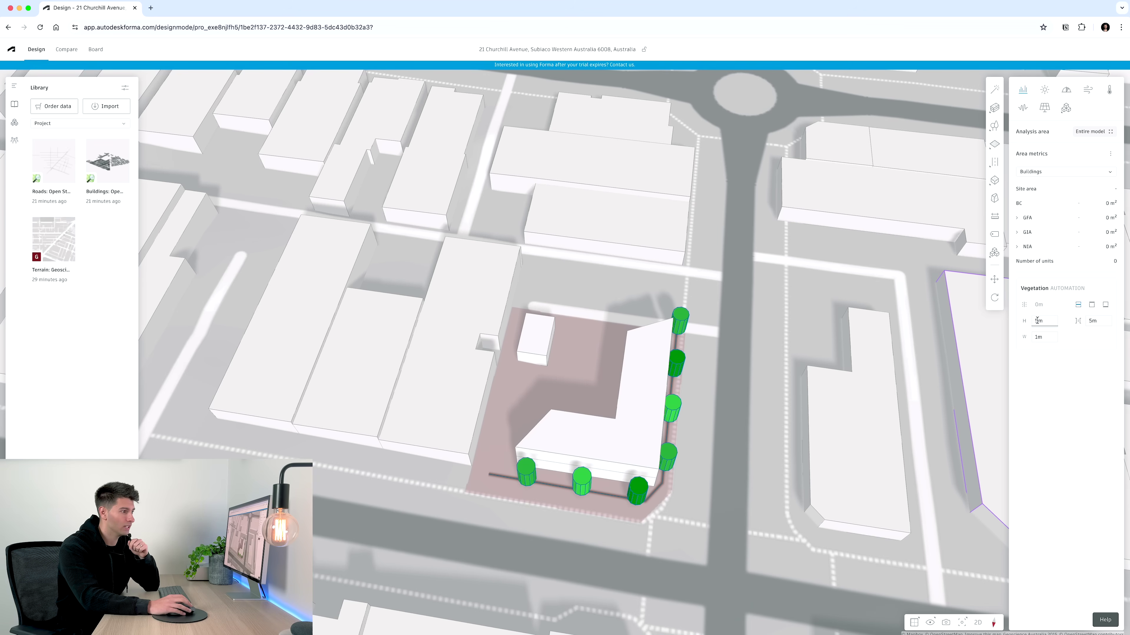
{"action": "left_click", "coordinate": [1032, 321]}
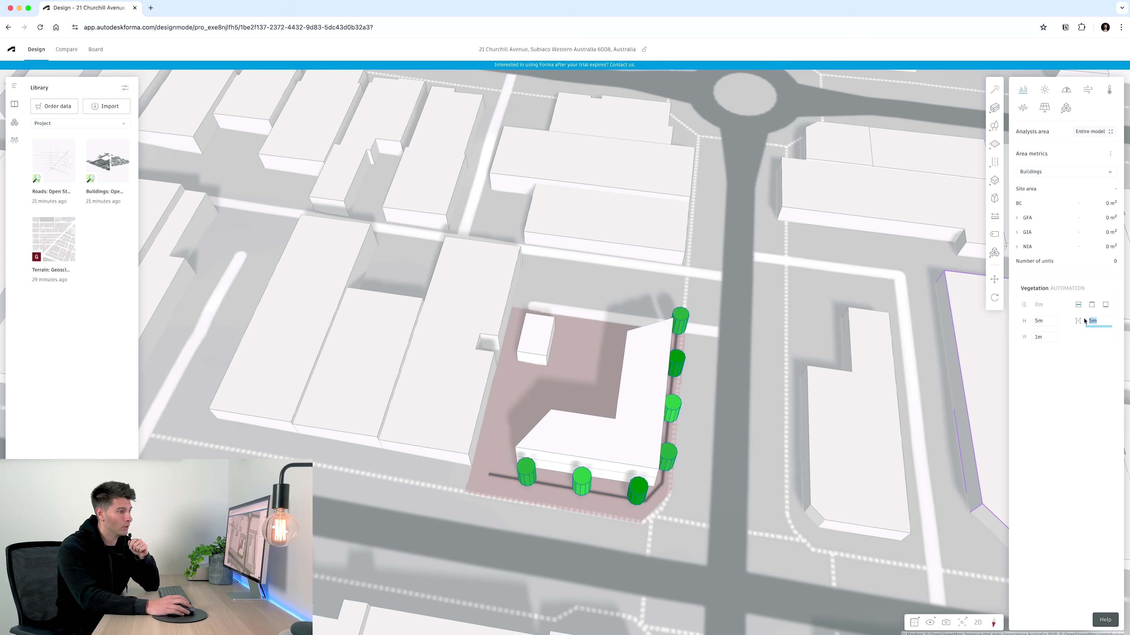
{"action": "type", "text": "2"}
{"action": "key", "text": "Return"}
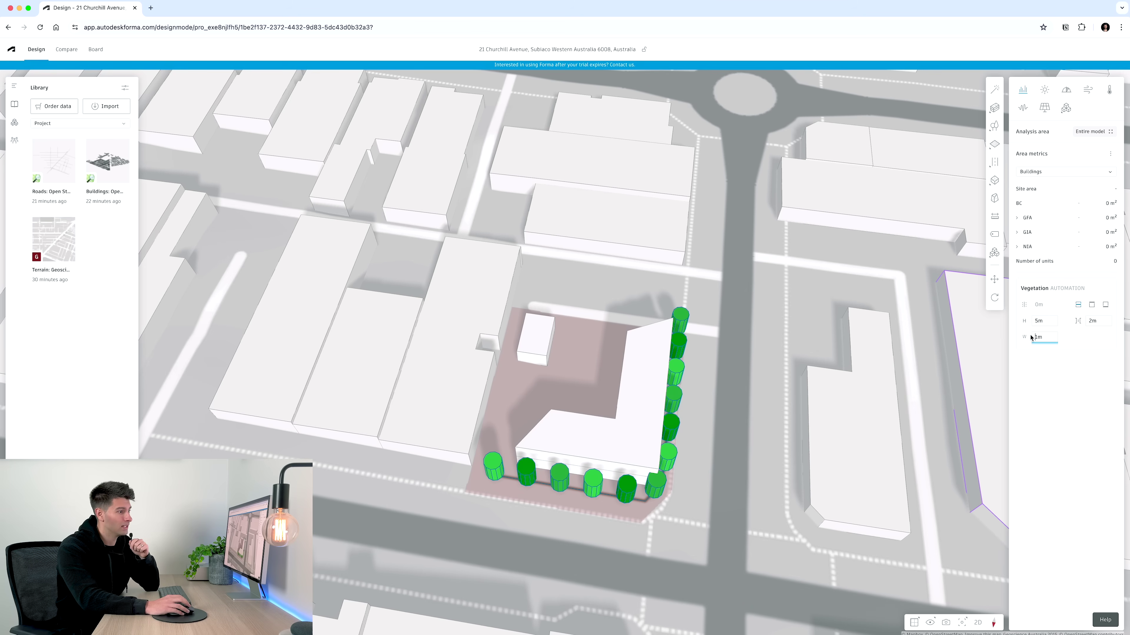
{"action": "key", "text": "BackSpace"}
{"action": "key", "text": "BackSpace"}
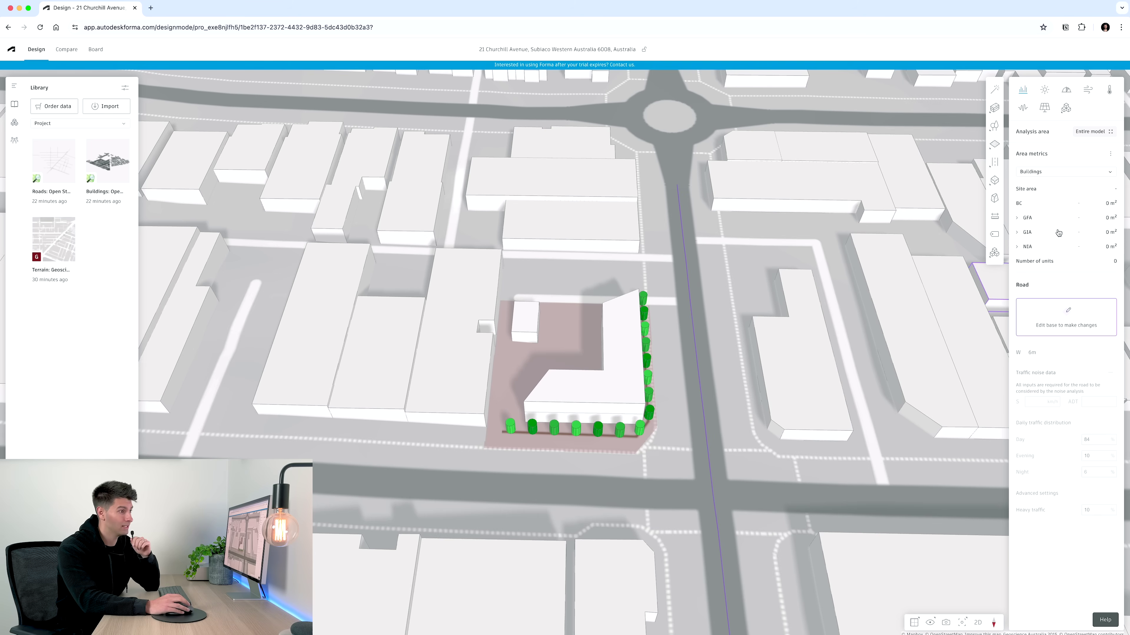
Show the L-shaped building's gross floor area by function and set its function to Residential.
{"action": "left_click", "coordinate": [628, 375]}
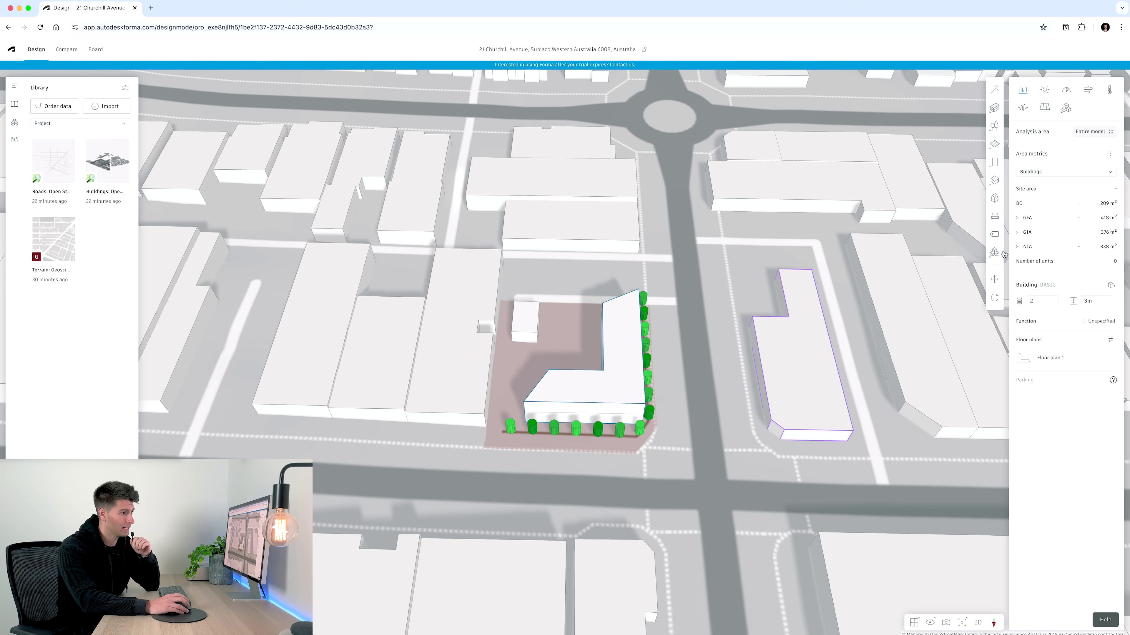
{"action": "left_click", "coordinate": [1017, 219]}
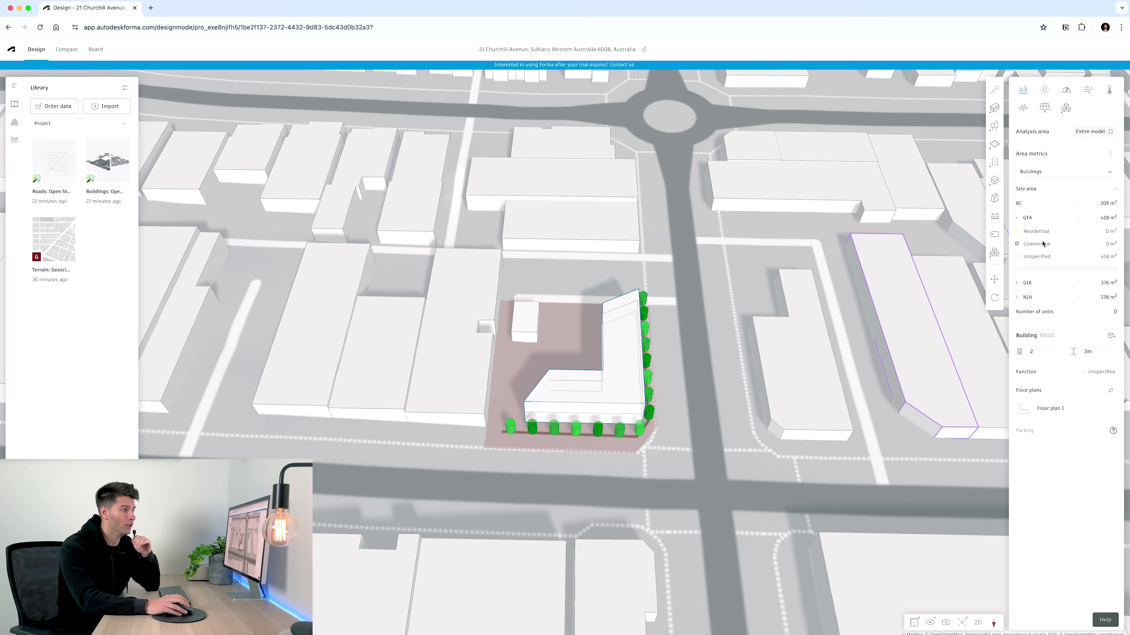
{"action": "left_click", "coordinate": [1100, 373]}
{"action": "left_click", "coordinate": [934, 392]}
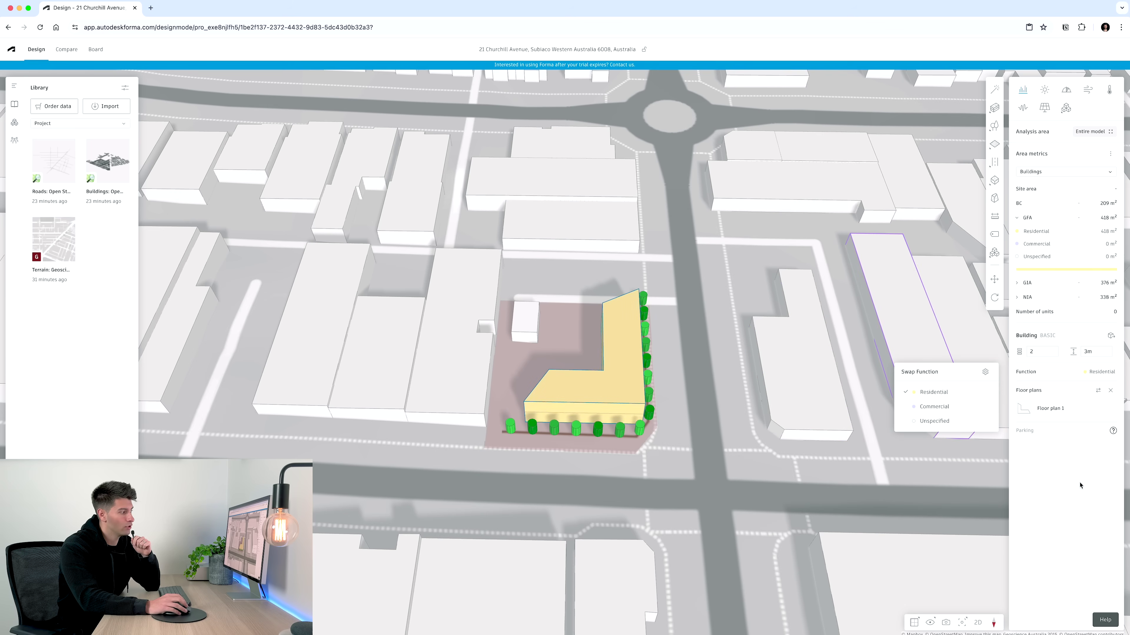
{"action": "left_click_drag", "start_coordinate": [724, 449], "coordinate": [830, 534]}
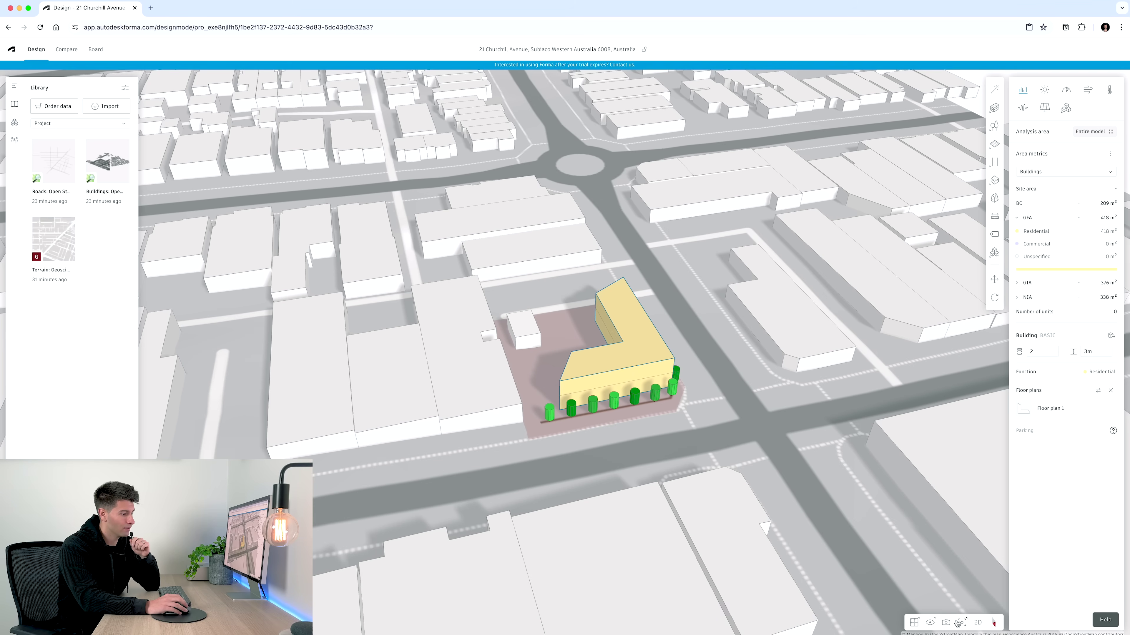
Preview the alternative building colour schemes, including unit types, and return to colouring the buildings by function.
{"action": "left_click", "coordinate": [930, 623]}
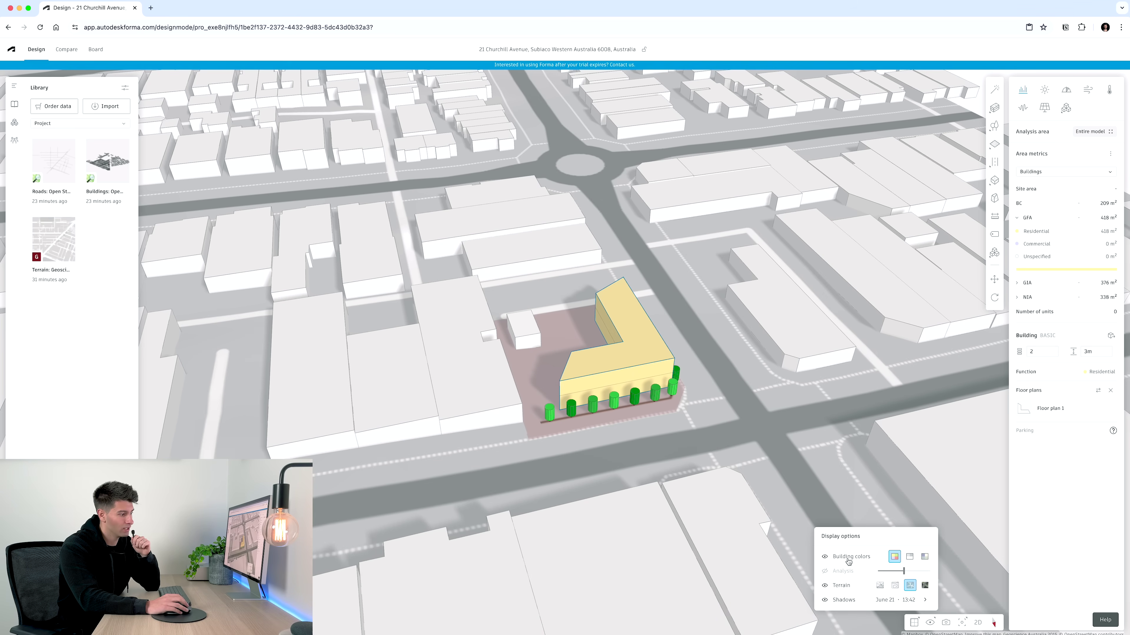
{"action": "left_click", "coordinate": [908, 558]}
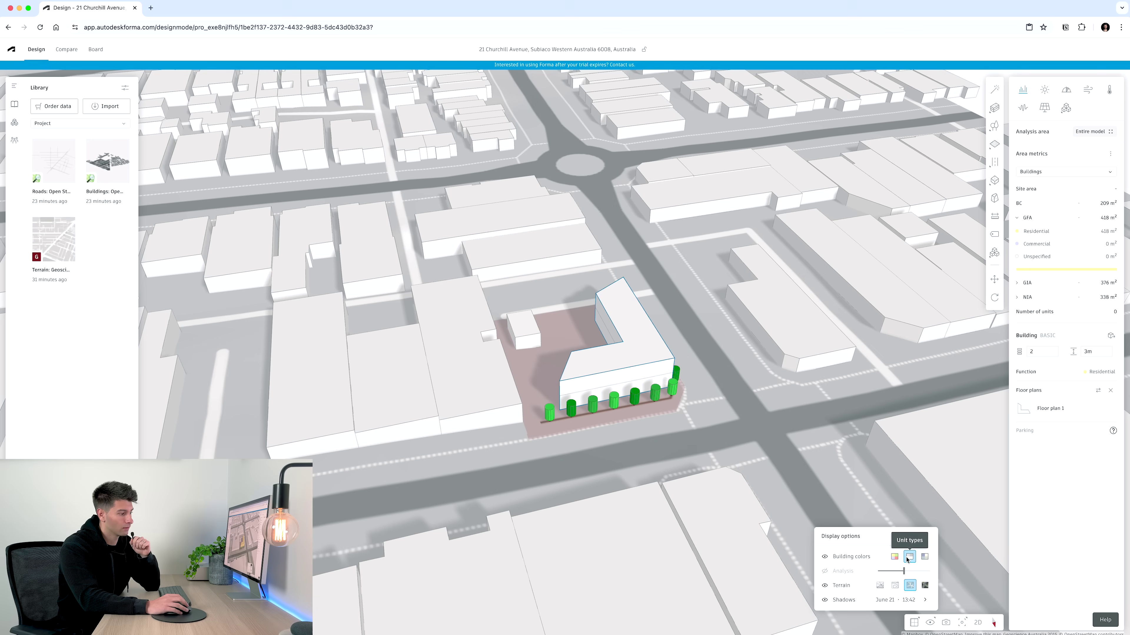
{"action": "left_click", "coordinate": [894, 557]}
{"action": "left_click", "coordinate": [923, 557]}
{"action": "left_click", "coordinate": [895, 556]}
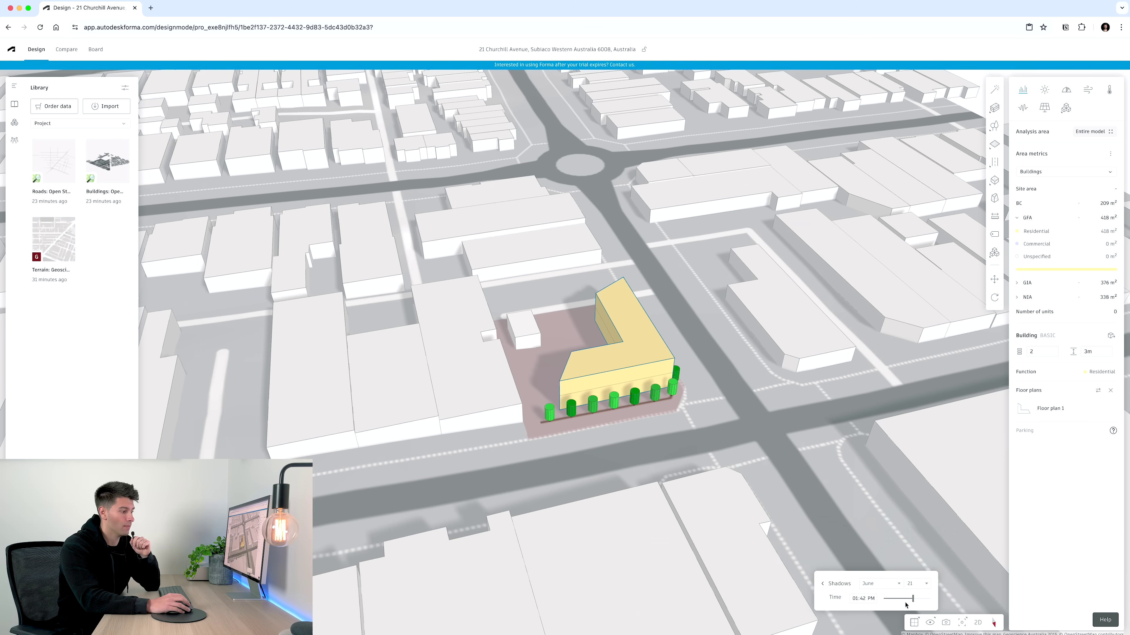
Cut back the upper floor of the L-shaped building's shorter wing with an angled edge, leaving the wing's end single-storey.
{"action": "right_click_drag", "start_coordinate": [756, 548], "coordinate": [575, 385]}
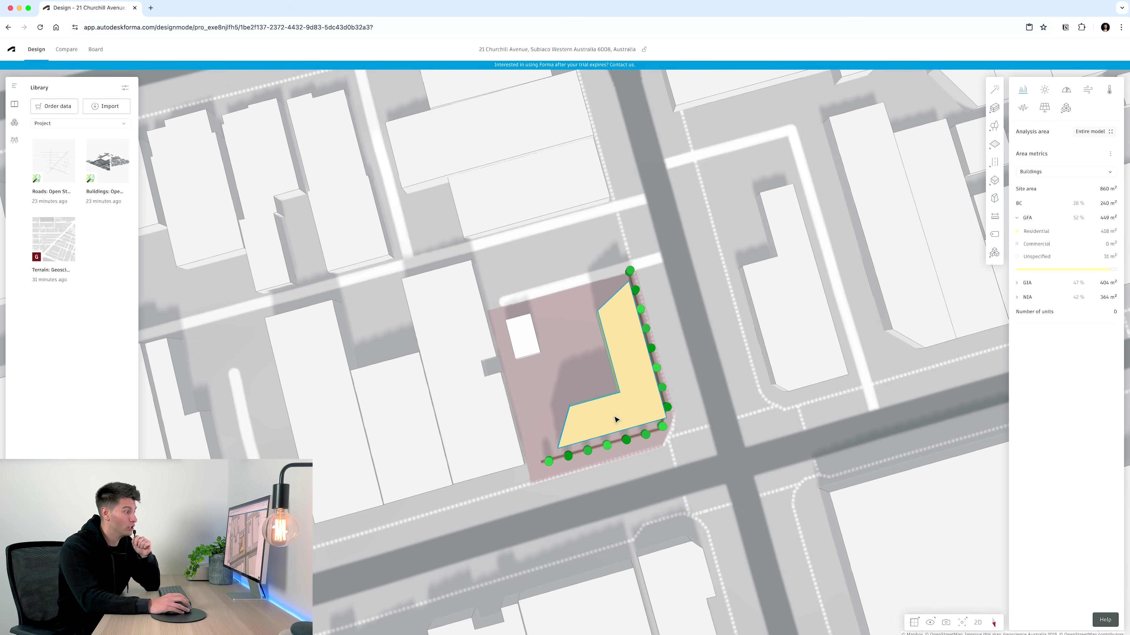
{"action": "right_click_drag", "start_coordinate": [616, 420], "coordinate": [614, 378]}
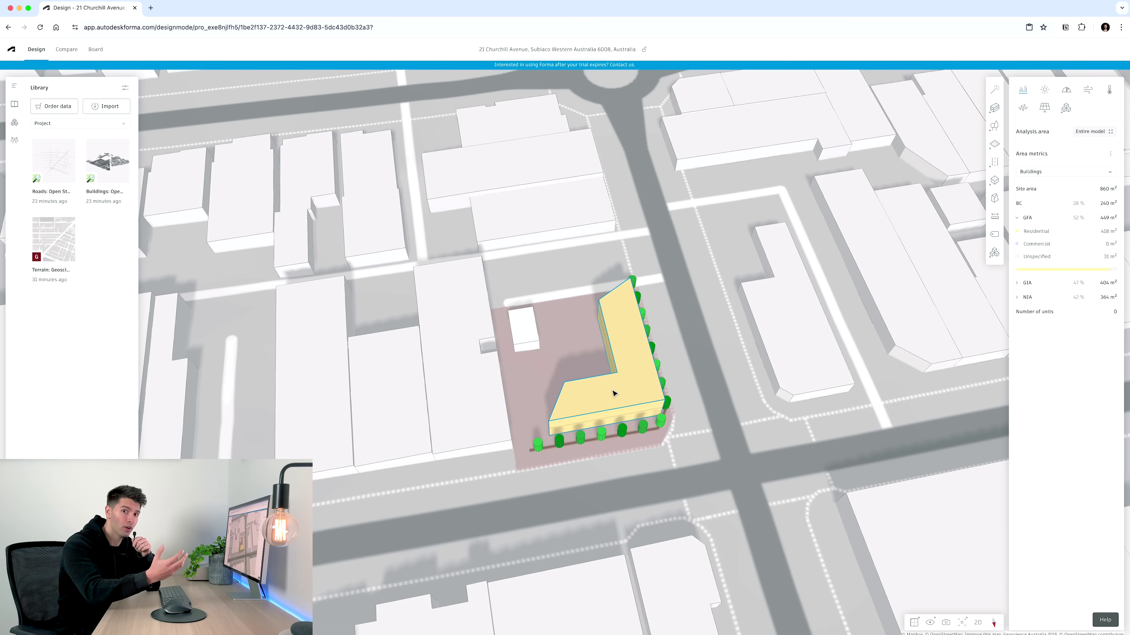
{"action": "scroll", "coordinate": [614, 393], "scroll_direction": "up", "scroll_amount": 3}
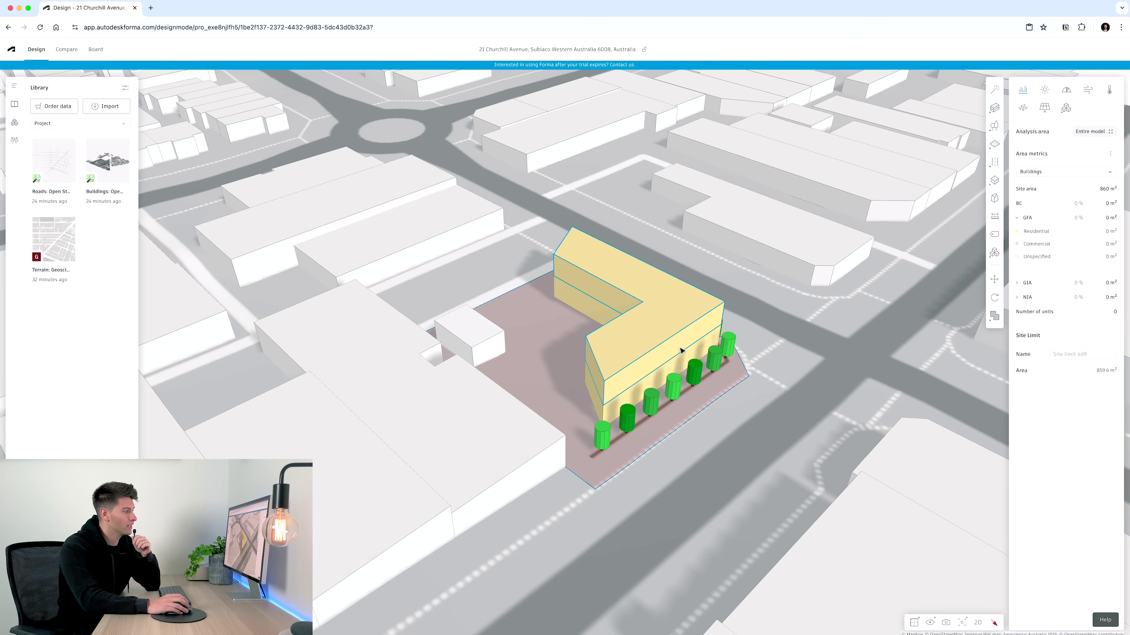
{"action": "left_click", "coordinate": [663, 332]}
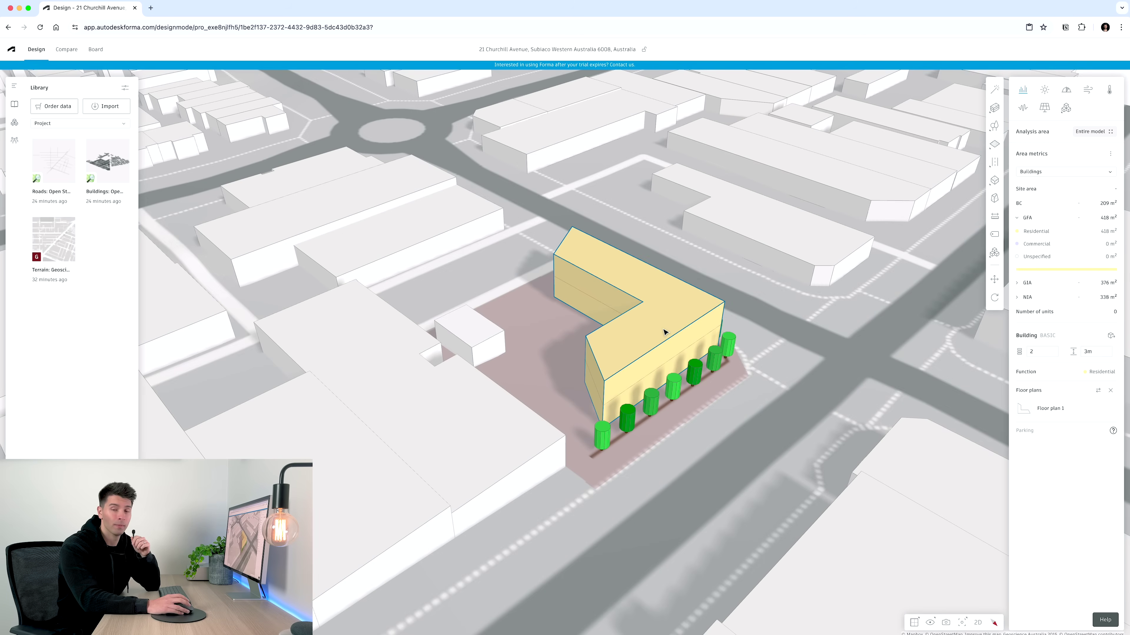
{"action": "left_click", "coordinate": [708, 423]}
{"action": "left_click_drag", "start_coordinate": [708, 423], "coordinate": [638, 351]}
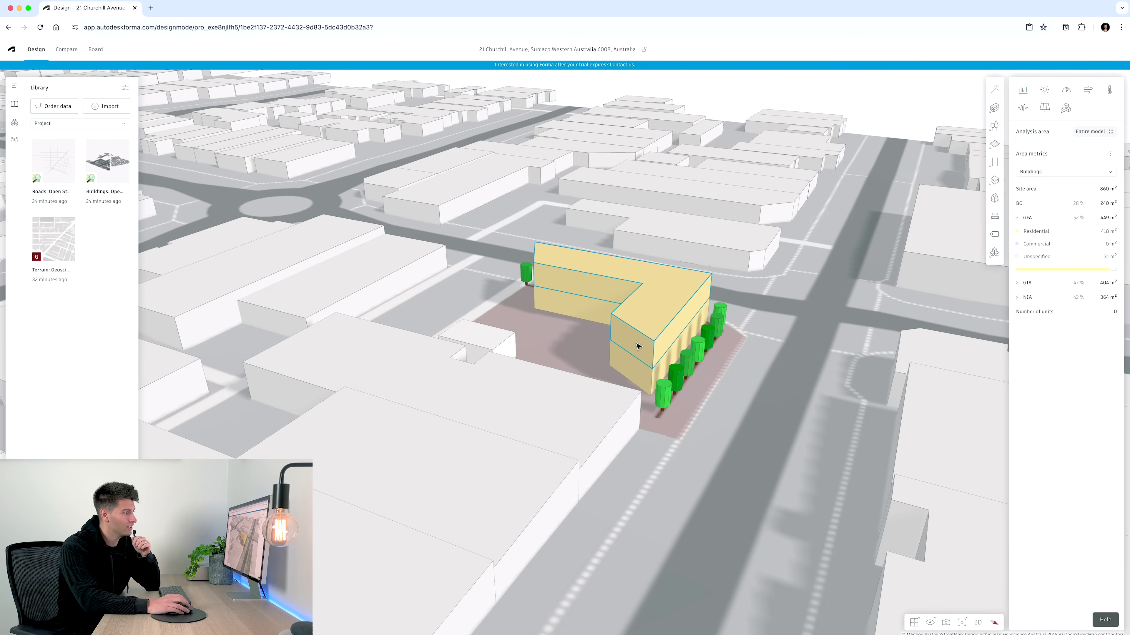
{"action": "left_click", "coordinate": [638, 347]}
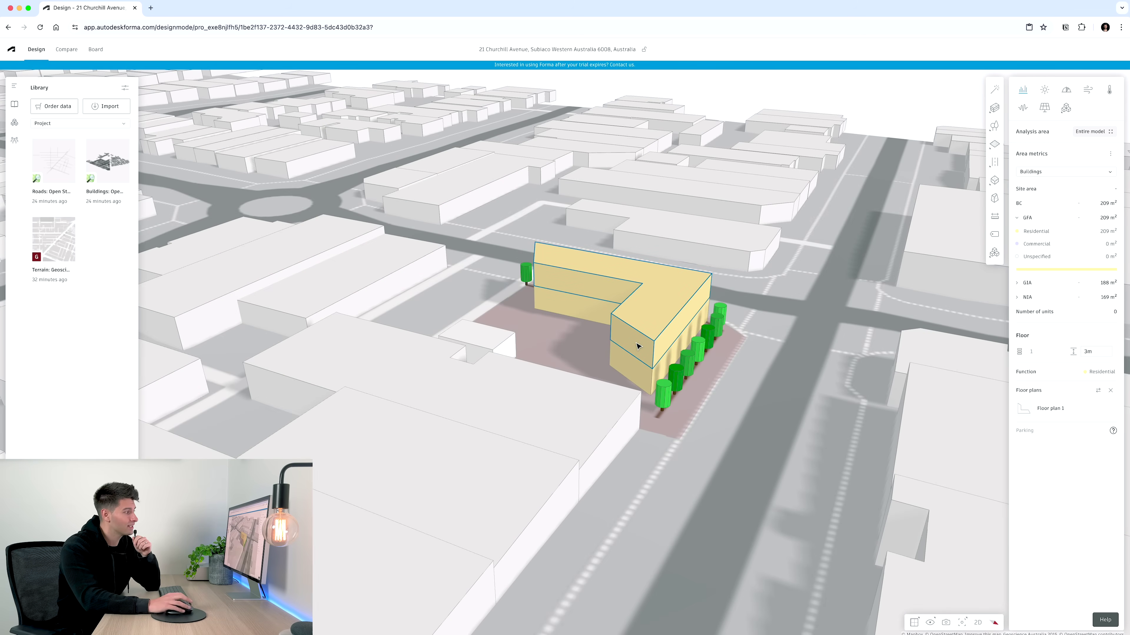
{"action": "left_click_drag", "start_coordinate": [637, 346], "coordinate": [665, 351]}
{"action": "scroll", "coordinate": [681, 416], "scroll_direction": "down", "scroll_amount": 5}
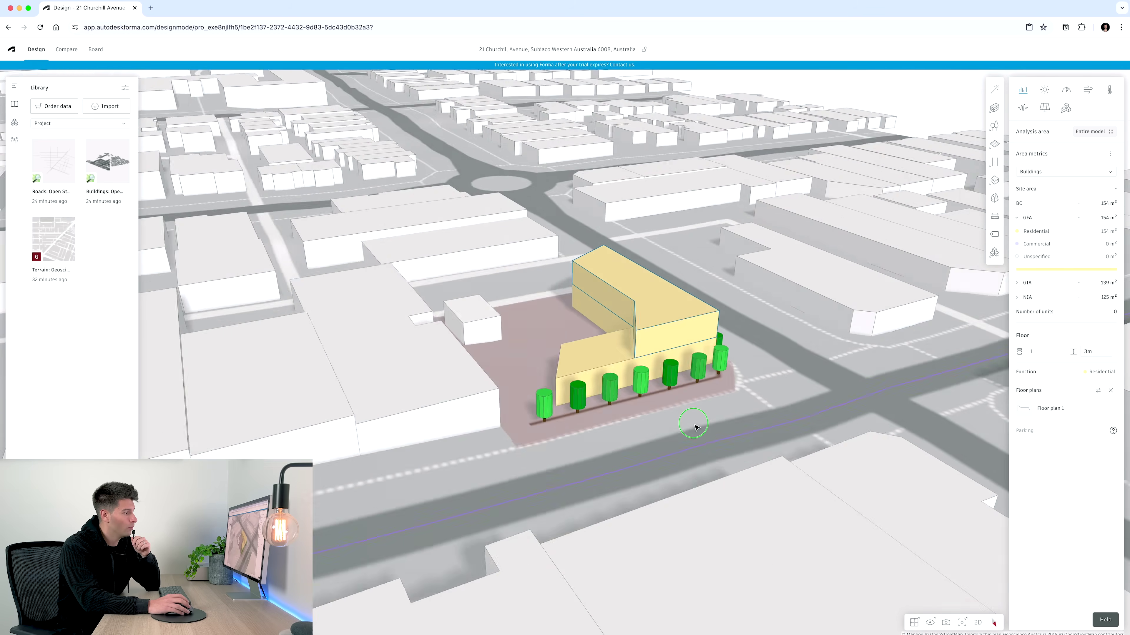
{"action": "scroll", "coordinate": [573, 367], "scroll_direction": "up", "scroll_amount": 6}
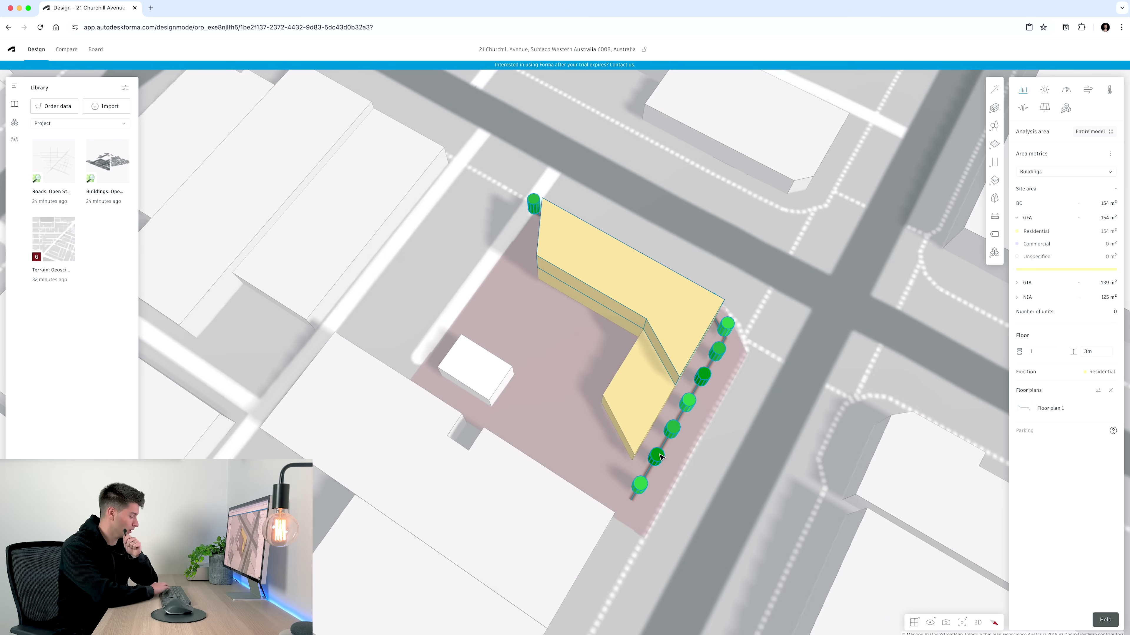
Run the sun hours analysis for June 21 on the entire model and examine the results around the new building.
{"action": "left_click", "coordinate": [1045, 90]}
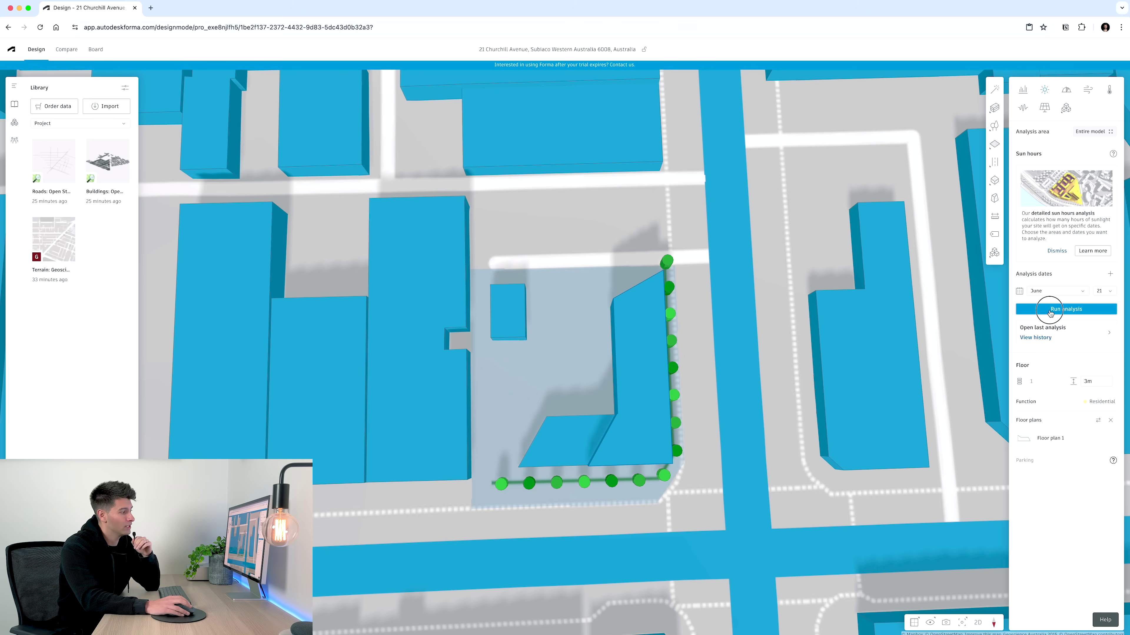
{"action": "left_click", "coordinate": [1050, 312]}
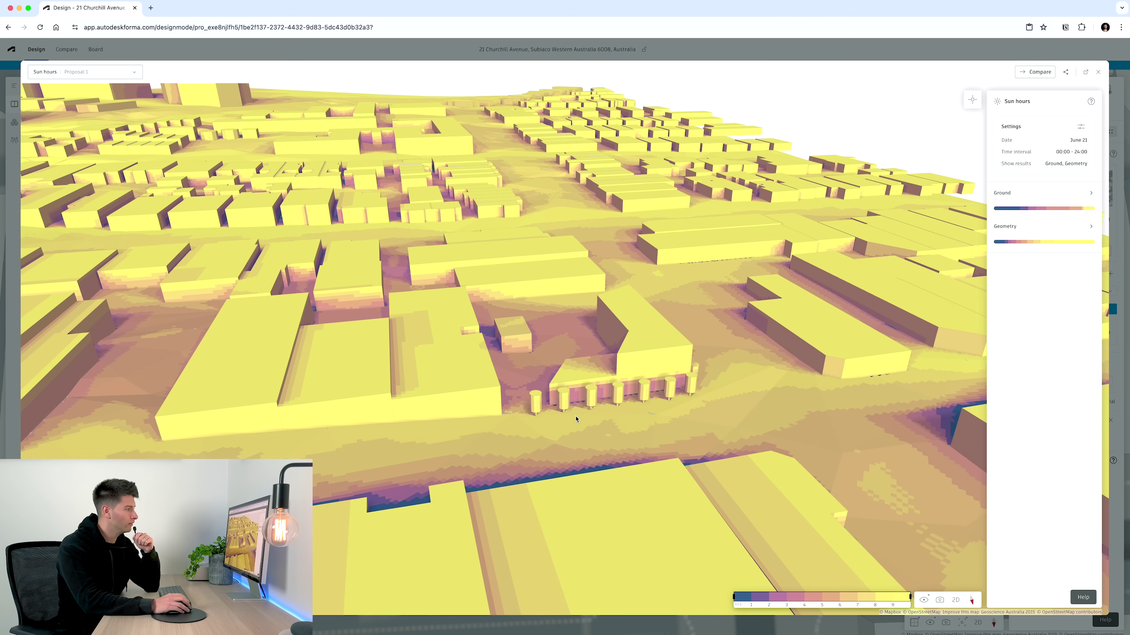
{"action": "right_click_drag", "start_coordinate": [576, 418], "coordinate": [732, 436]}
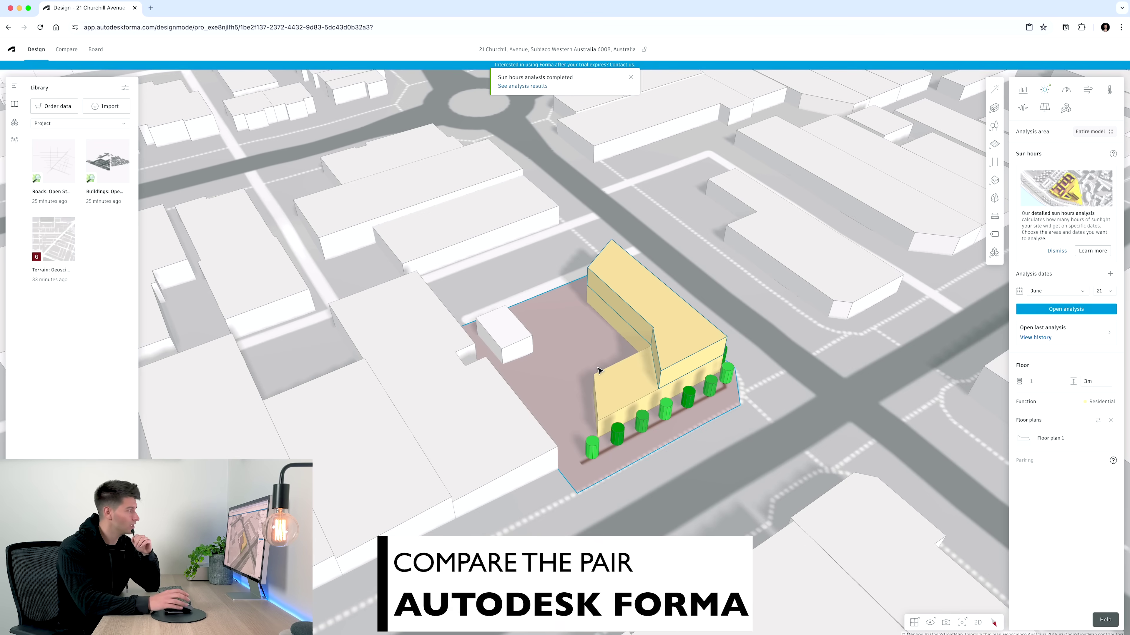
Duplicate Proposal 1 and rework the copy's building with a reshaped upper floor and a separate single-storey block joined by a narrow link.
{"action": "left_click", "coordinate": [14, 86]}
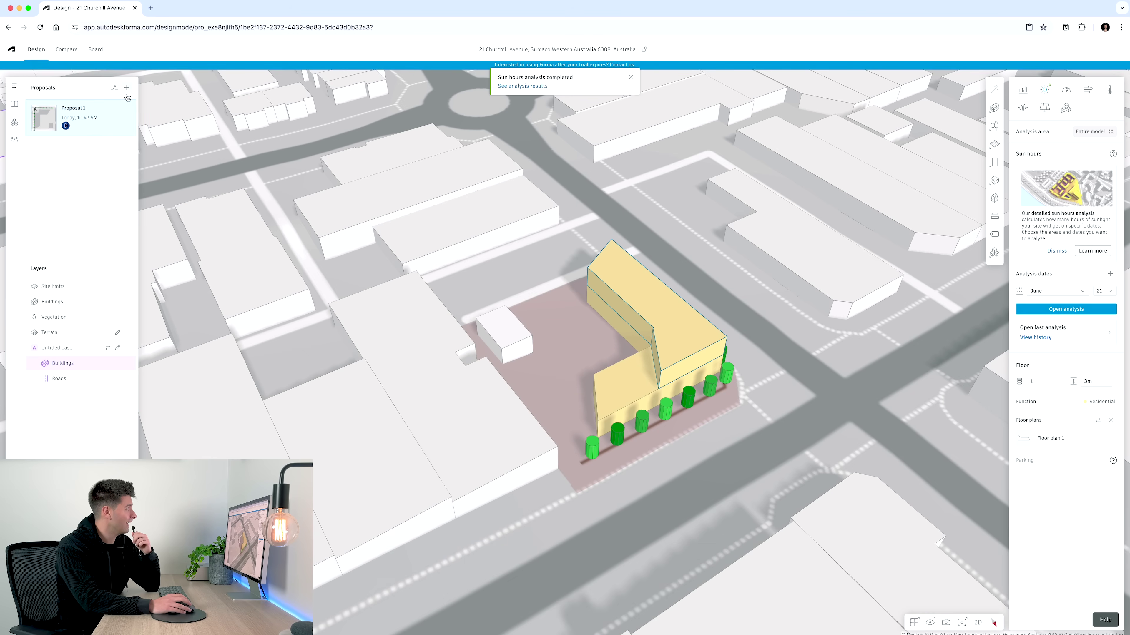
{"action": "left_click", "coordinate": [127, 112]}
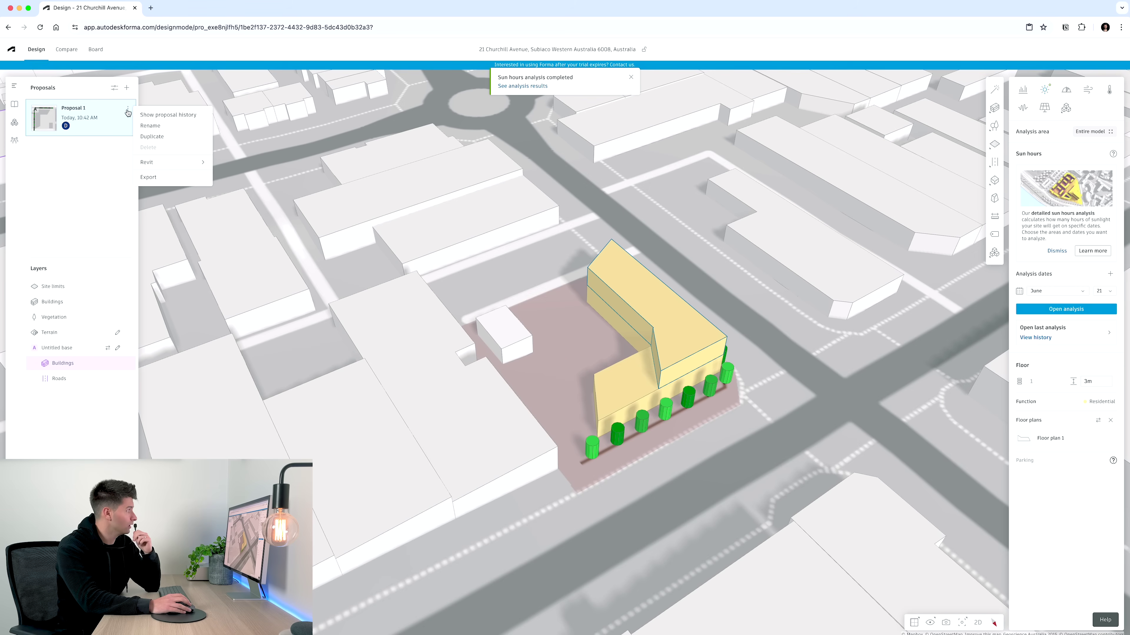
{"action": "left_click", "coordinate": [152, 136]}
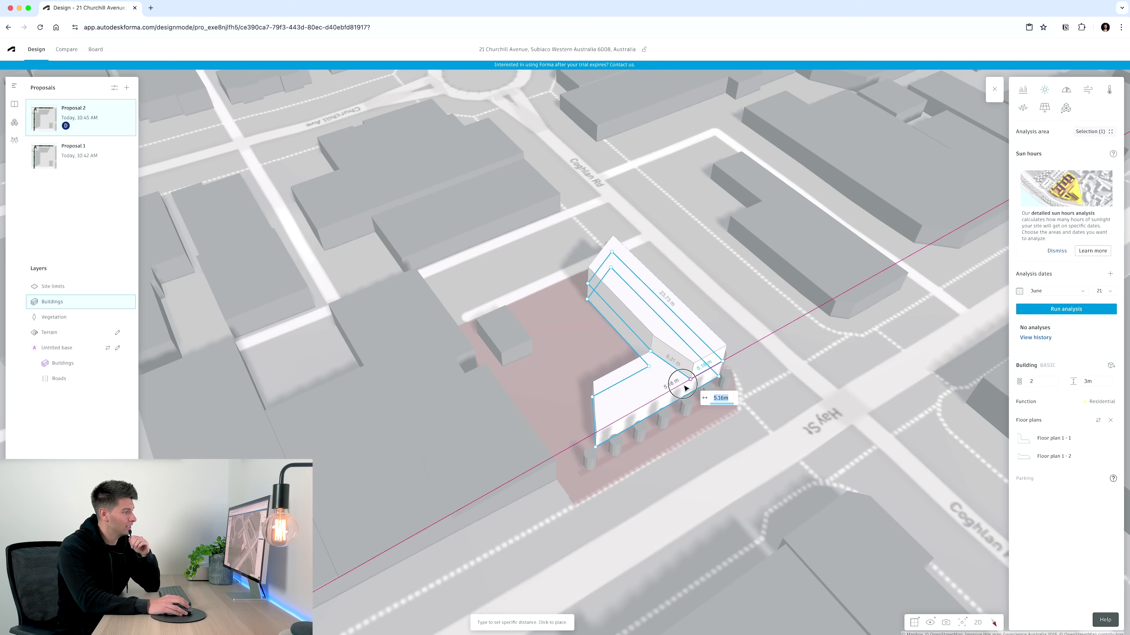
{"action": "left_click", "coordinate": [696, 379]}
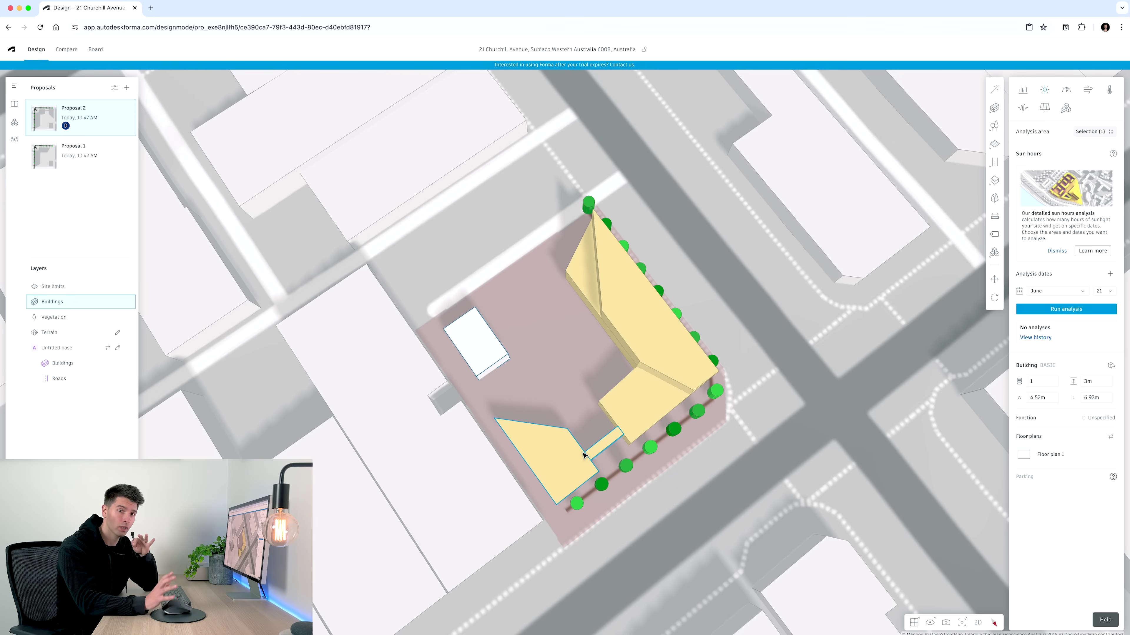
Run the June 21 sun hours analysis on Proposal 2 and compare its results side by side with Proposal 1's.
{"action": "left_click", "coordinate": [401, 423]}
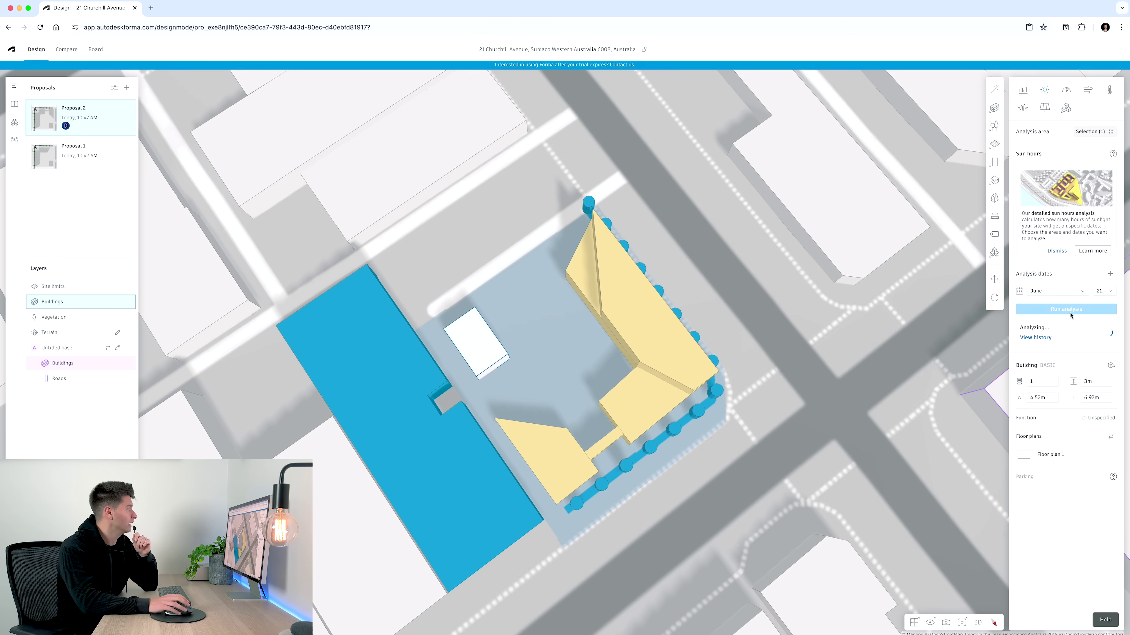
{"action": "left_click", "coordinate": [67, 49]}
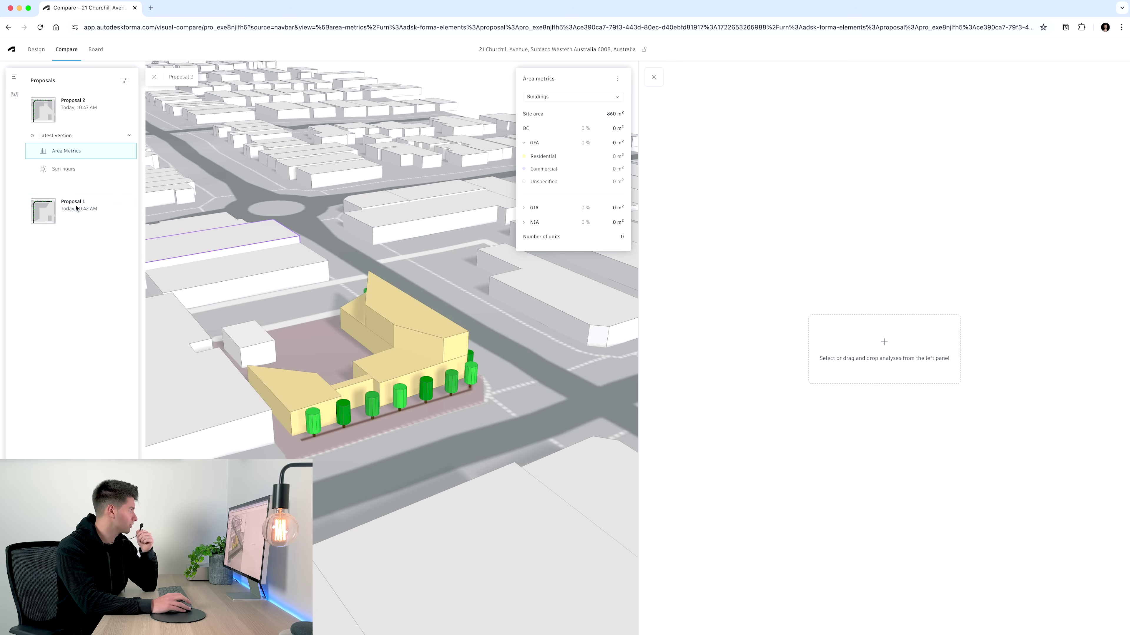
{"action": "left_click", "coordinate": [87, 237]}
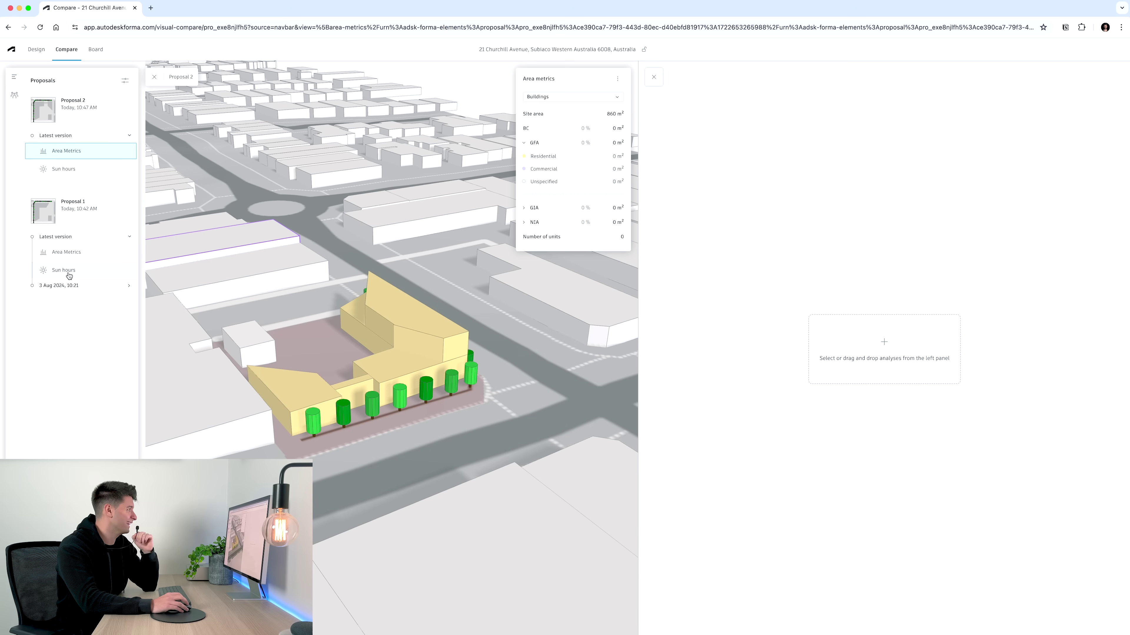
{"action": "left_click", "coordinate": [85, 279]}
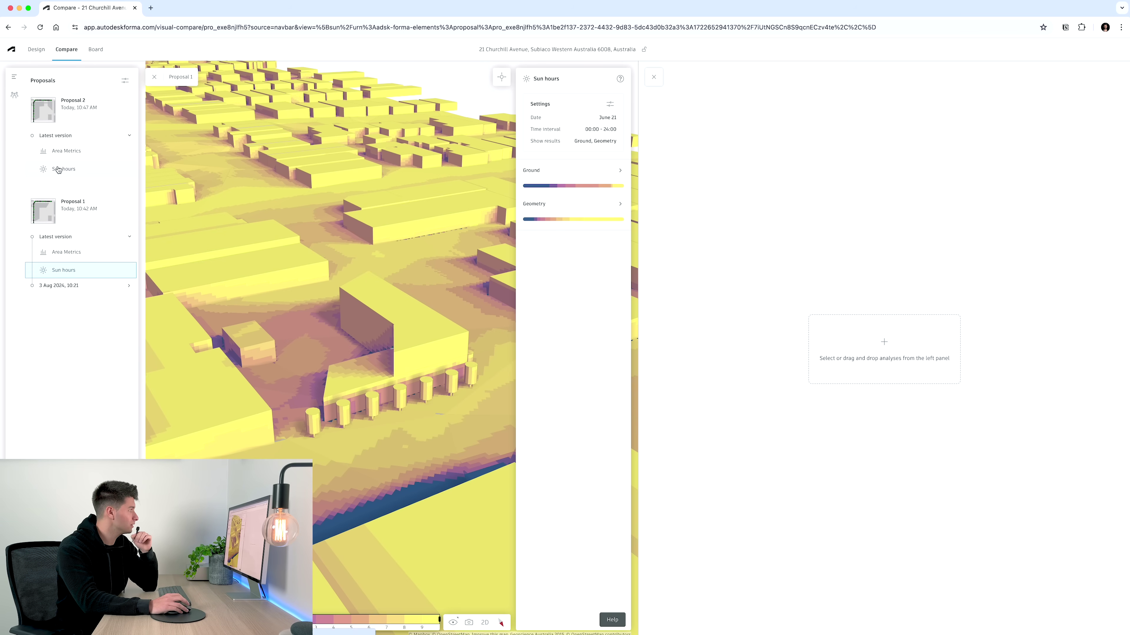
{"action": "left_click_drag", "start_coordinate": [57, 170], "coordinate": [761, 253]}
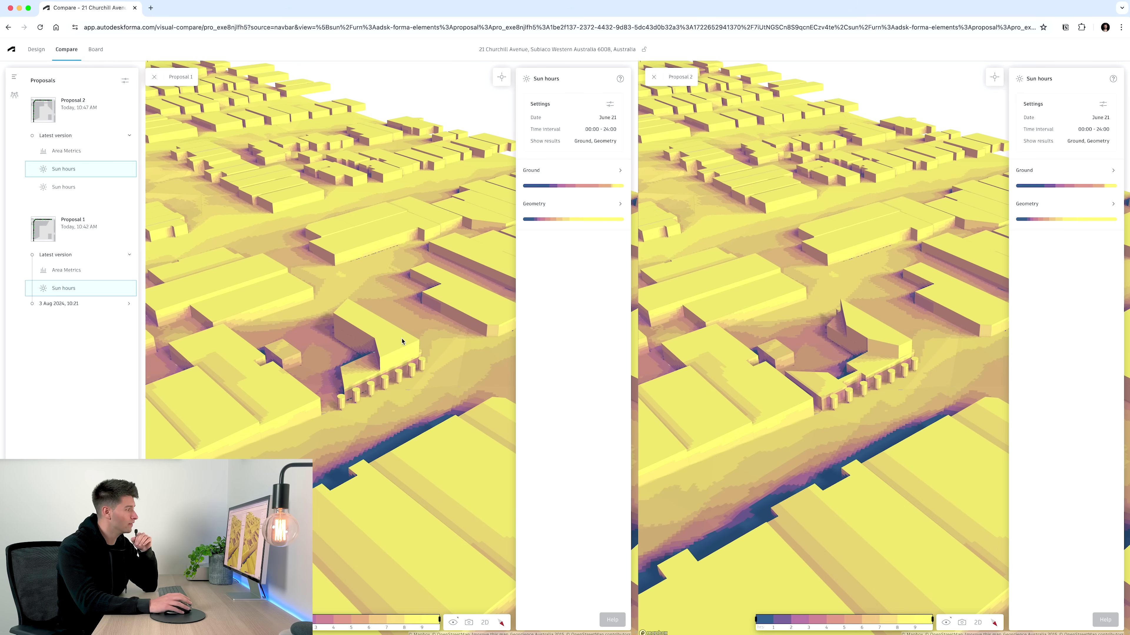
{"action": "mouse_move", "coordinate": [451, 345]}
{"action": "left_mouse_down"}
{"action": "mouse_move", "coordinate": [399, 356]}
{"action": "mouse_move", "coordinate": [440, 360]}
{"action": "left_mouse_up"}
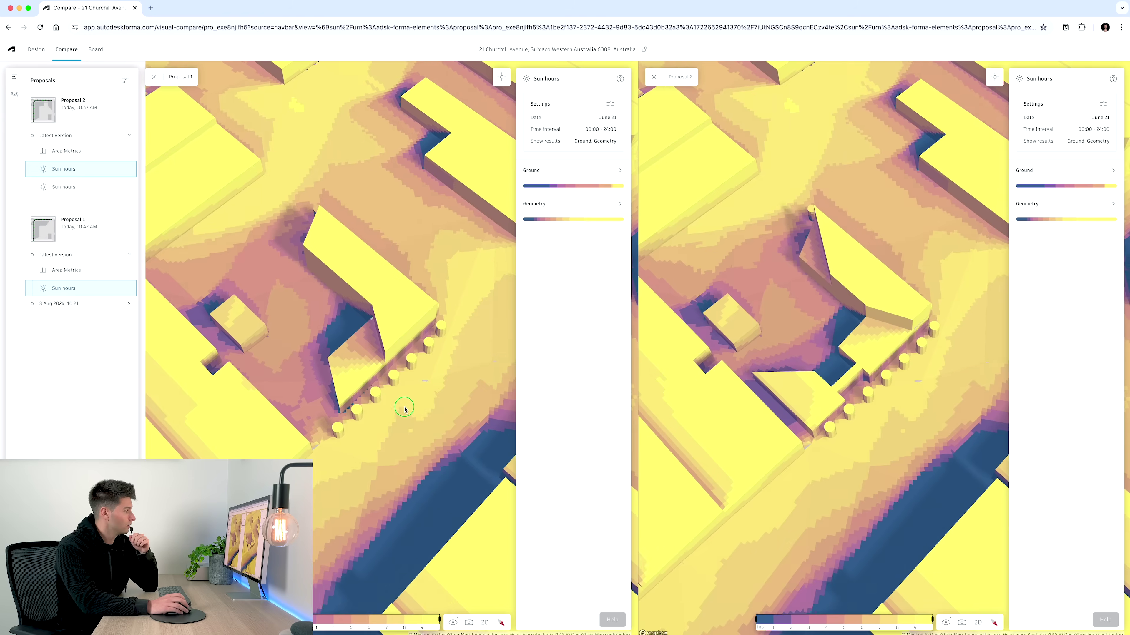
Inspect the sun hours at individual points on both proposals' building and in the courtyard, comparing them side by side.
{"action": "left_click_drag", "start_coordinate": [404, 410], "coordinate": [383, 442]}
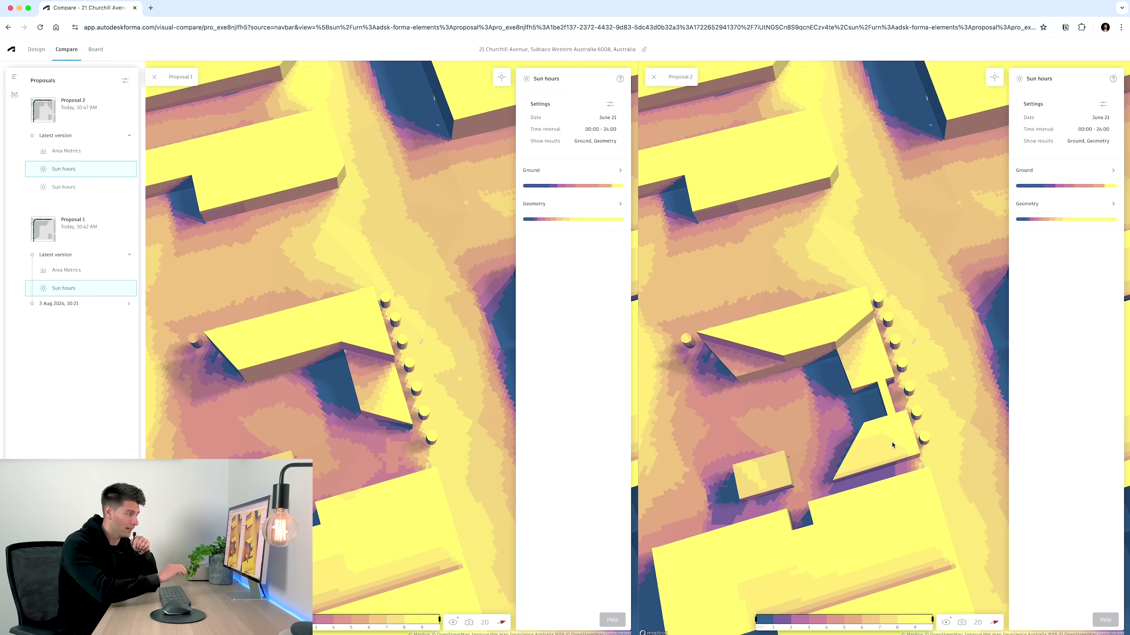
{"action": "right_click_drag", "start_coordinate": [892, 445], "coordinate": [907, 385]}
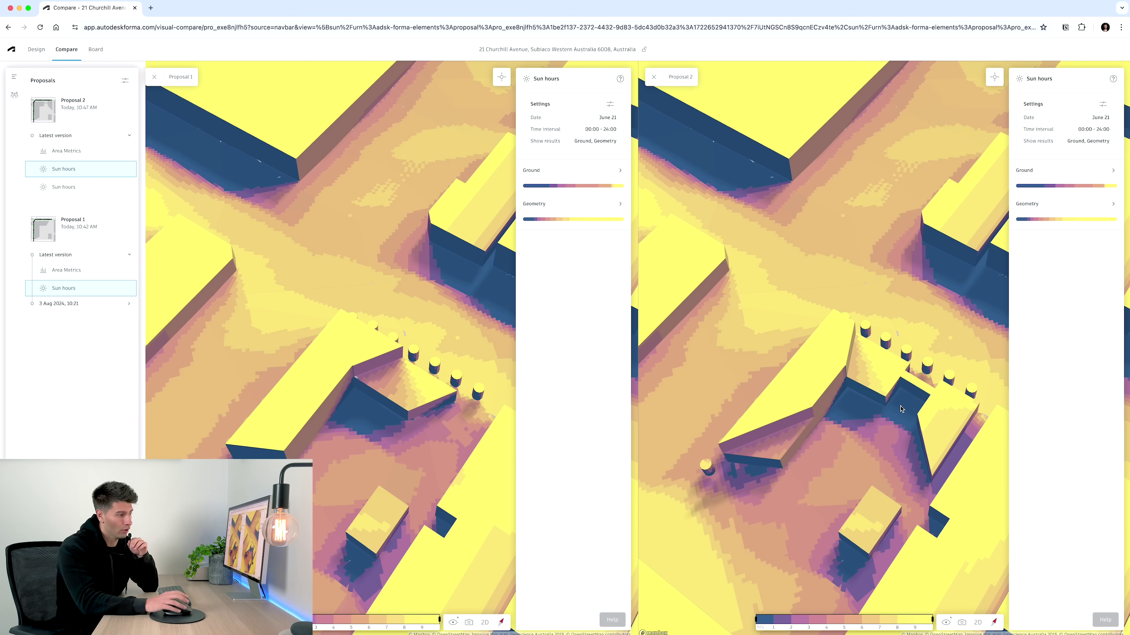
{"action": "right_click_drag", "start_coordinate": [901, 418], "coordinate": [842, 329]}
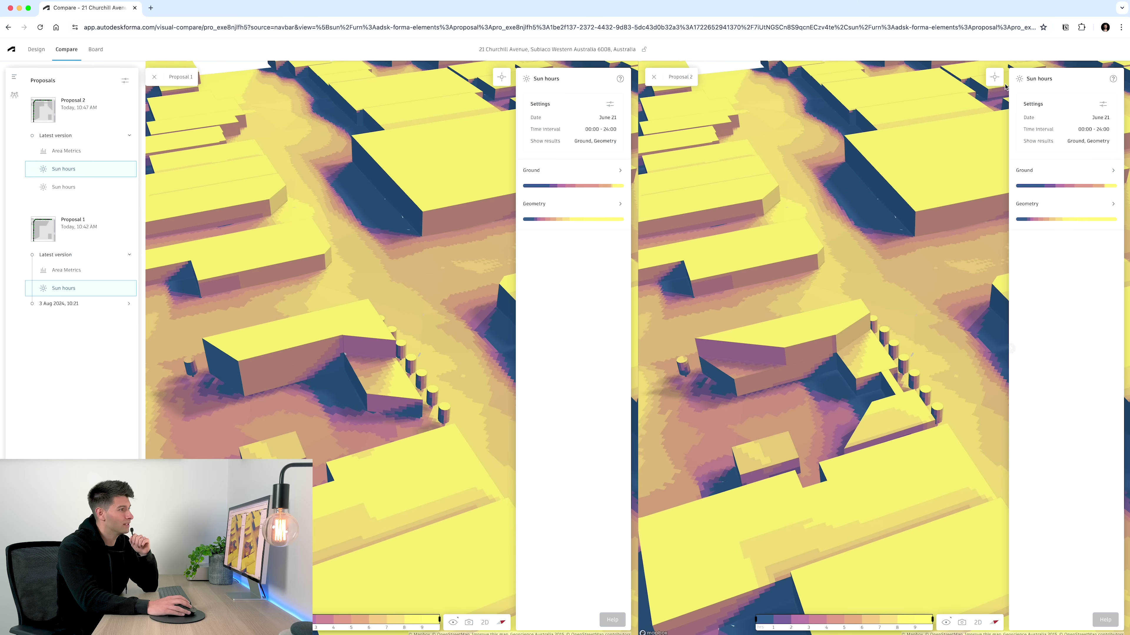
{"action": "left_click", "coordinate": [996, 78]}
{"action": "left_click", "coordinate": [755, 350]}
{"action": "left_click", "coordinate": [509, 85]}
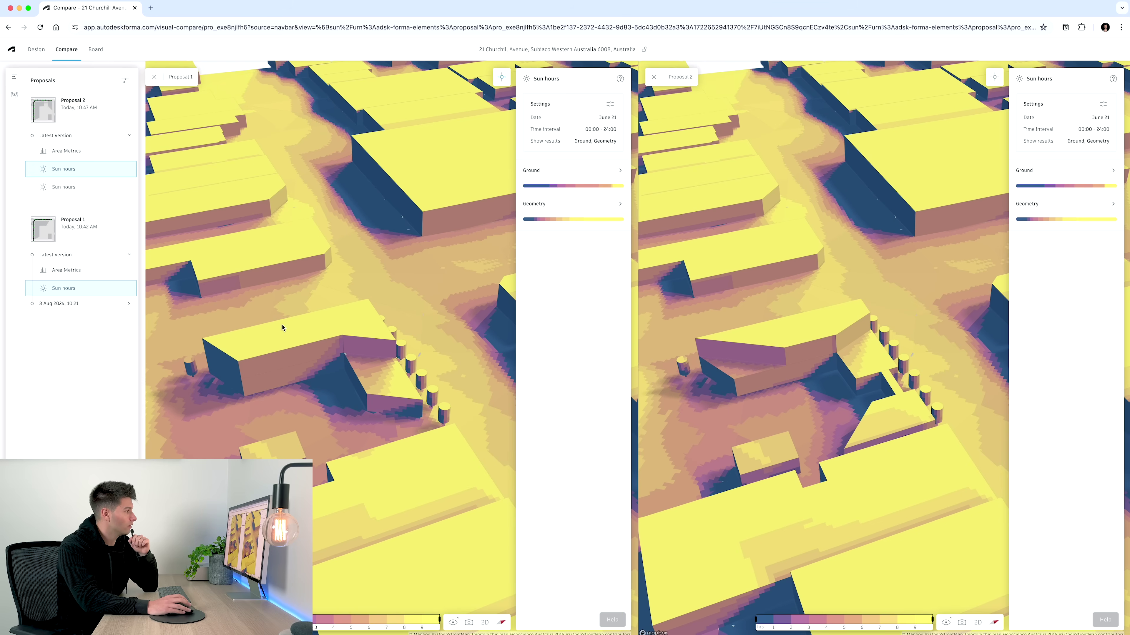
{"action": "left_click", "coordinate": [223, 366]}
{"action": "left_click", "coordinate": [996, 81]}
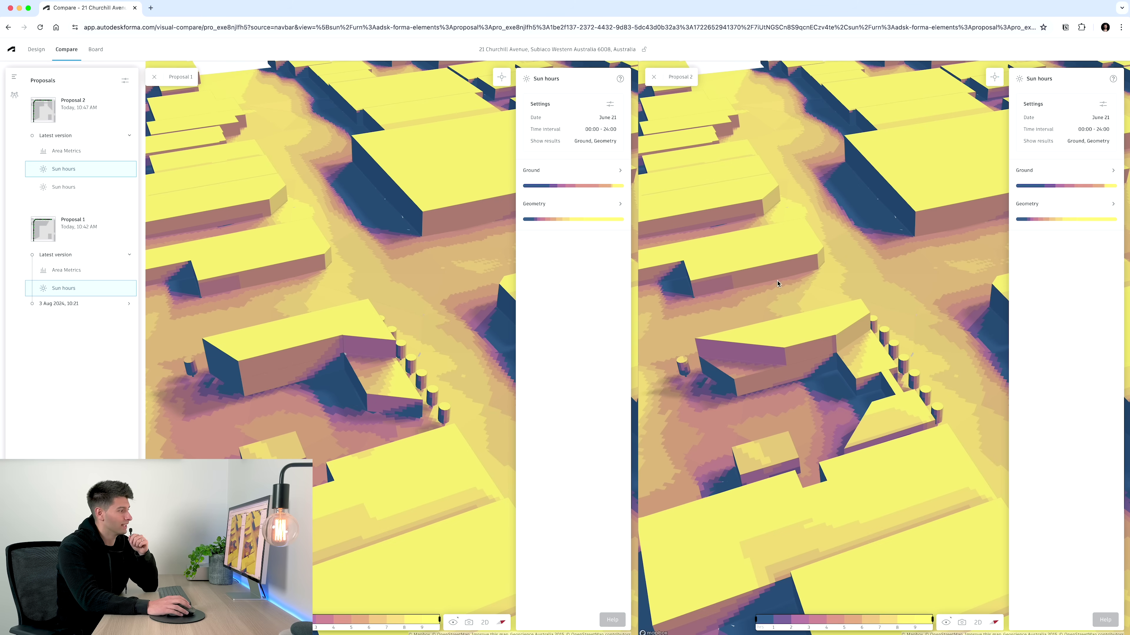
{"action": "left_click", "coordinate": [749, 355]}
{"action": "left_click_drag", "start_coordinate": [749, 354], "coordinate": [737, 394]}
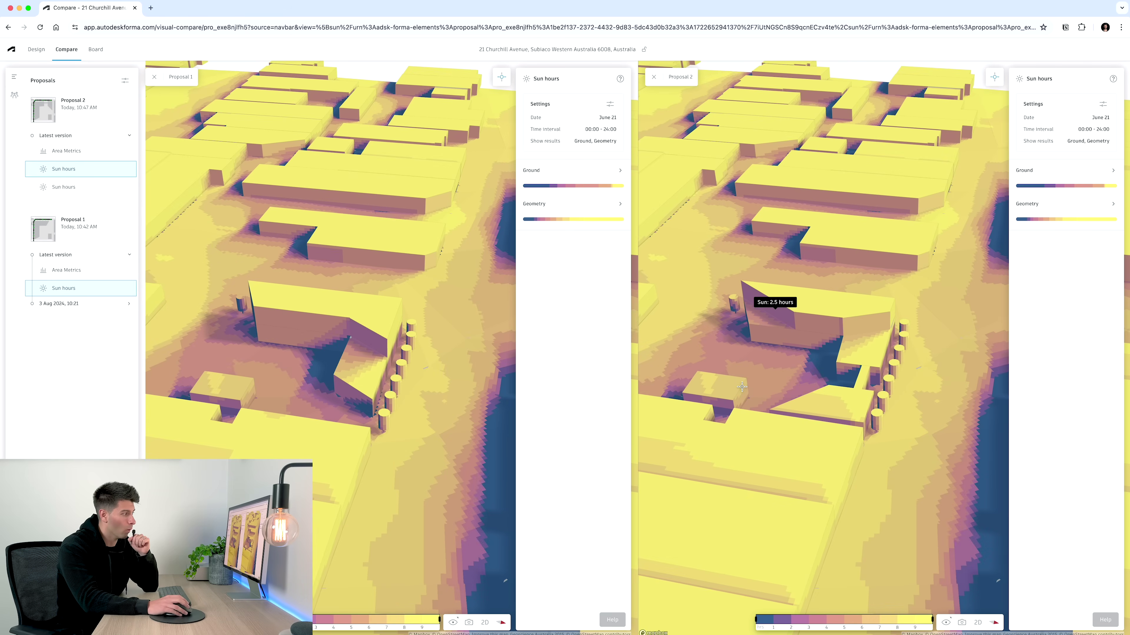
{"action": "left_click", "coordinate": [741, 387]}
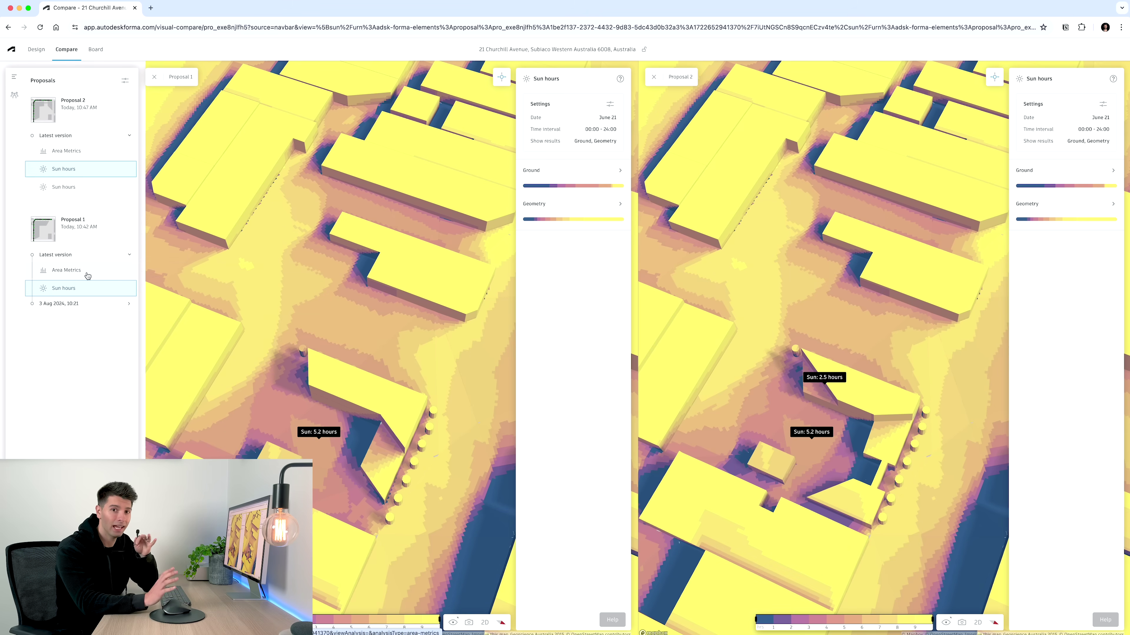
Compare the area metrics of Proposal 1 and Proposal 2 side by side.
{"action": "left_click", "coordinate": [76, 272]}
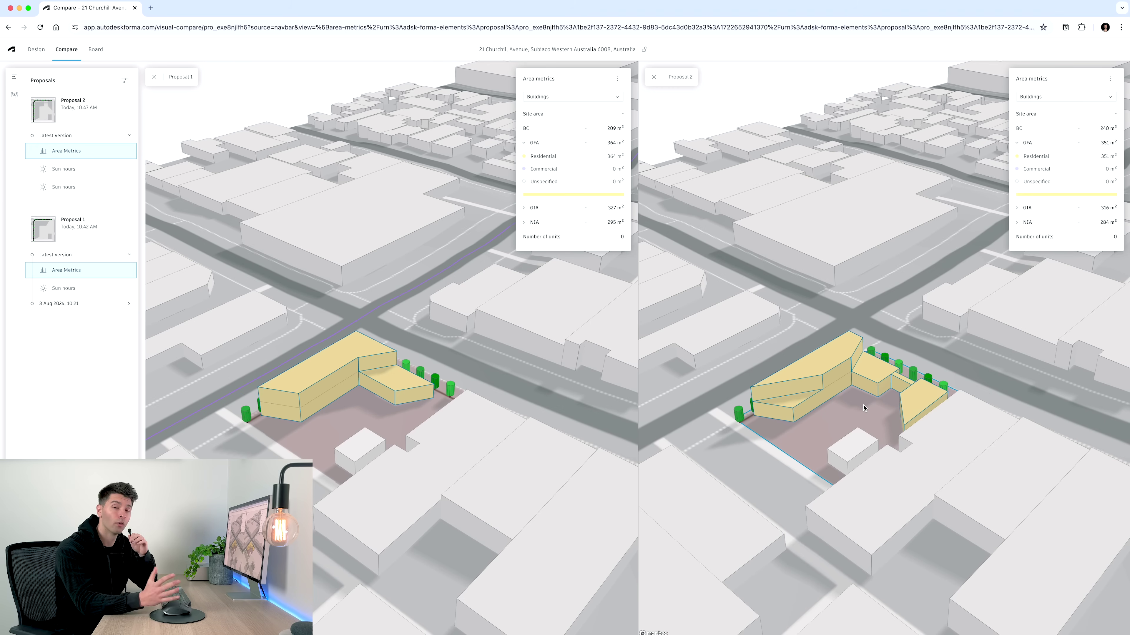